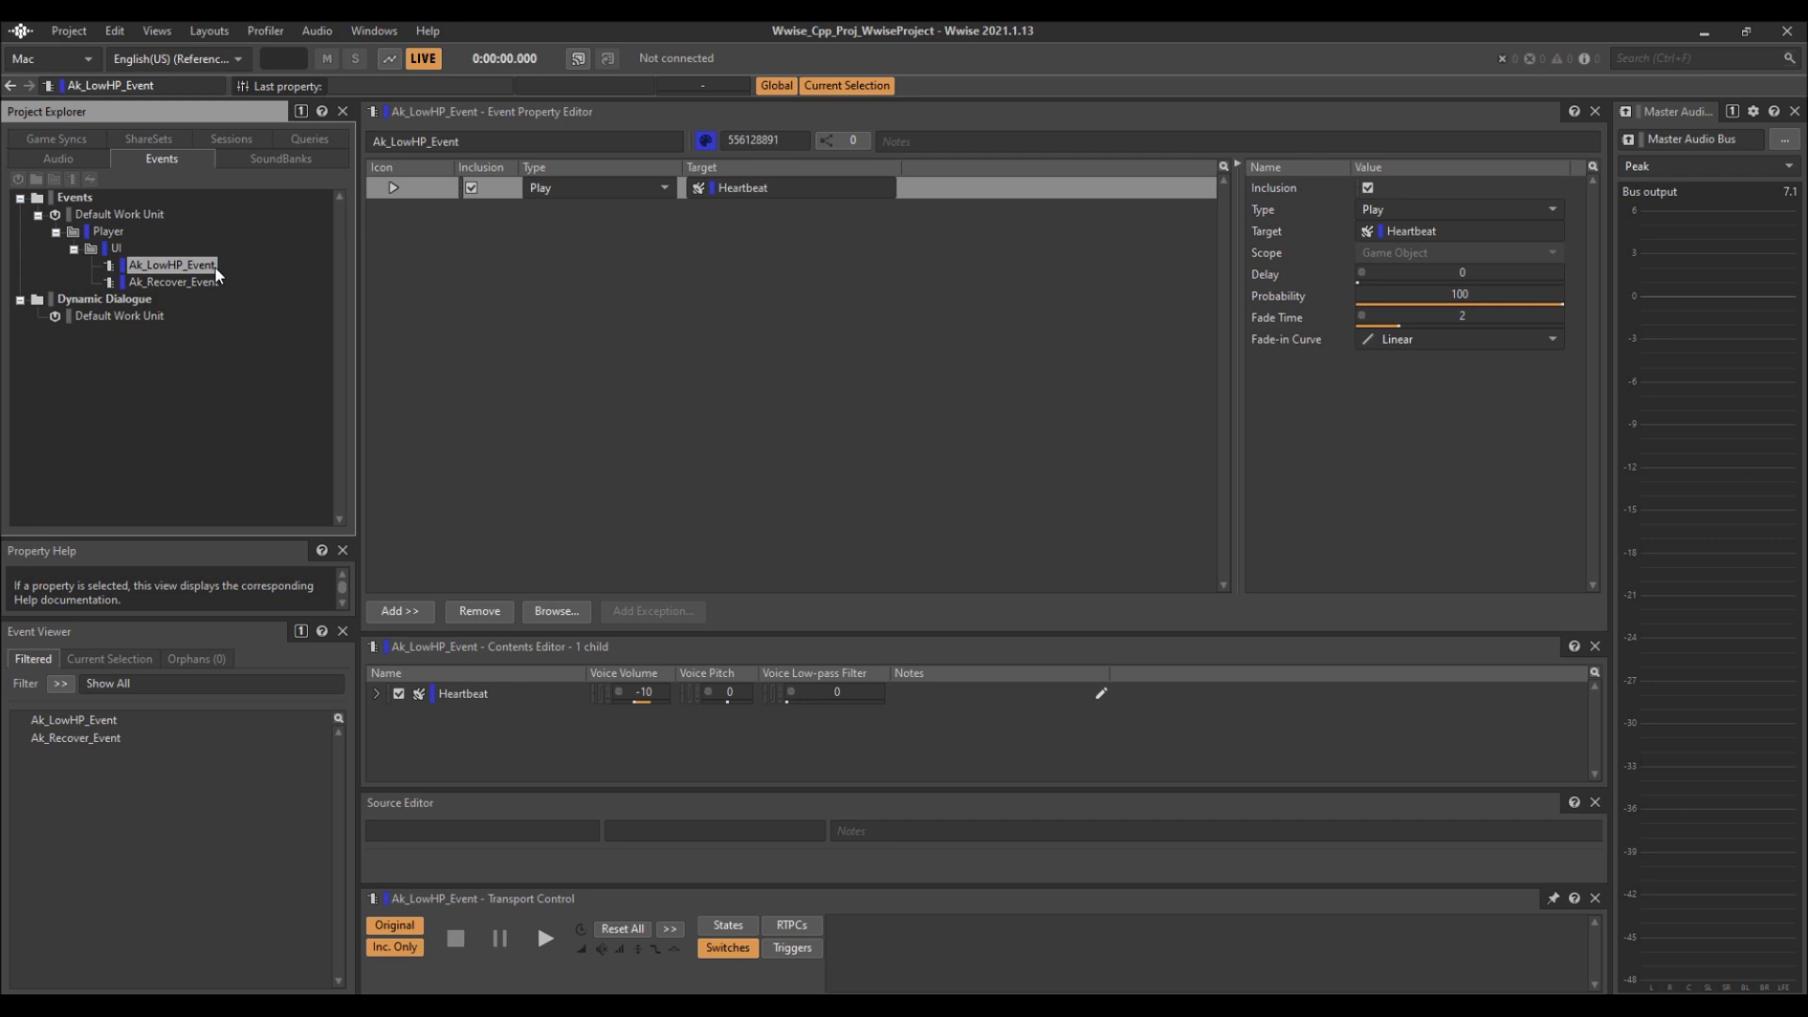
Inspect Ak_LowHP_Event and Ak_Recover_Event in the Event Property Editor, ending on Ak_Recover_Event
{"action": "left_click", "coordinate": [172, 281]}
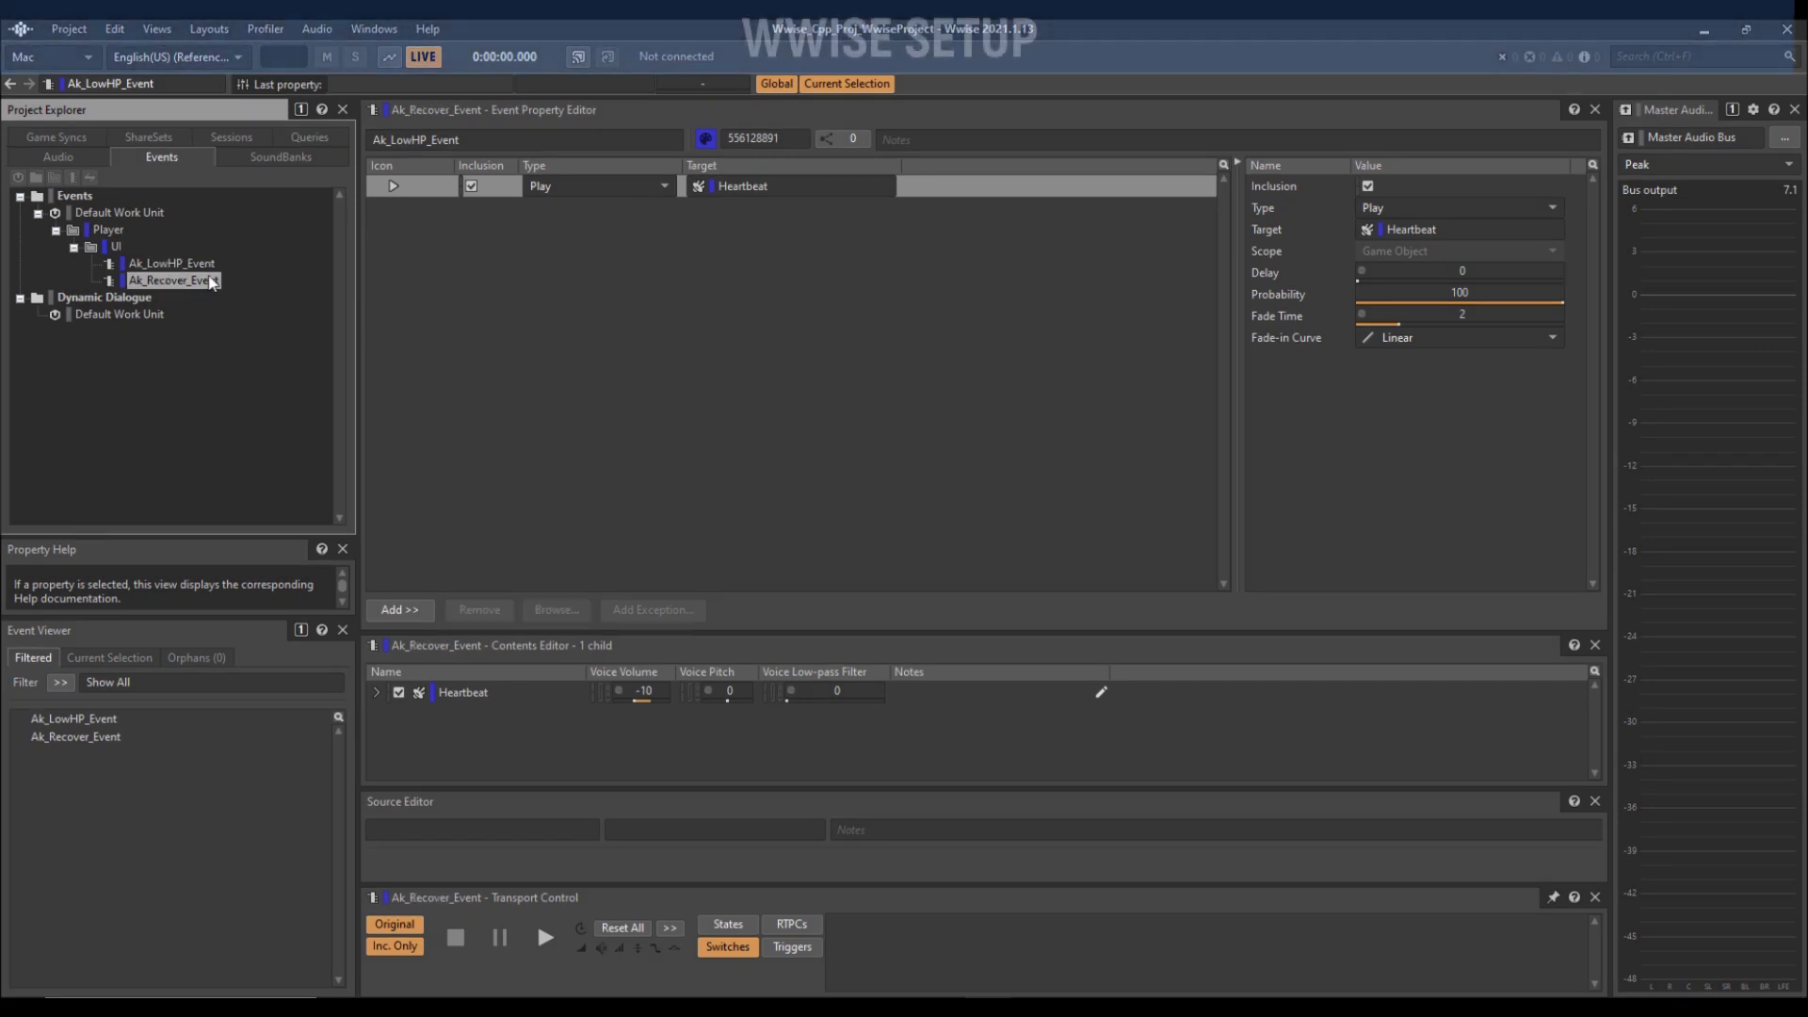
{"action": "left_click", "coordinate": [173, 264]}
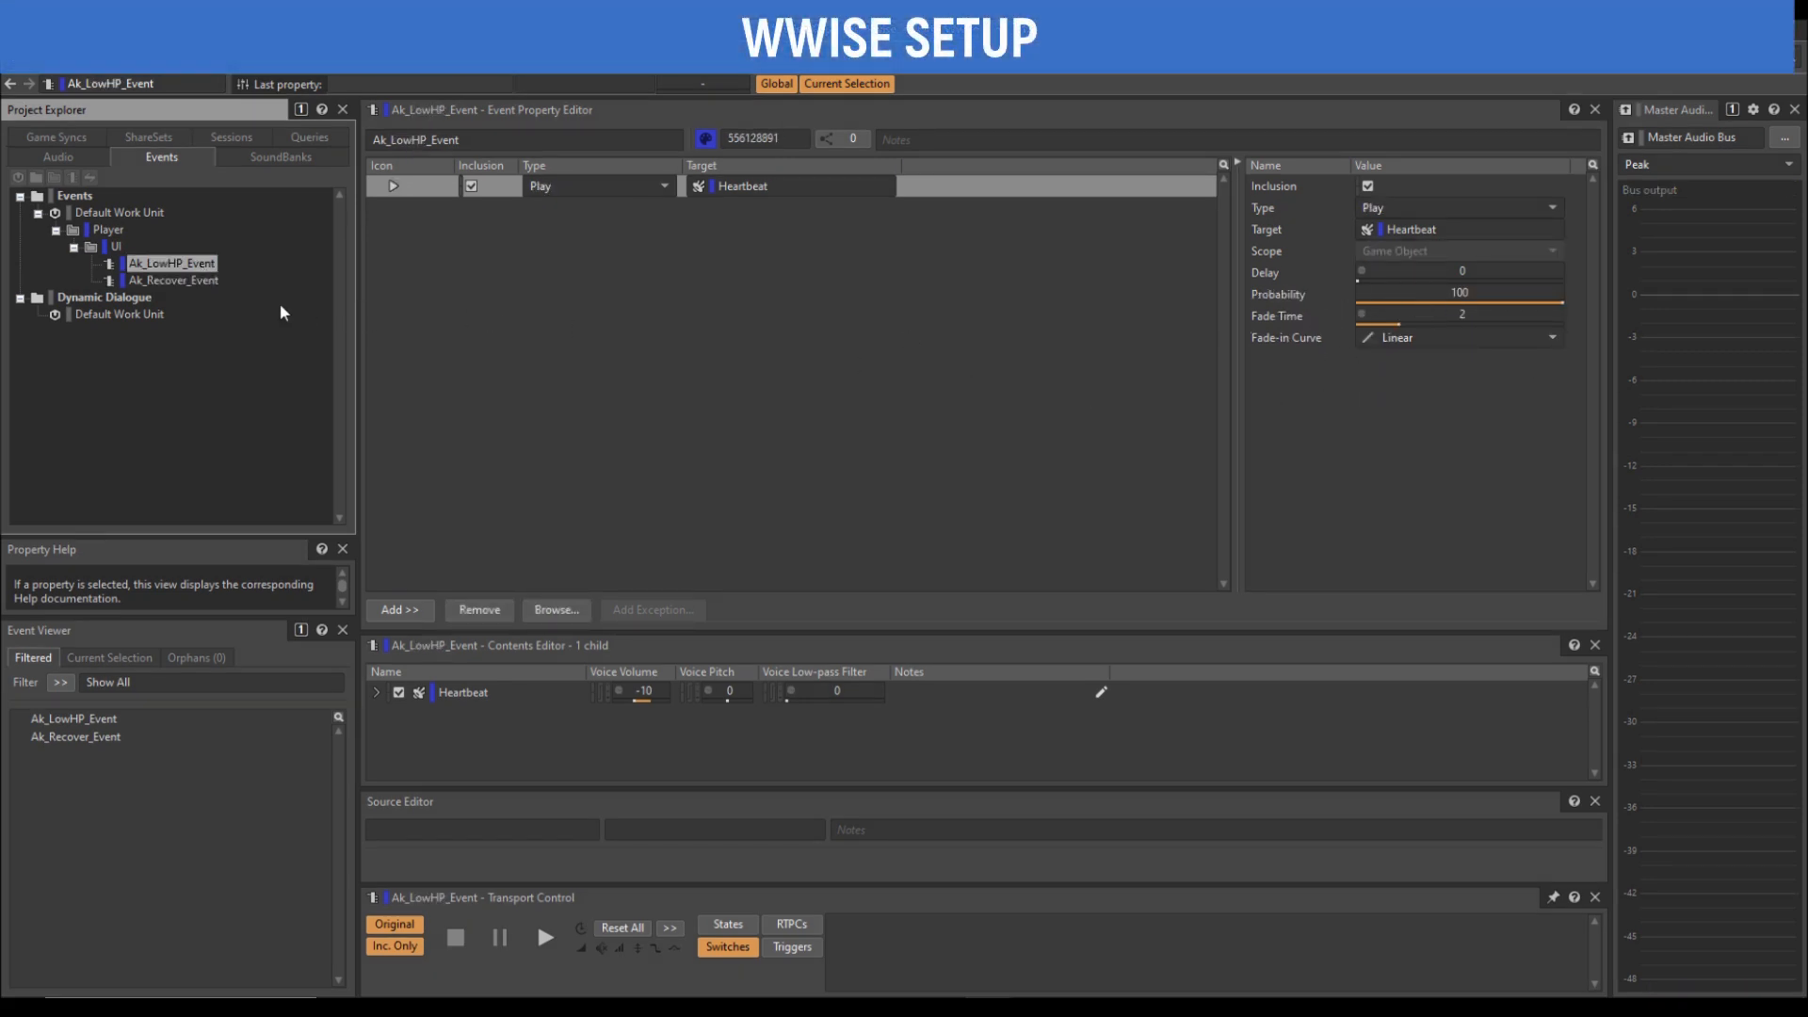
{"action": "left_click", "coordinate": [174, 282]}
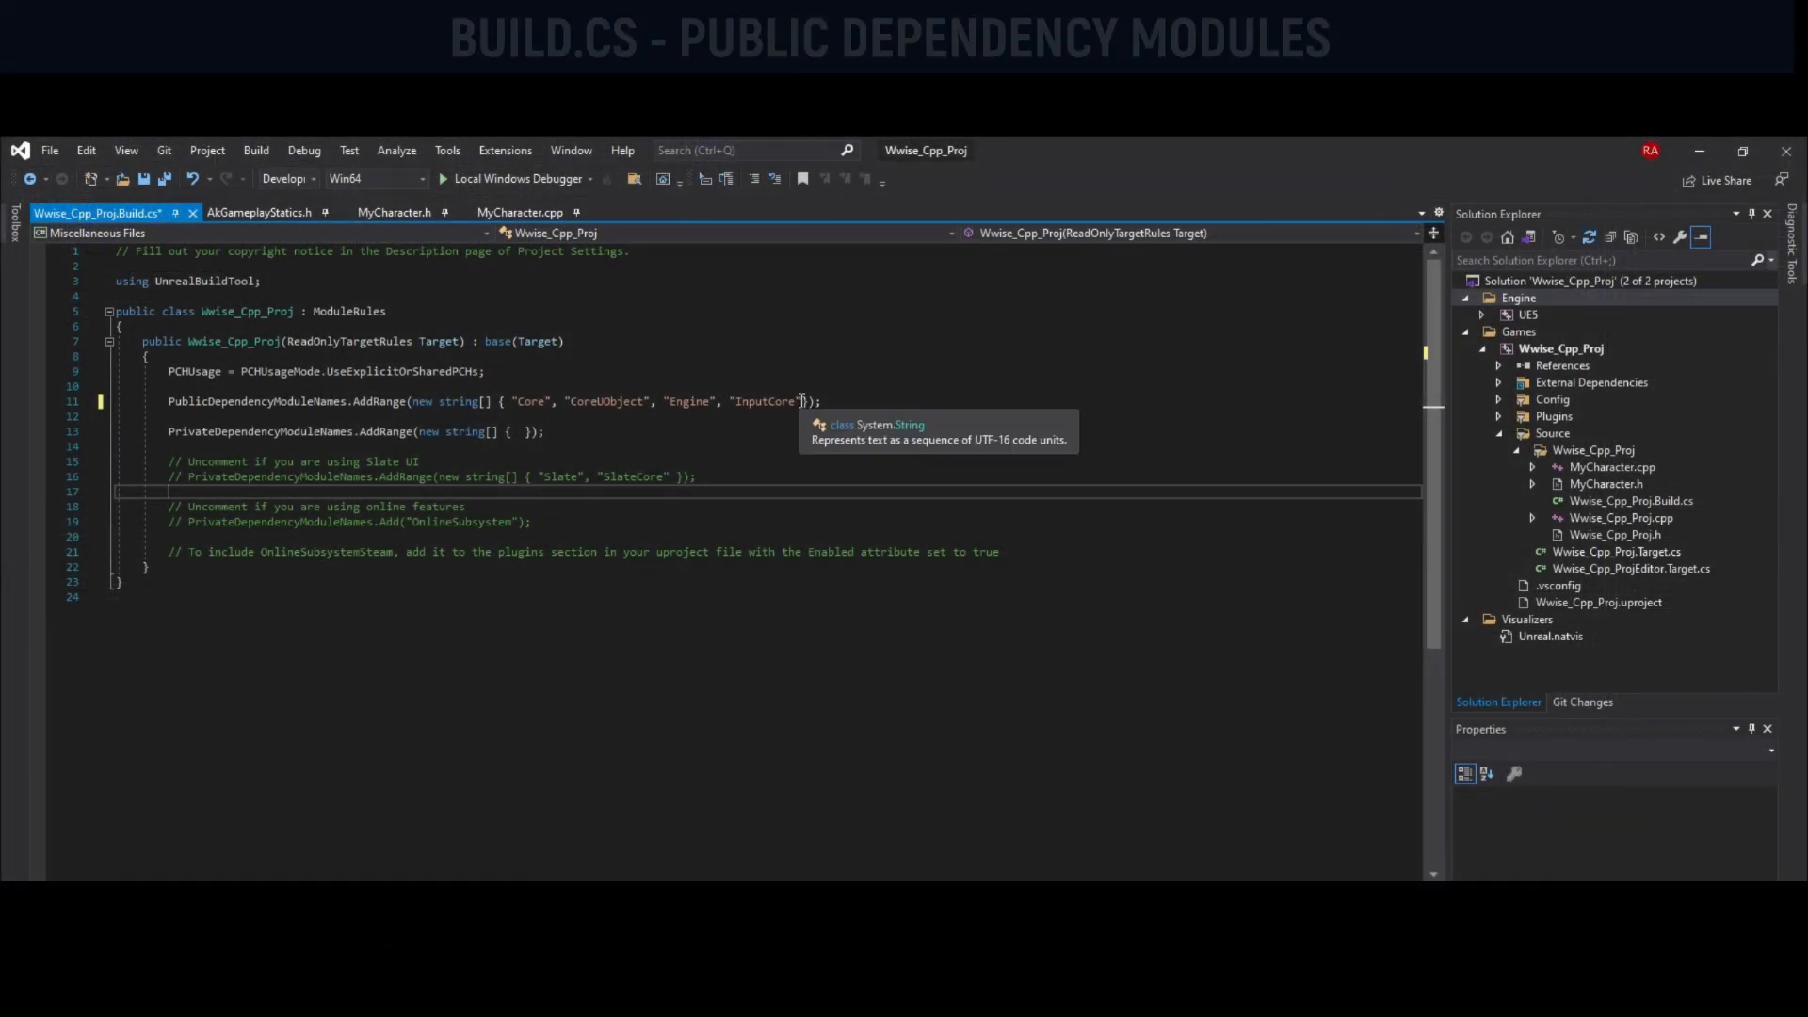
Add "AkAudio" after "InputCore" in the public dependency modules of Wwise_Cpp_Proj.Build.cs
{"action": "left_click", "coordinate": [804, 404]}
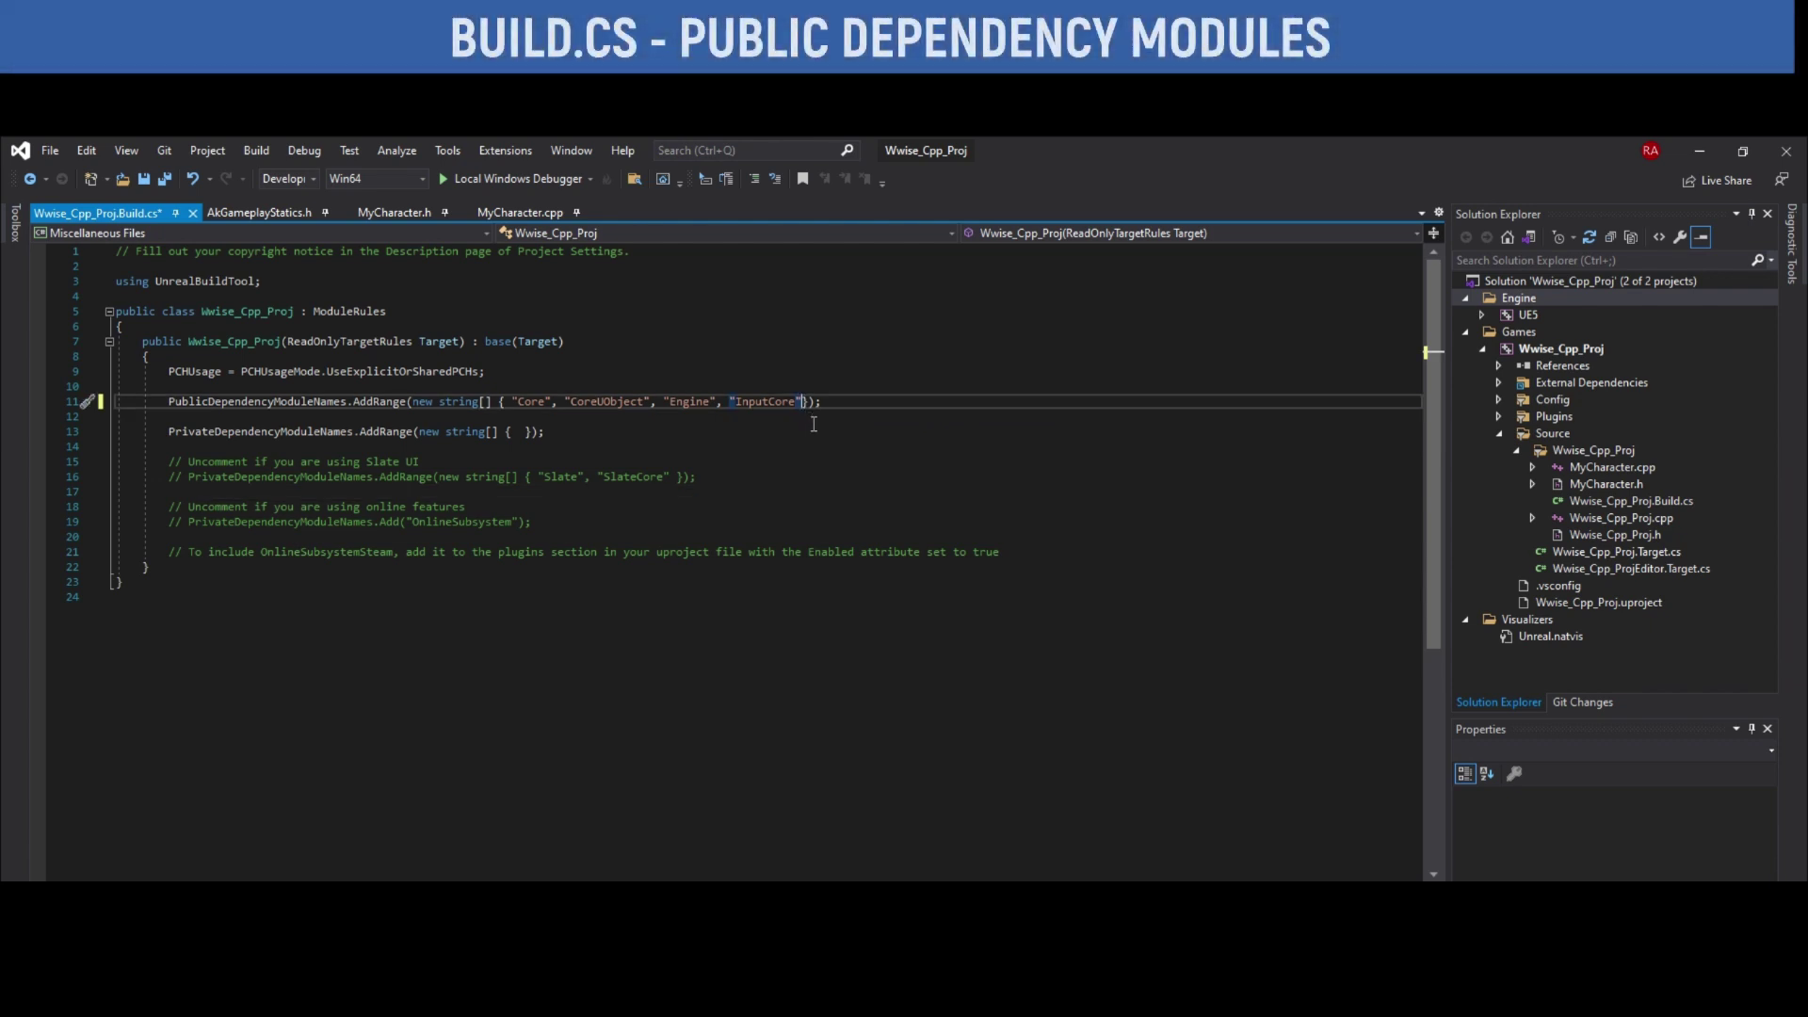
{"action": "type", "text": ","}
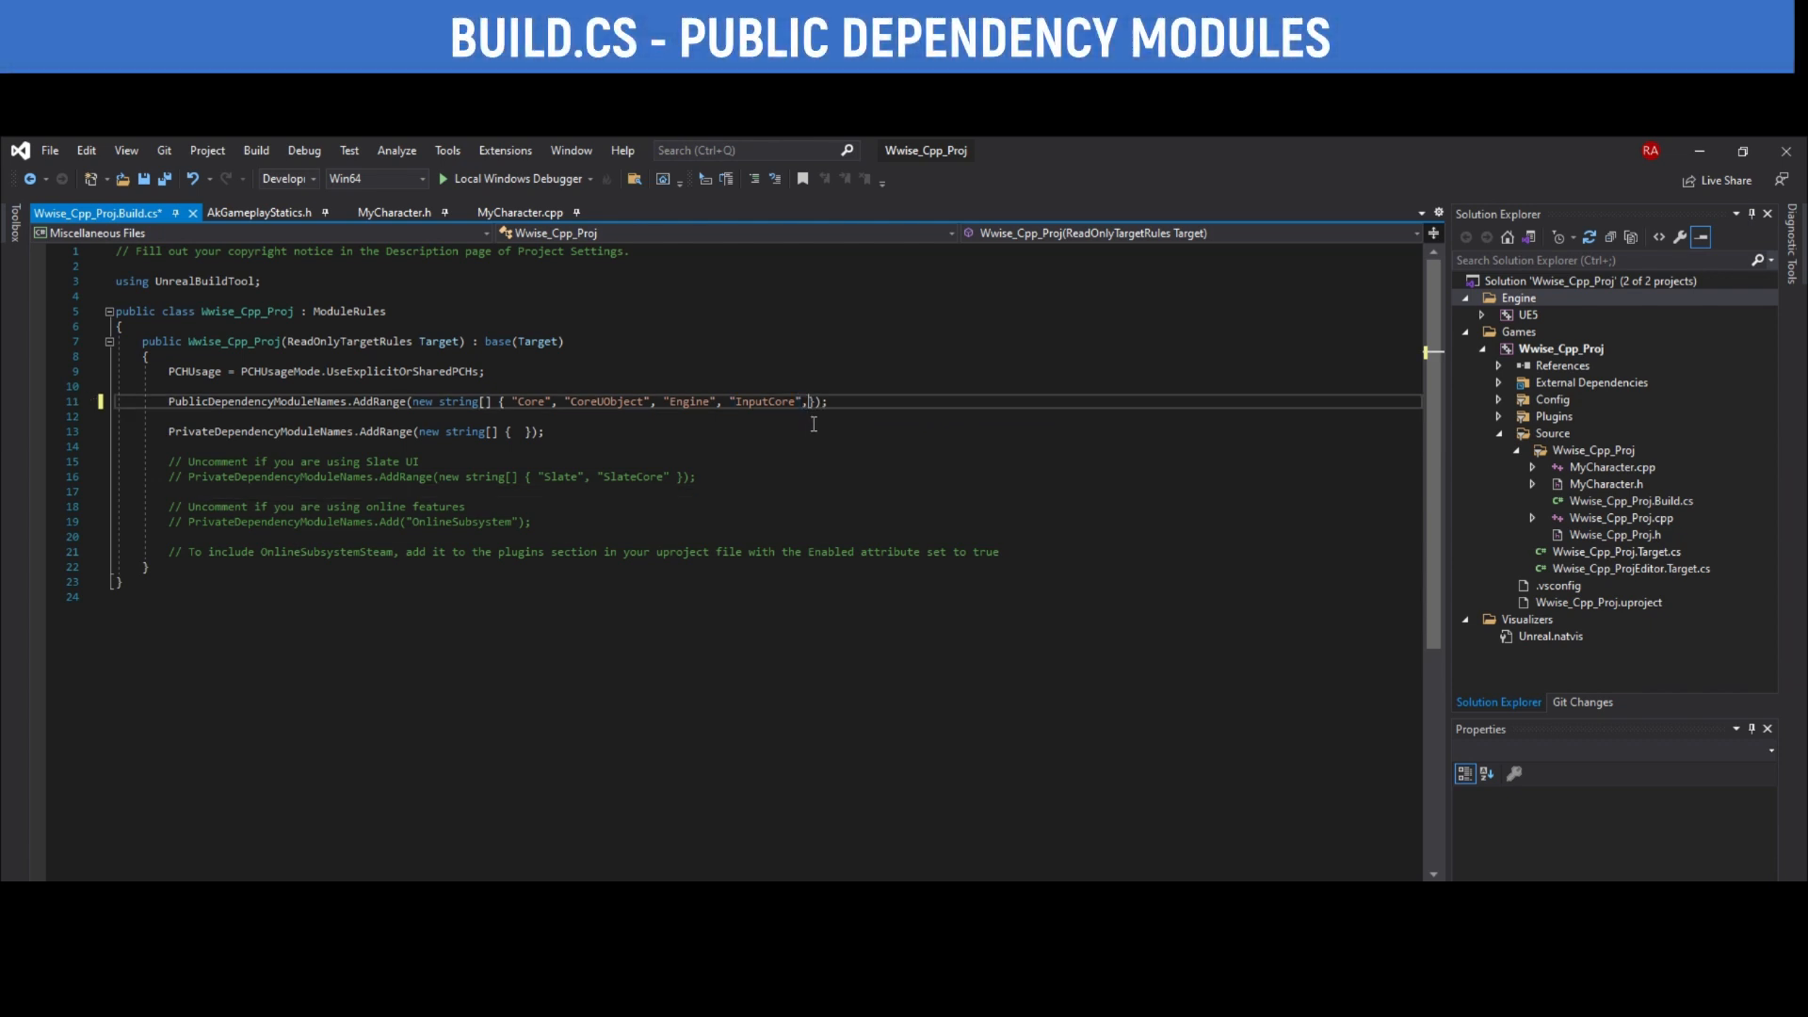
{"action": "type", "text": "\"AkAudio"}
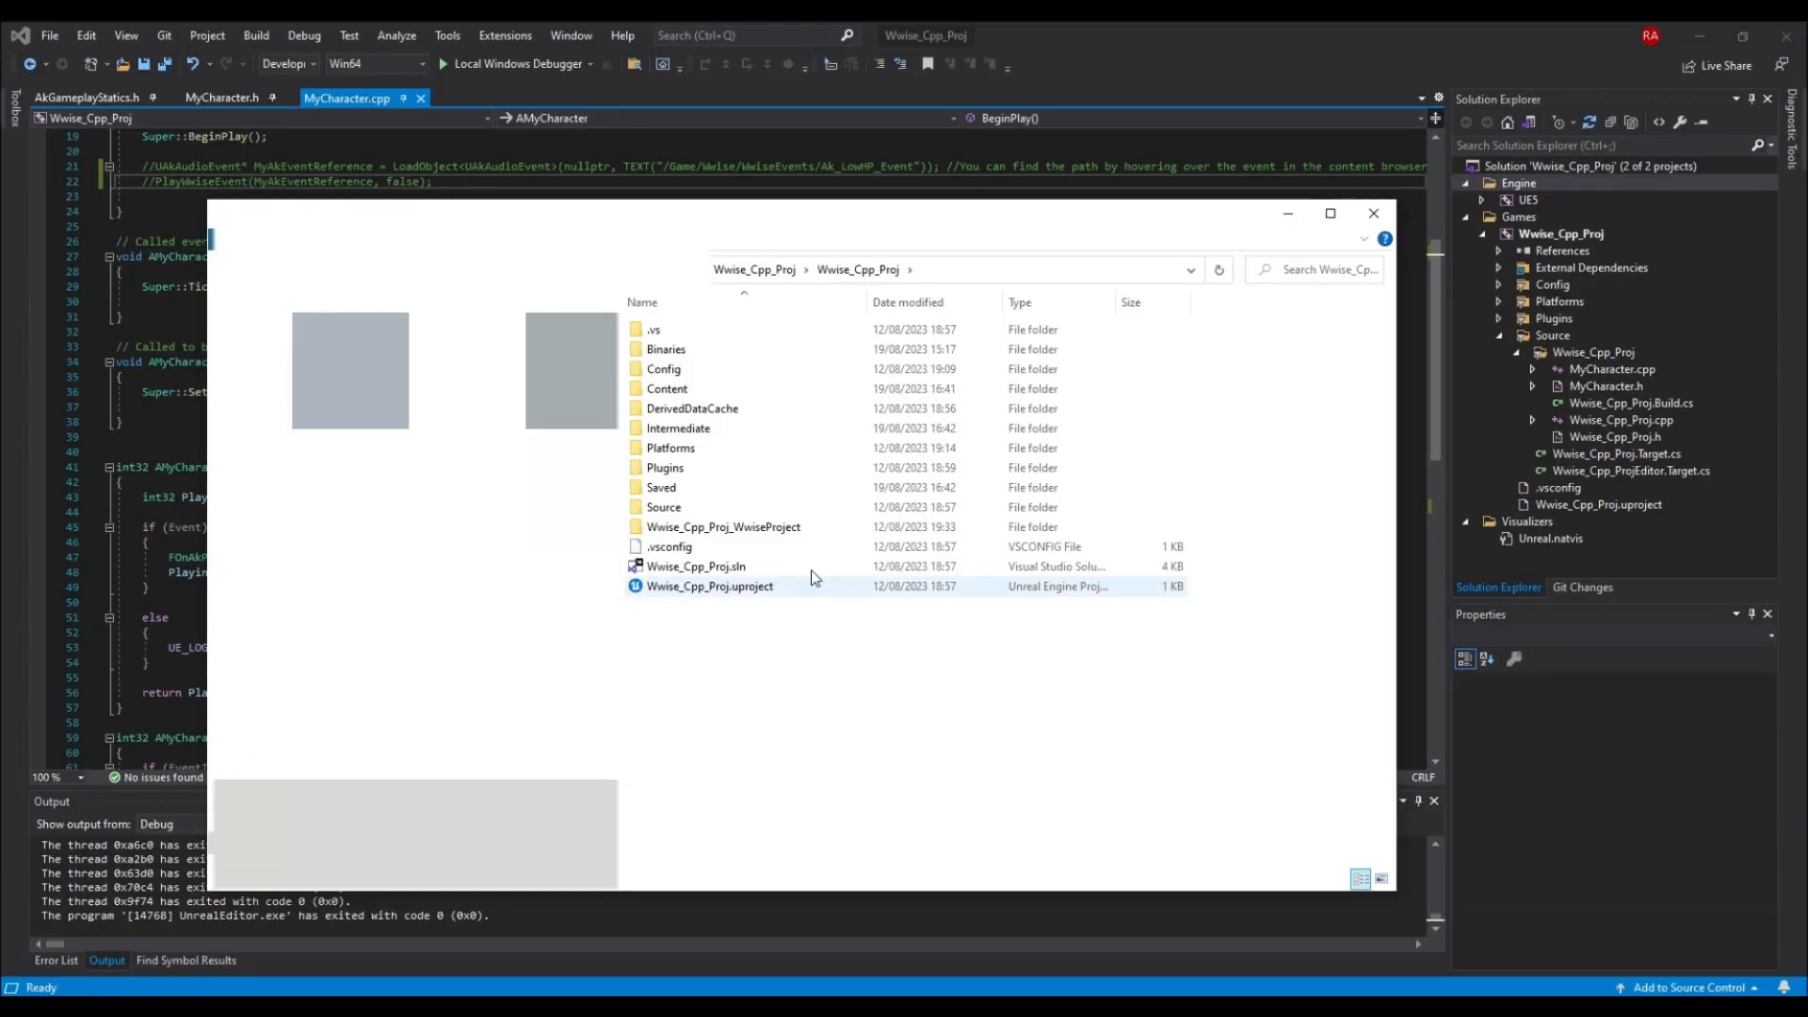
Open Wwise_Cpp_Proj.Build.cs from Source/Wwise_Cpp_Proj by dropping it into Visual Studio
{"action": "double_click", "coordinate": [735, 528]}
{"action": "double_click", "coordinate": [688, 329]}
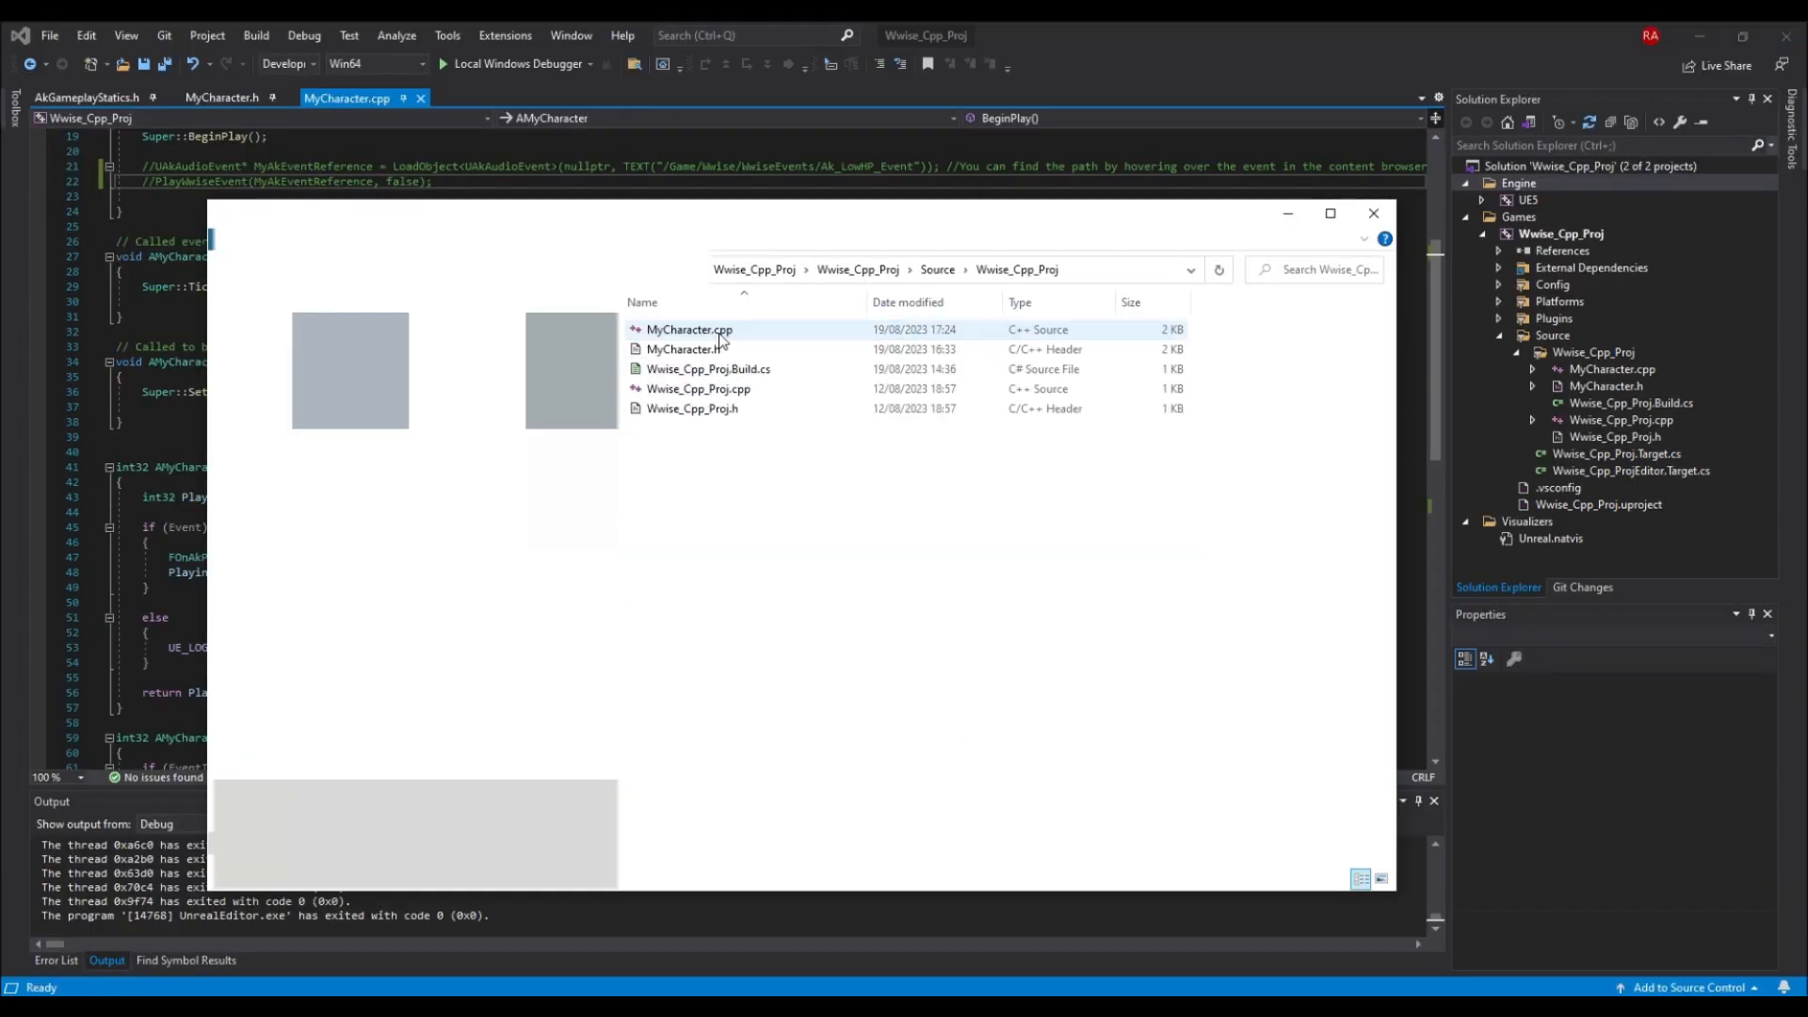
{"action": "mouse_move", "coordinate": [706, 368]}
{"action": "left_mouse_down"}
{"action": "mouse_move", "coordinate": [796, 273]}
{"action": "mouse_move", "coordinate": [502, 93]}
{"action": "mouse_move", "coordinate": [85, 99]}
{"action": "left_mouse_up"}
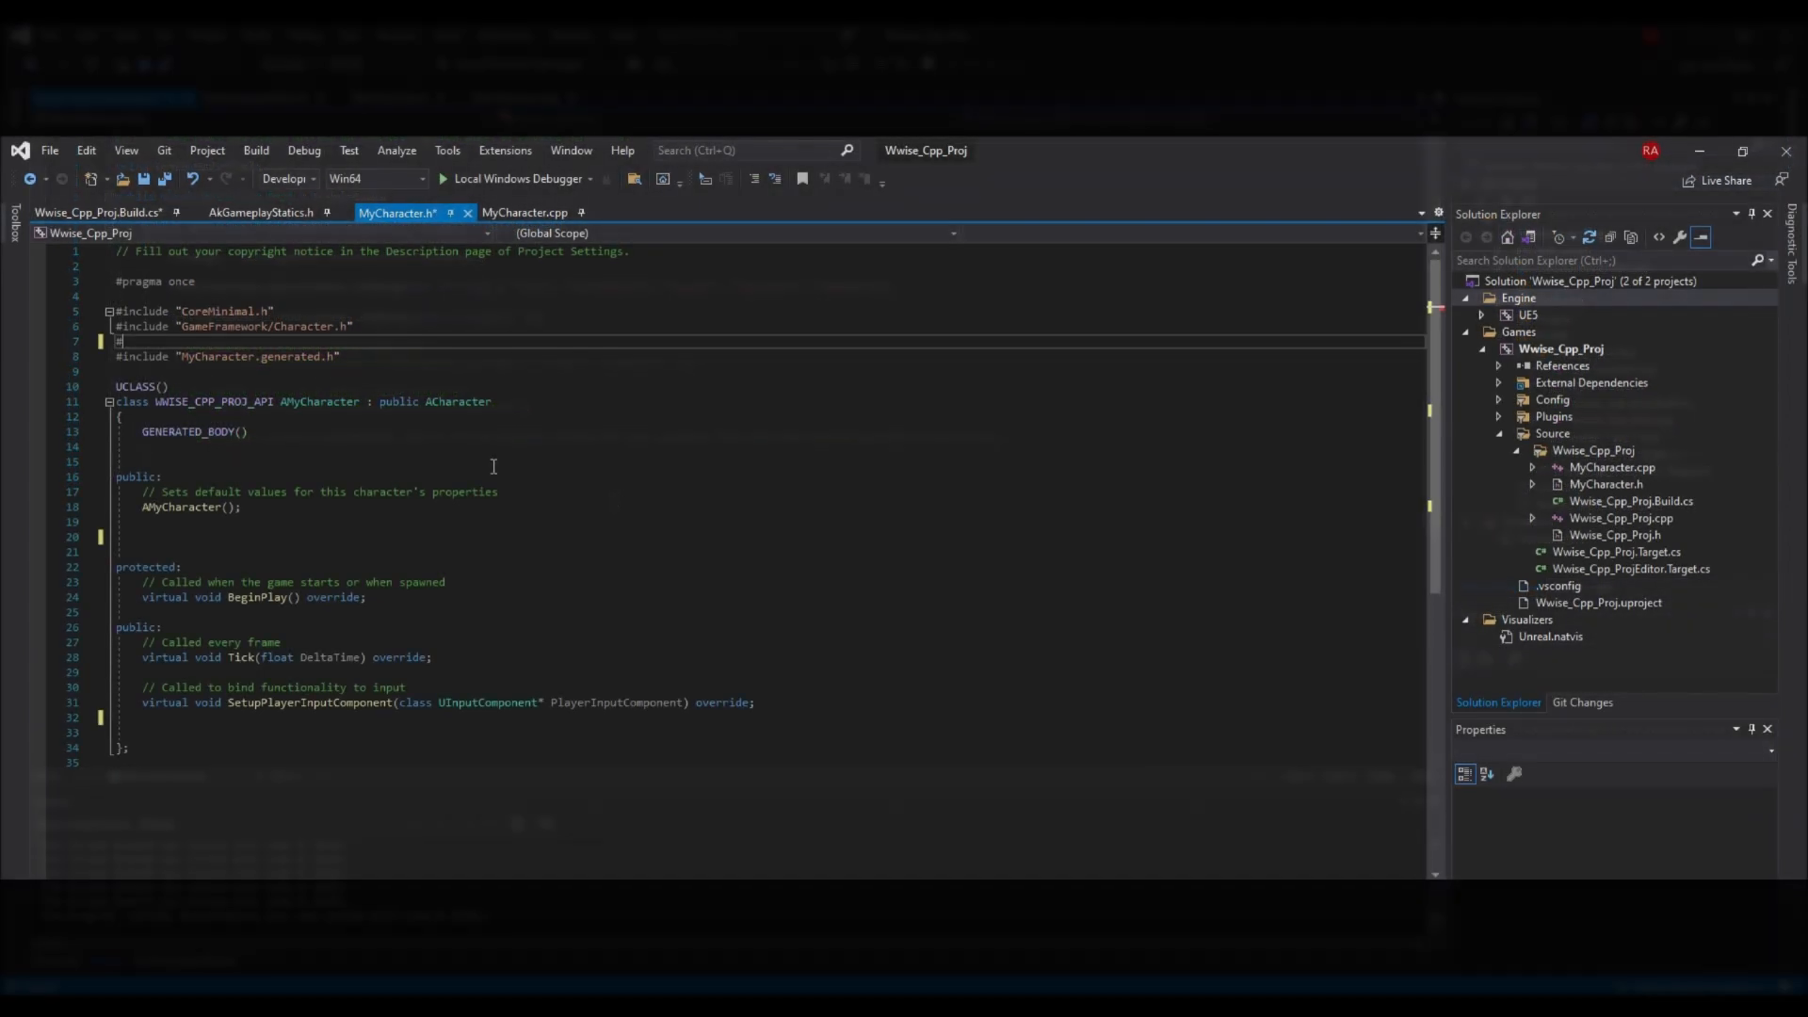
{"action": "type", "text": "ude \"Ak"}
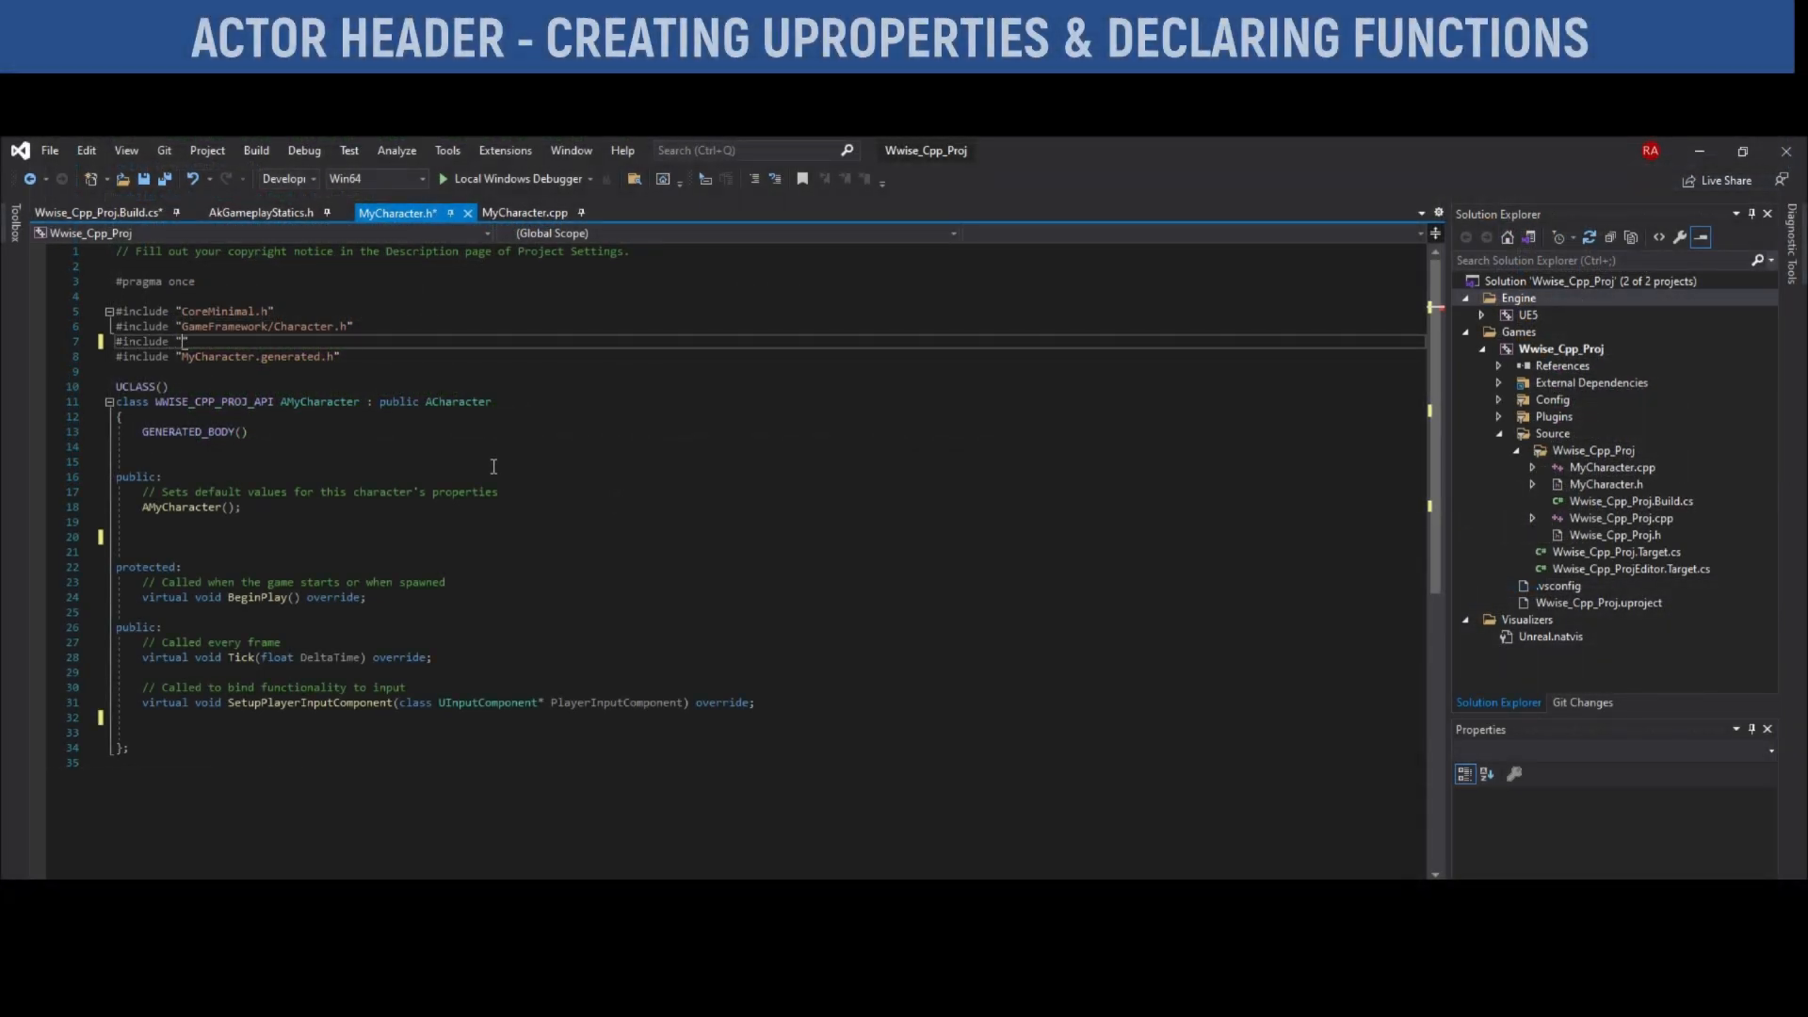
{"action": "type", "text": "AudioEvent.h\""}
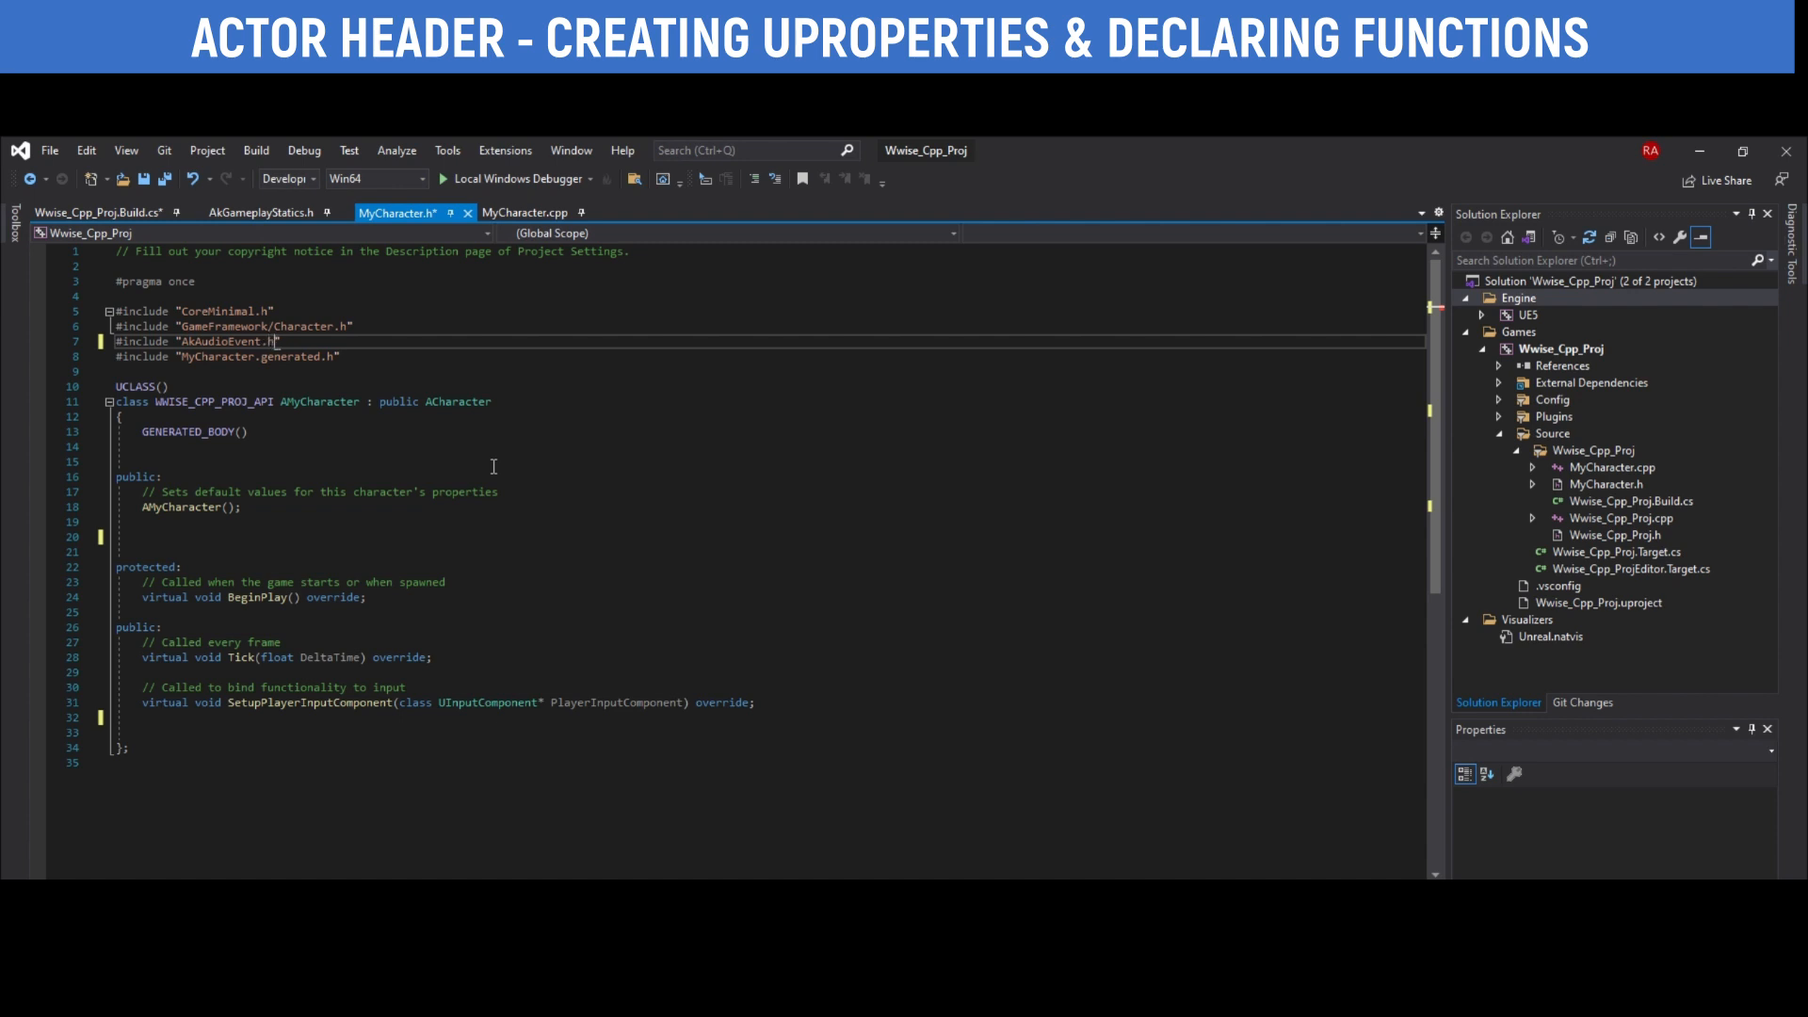
Declare UPROPERTY(EditDefaultsOnly, BlueprintReadOnly, Category = Sound) UAkAudioEvent* AkLowHealthEvent and AkRecoverEvent
{"action": "left_click", "coordinate": [303, 537]}
{"action": "type", "text": "UPROPERTY"}
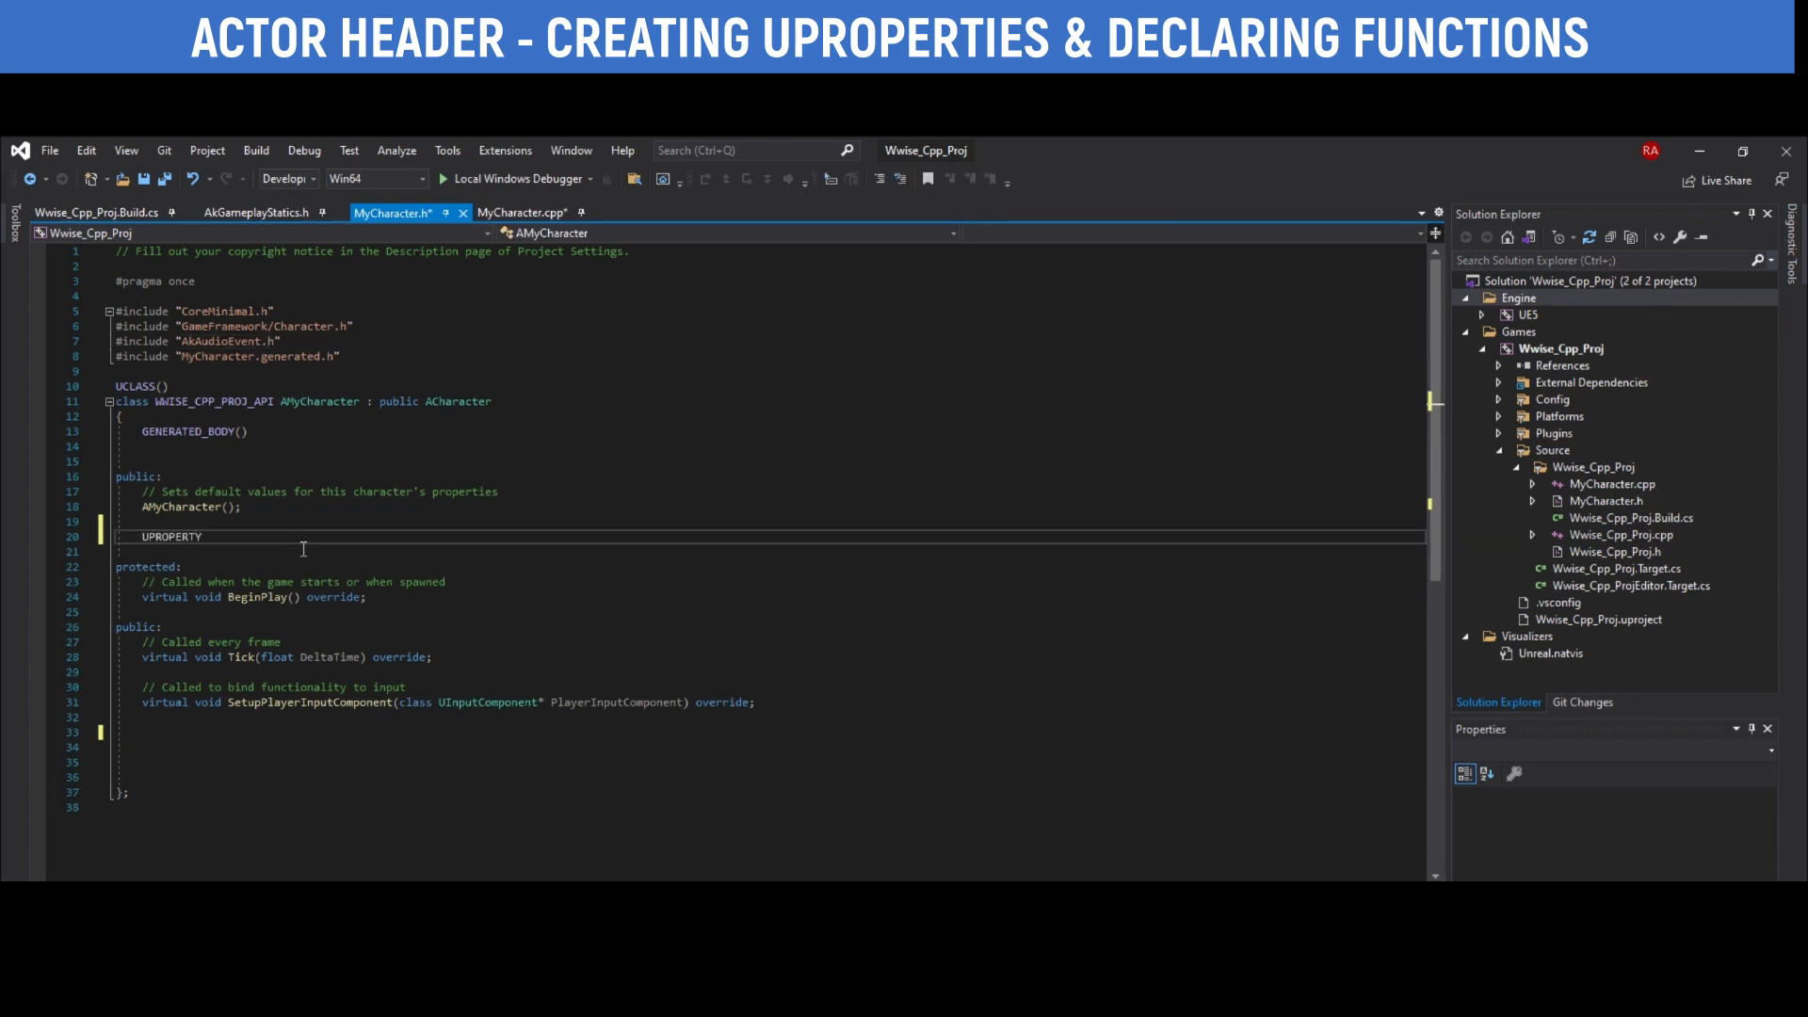
{"action": "type", "text": "(EditDefaults)Only, BlueprintR"}
{"action": "type", "text": "eadOnly, Category ="}
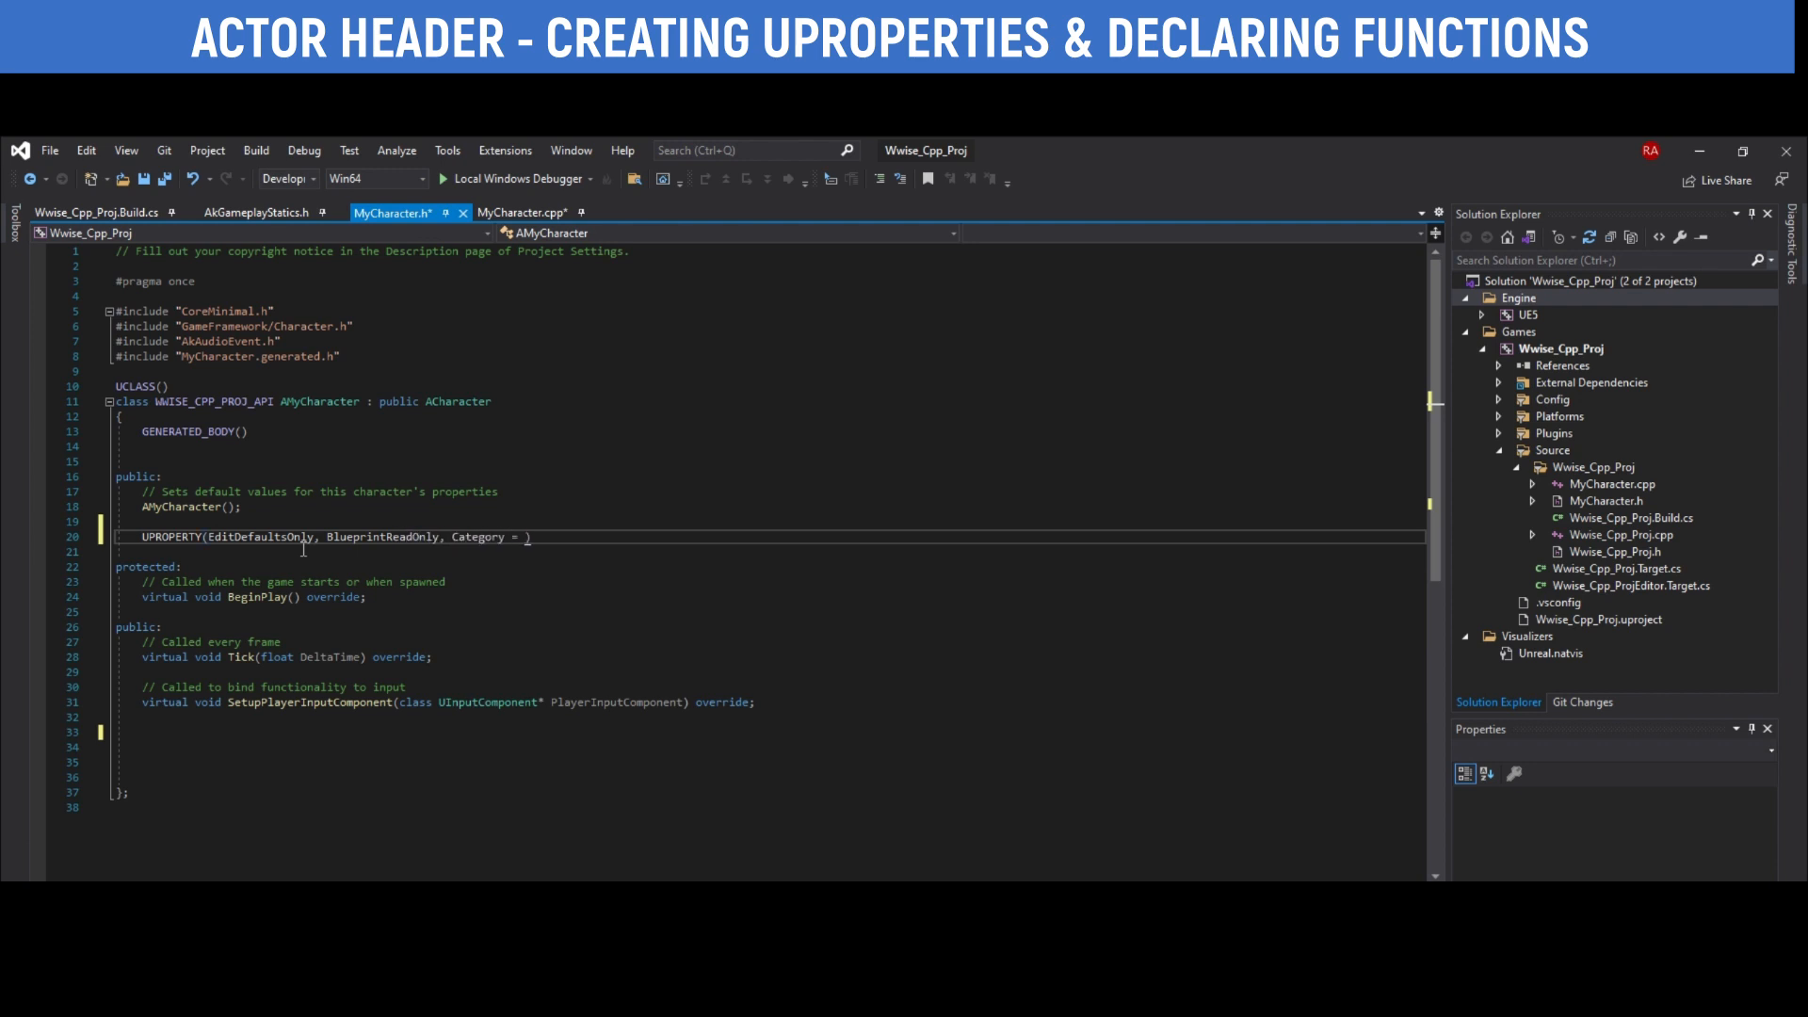
{"action": "type", "text": "Sound"}
{"action": "key", "text": "Return"}
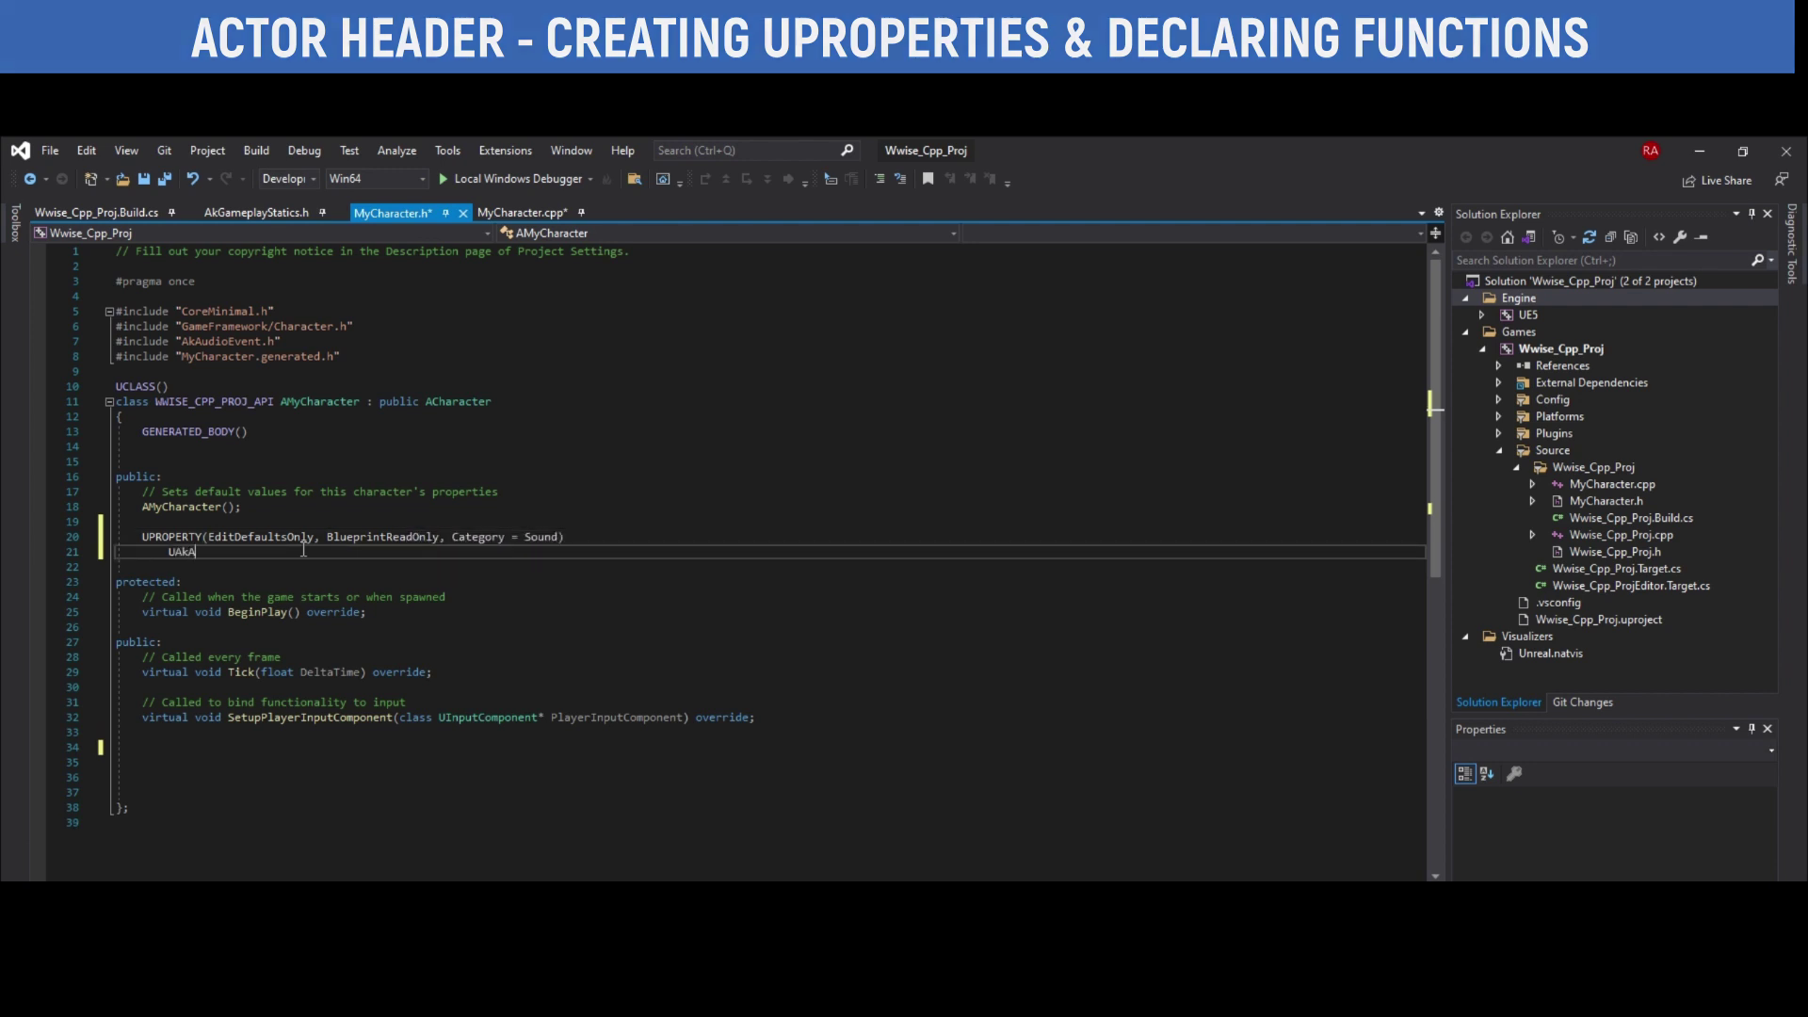
{"action": "type", "text": "UAkAudioEvent* AkLowHealthEvent"}
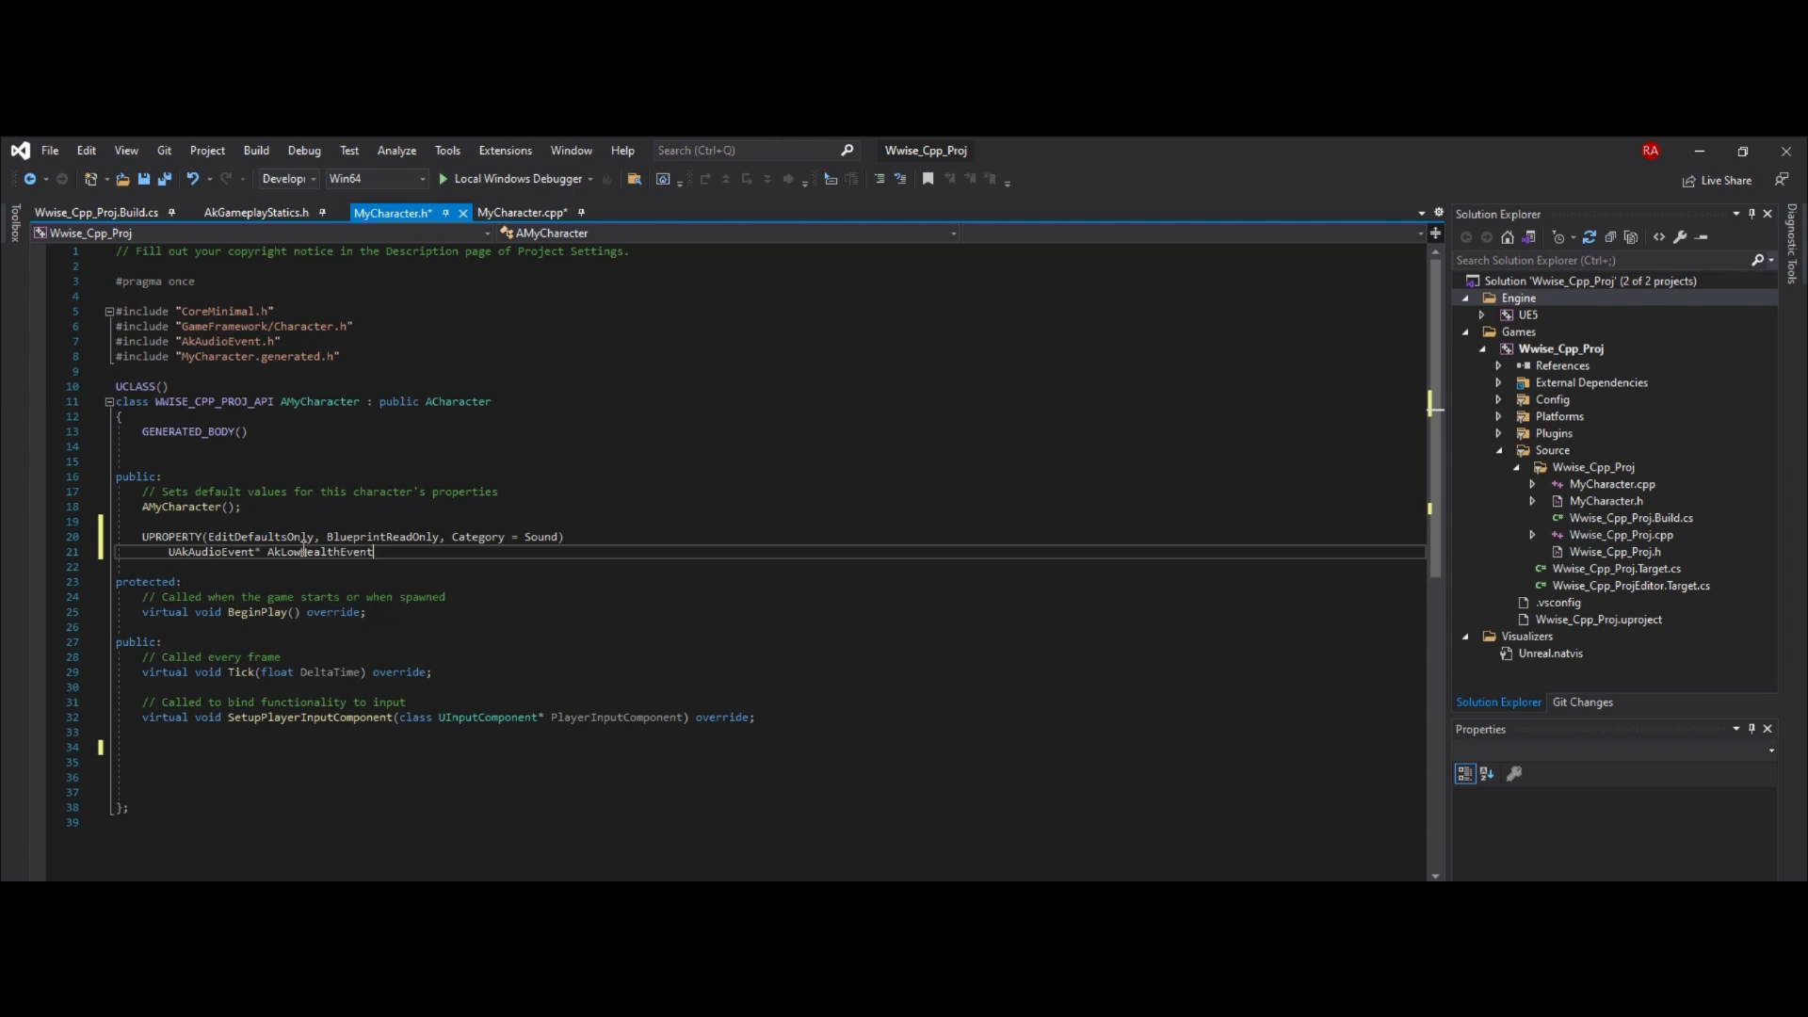
{"action": "type", "text": ";"}
{"action": "key", "text": "shift+Up"}
{"action": "key", "text": "ctrl+d"}
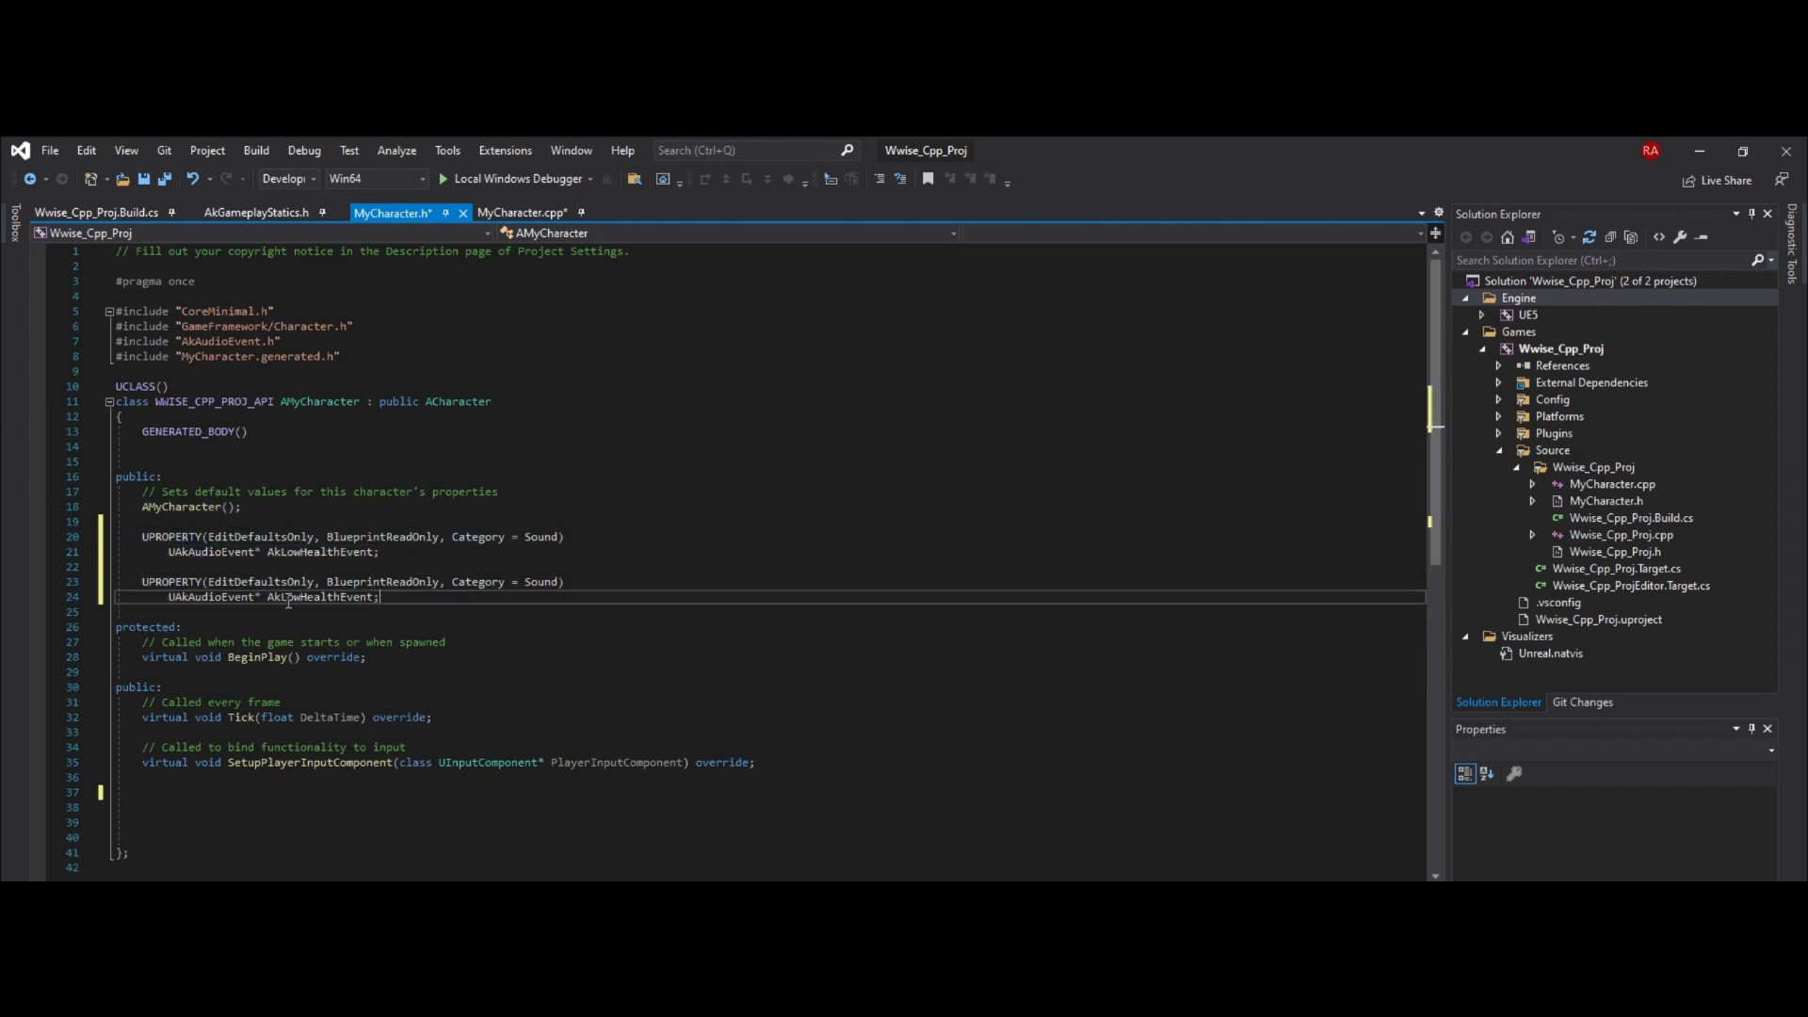
{"action": "double_click", "coordinate": [289, 596]}
{"action": "type", "text": "AkRecoverEv"}
Begin a UFUNCTION declaration at the end of the AMyCharacter class
{"action": "left_click", "coordinate": [424, 788]}
{"action": "type", "text": "UFUNCTION"}
{"action": "key", "text": "Tab"}
{"action": "type", "text": "(Blu"}
Declare BlueprintCallable PlayWwiseEvent and duplicate the declaration below it
{"action": "key", "text": "Tab"}
{"action": "type", "text": ","}
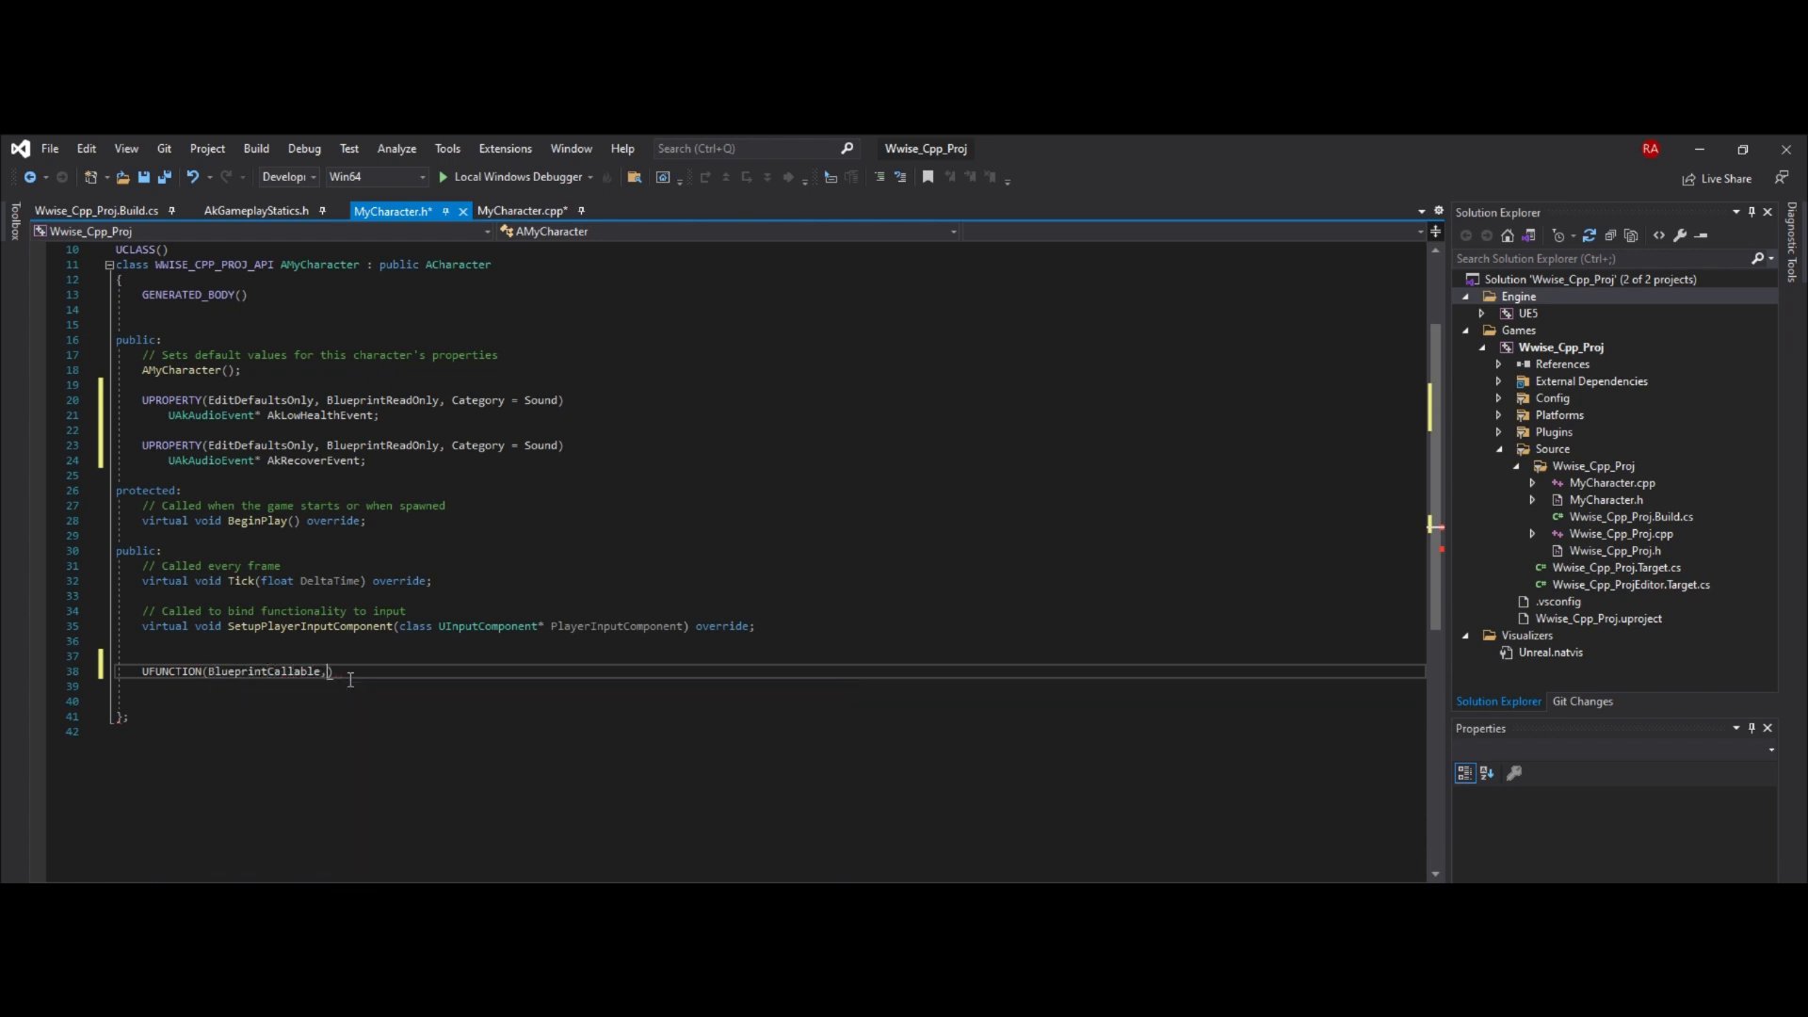
{"action": "type", "text": " Category ="}
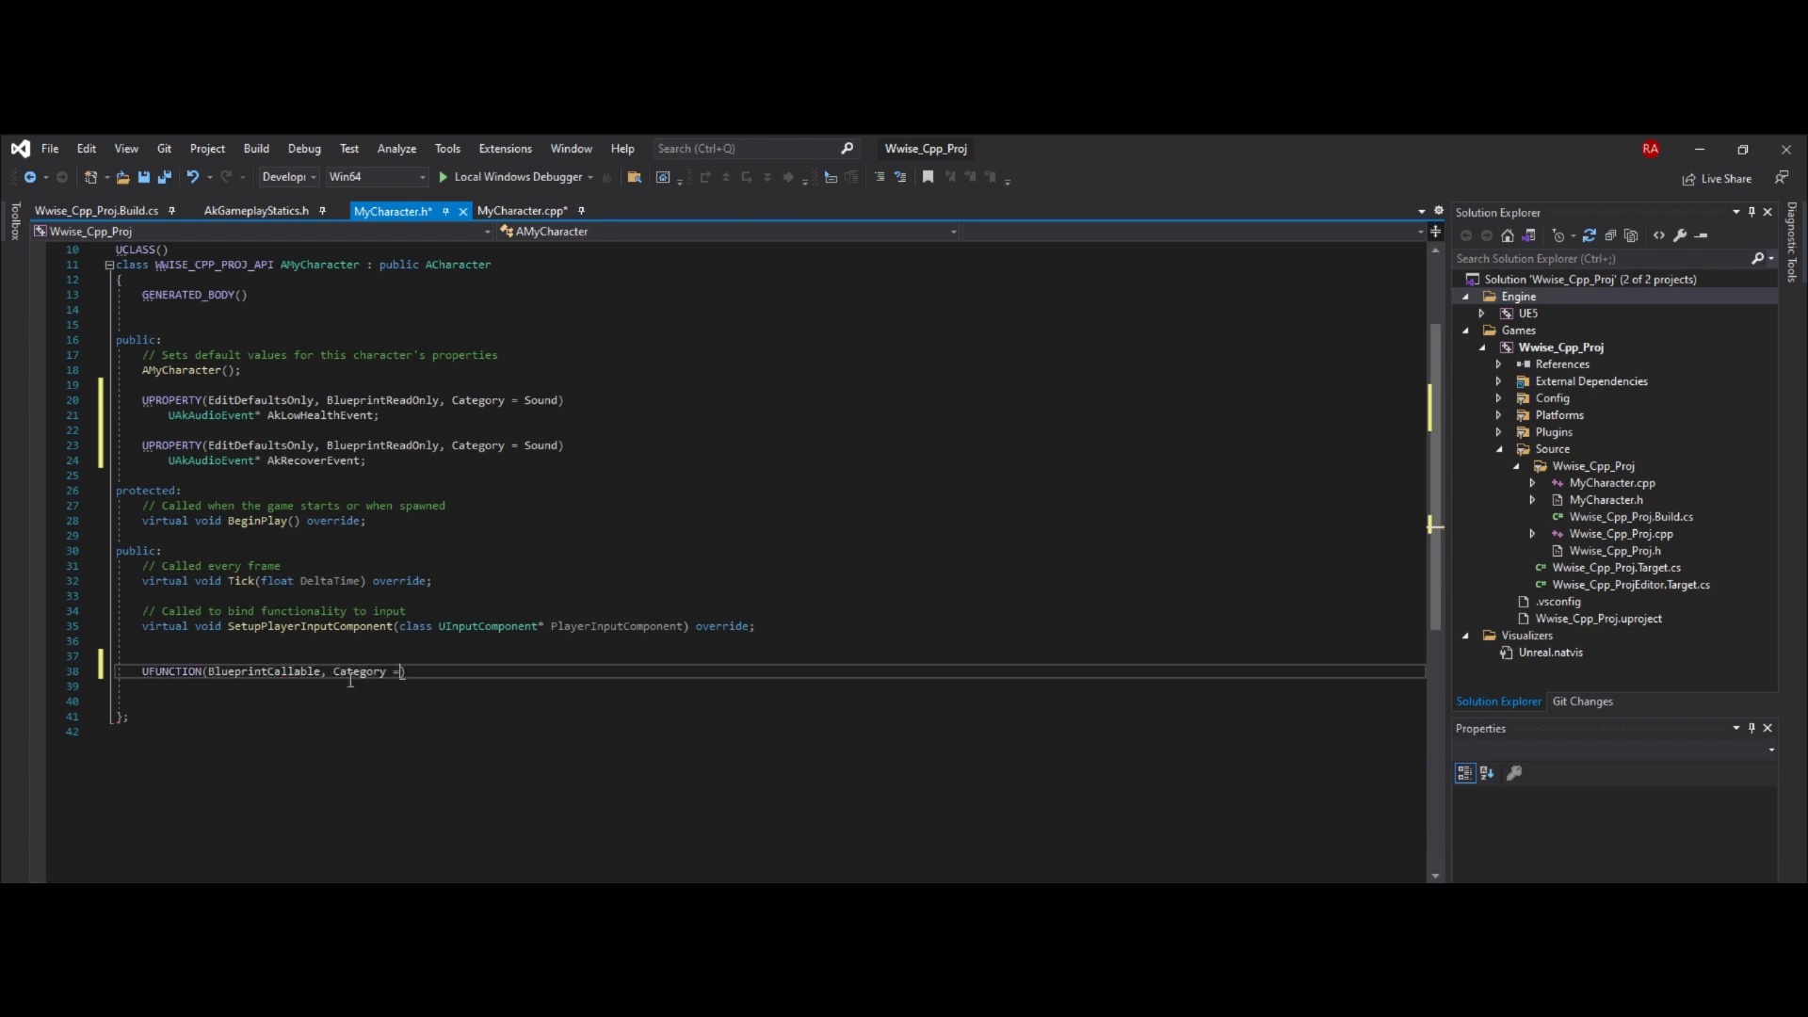
{"action": "type", "text": " \"Audio\")"}
{"action": "key", "text": "Return"}
{"action": "type", "text": "int32 "}
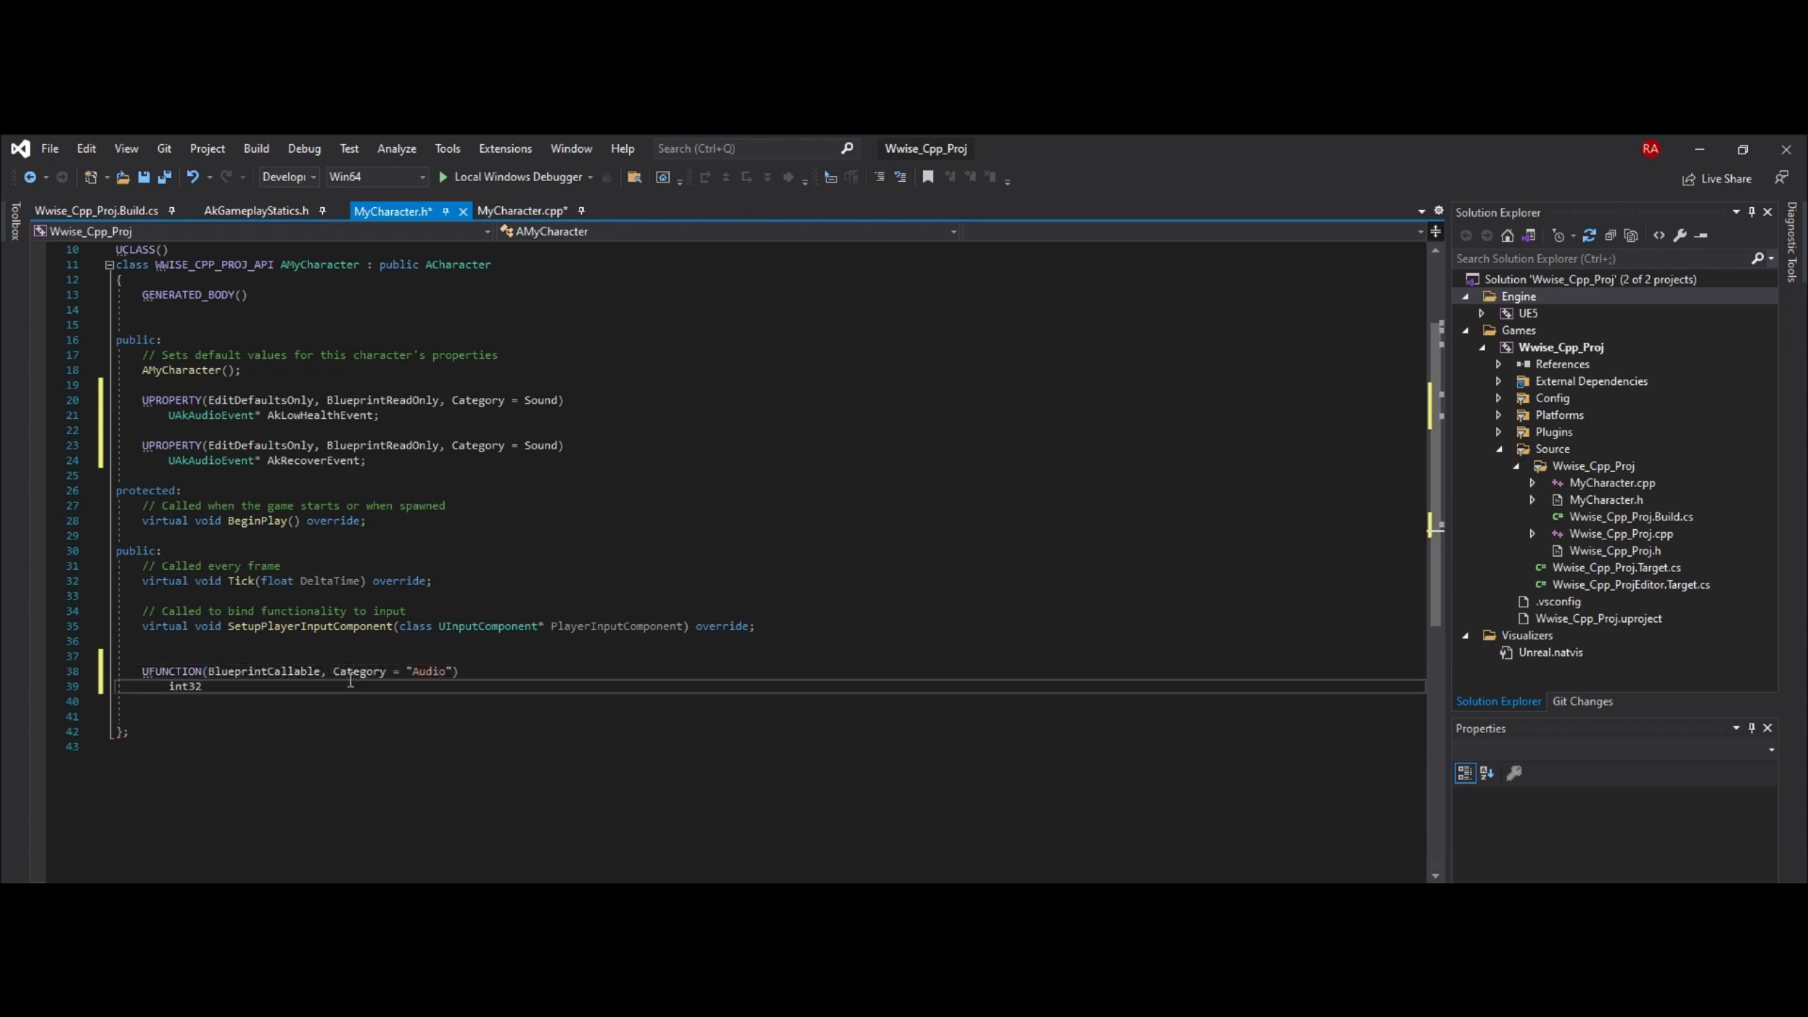
{"action": "type", "text": "Playw"}
{"action": "type", "text": "WwiseEvent"}
{"action": "type", "text": "(UAkAudi"}
{"action": "type", "text": "oEvent*"}
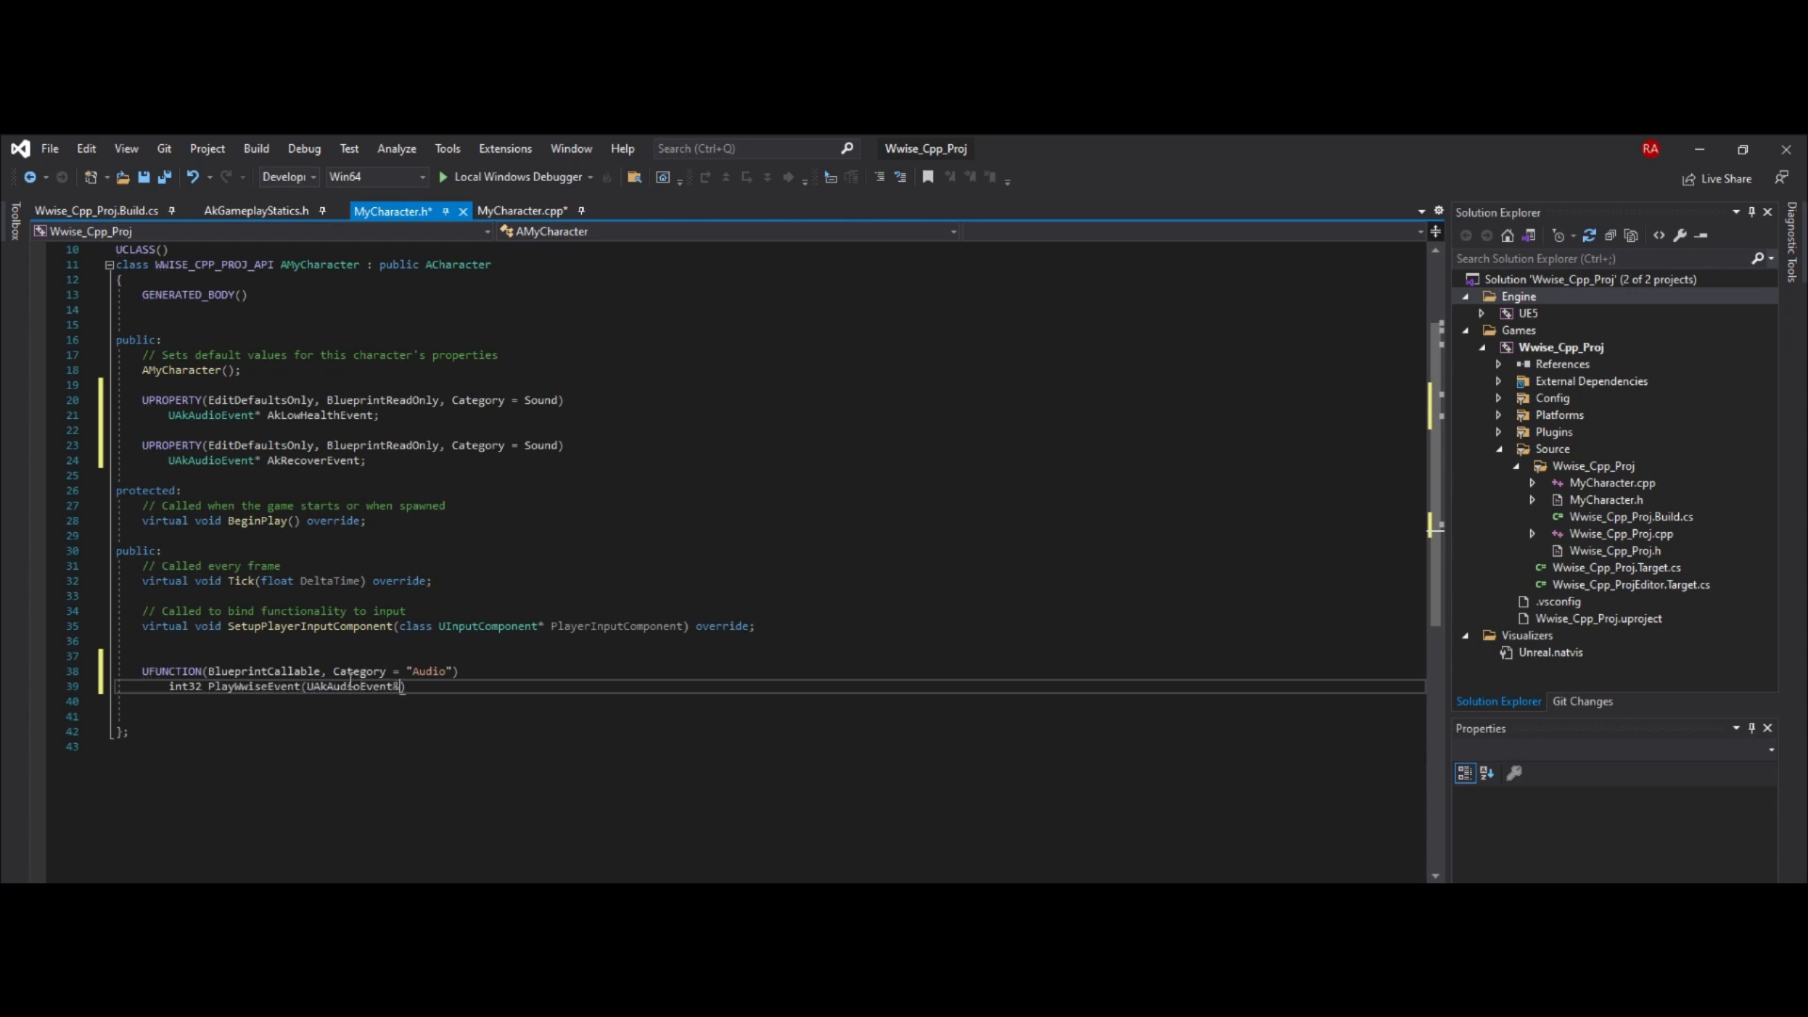
{"action": "type", "text": " Event, bool "}
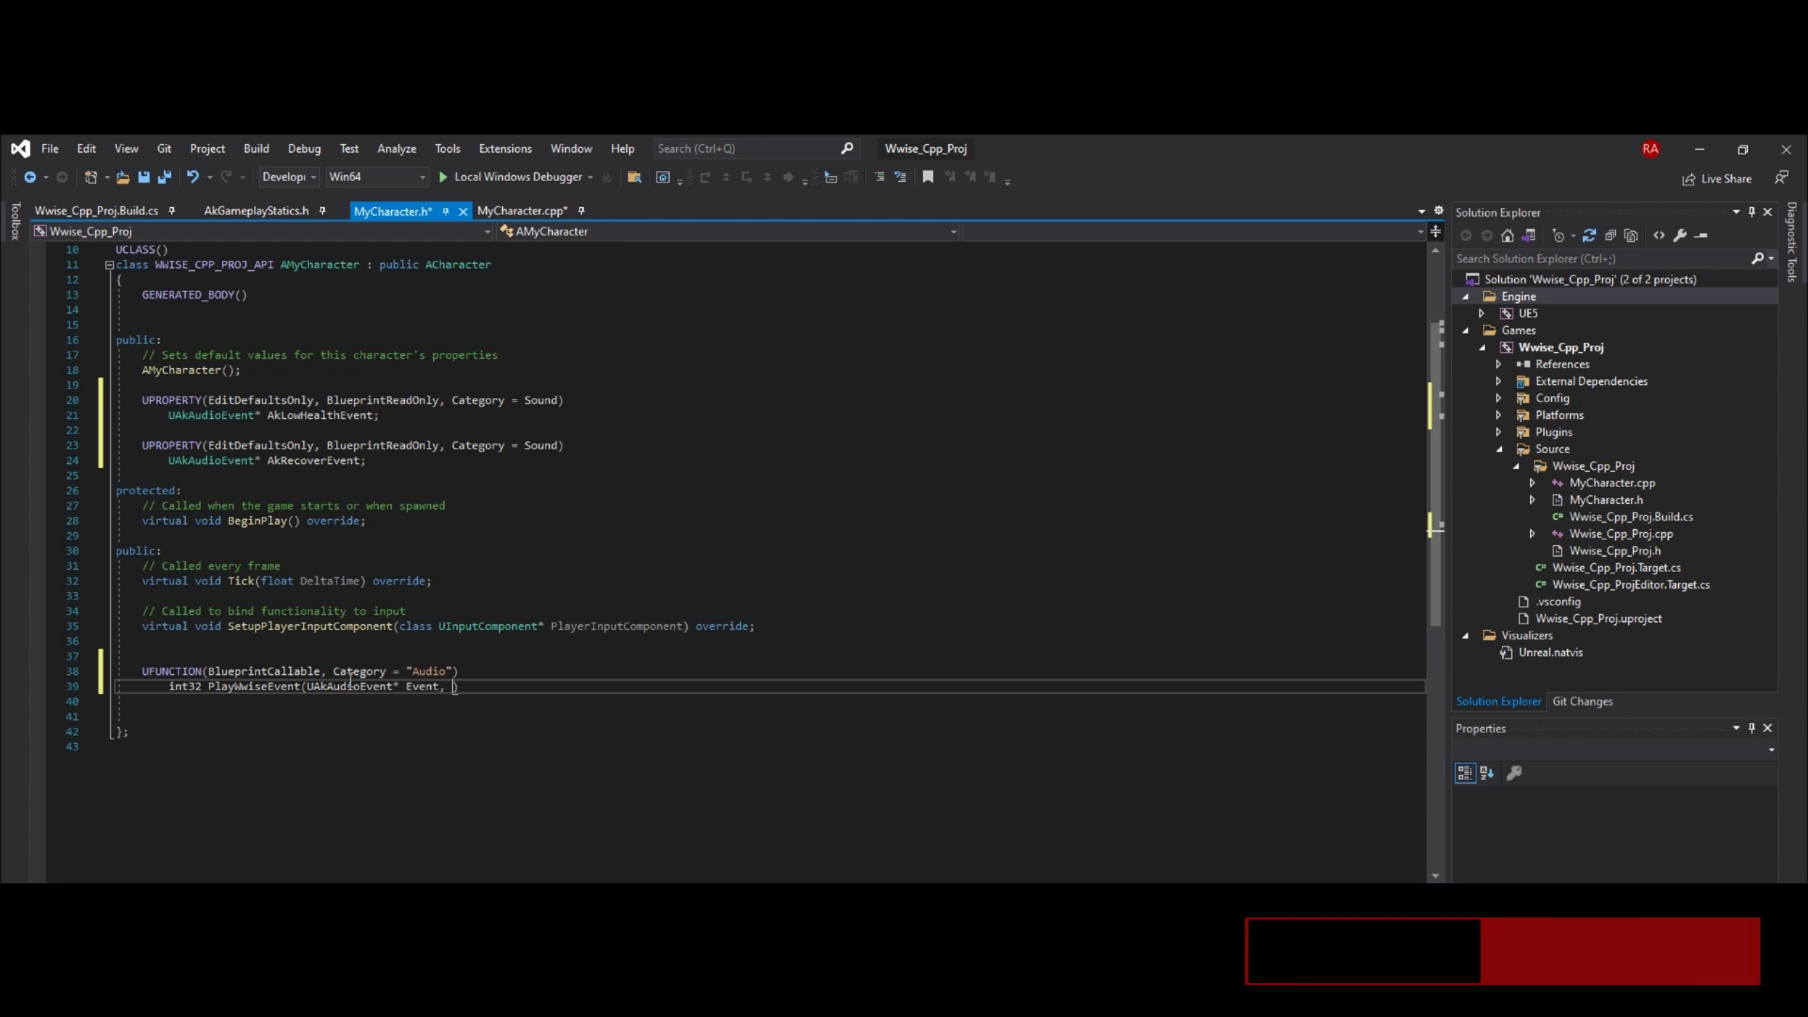
{"action": "type", "text": "bStopWhenAttachedToDestroyed"}
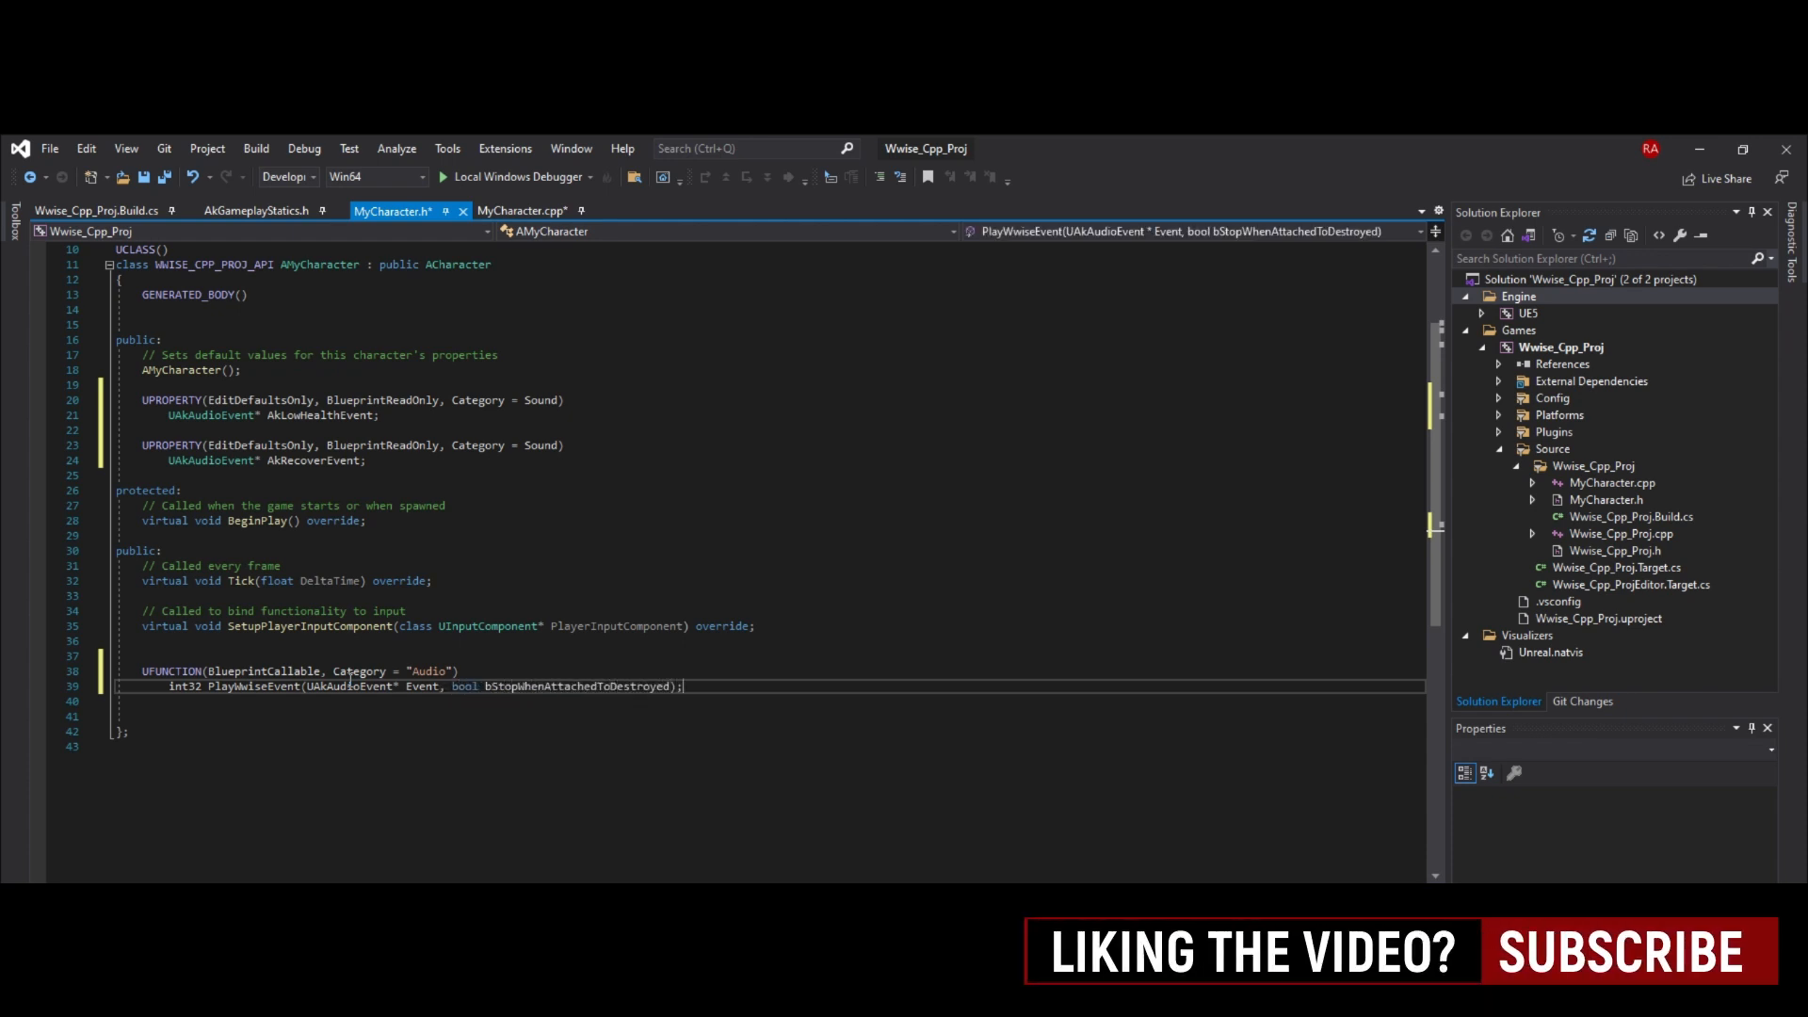
{"action": "key", "text": "shift+Up"}
{"action": "key", "text": "shift+Up"}
{"action": "key", "text": "ctrl+c"}
{"action": "key", "text": "Down"}
{"action": "key", "text": "Return"}
{"action": "key", "text": "Return"}
{"action": "key", "text": "ctrl+v"}
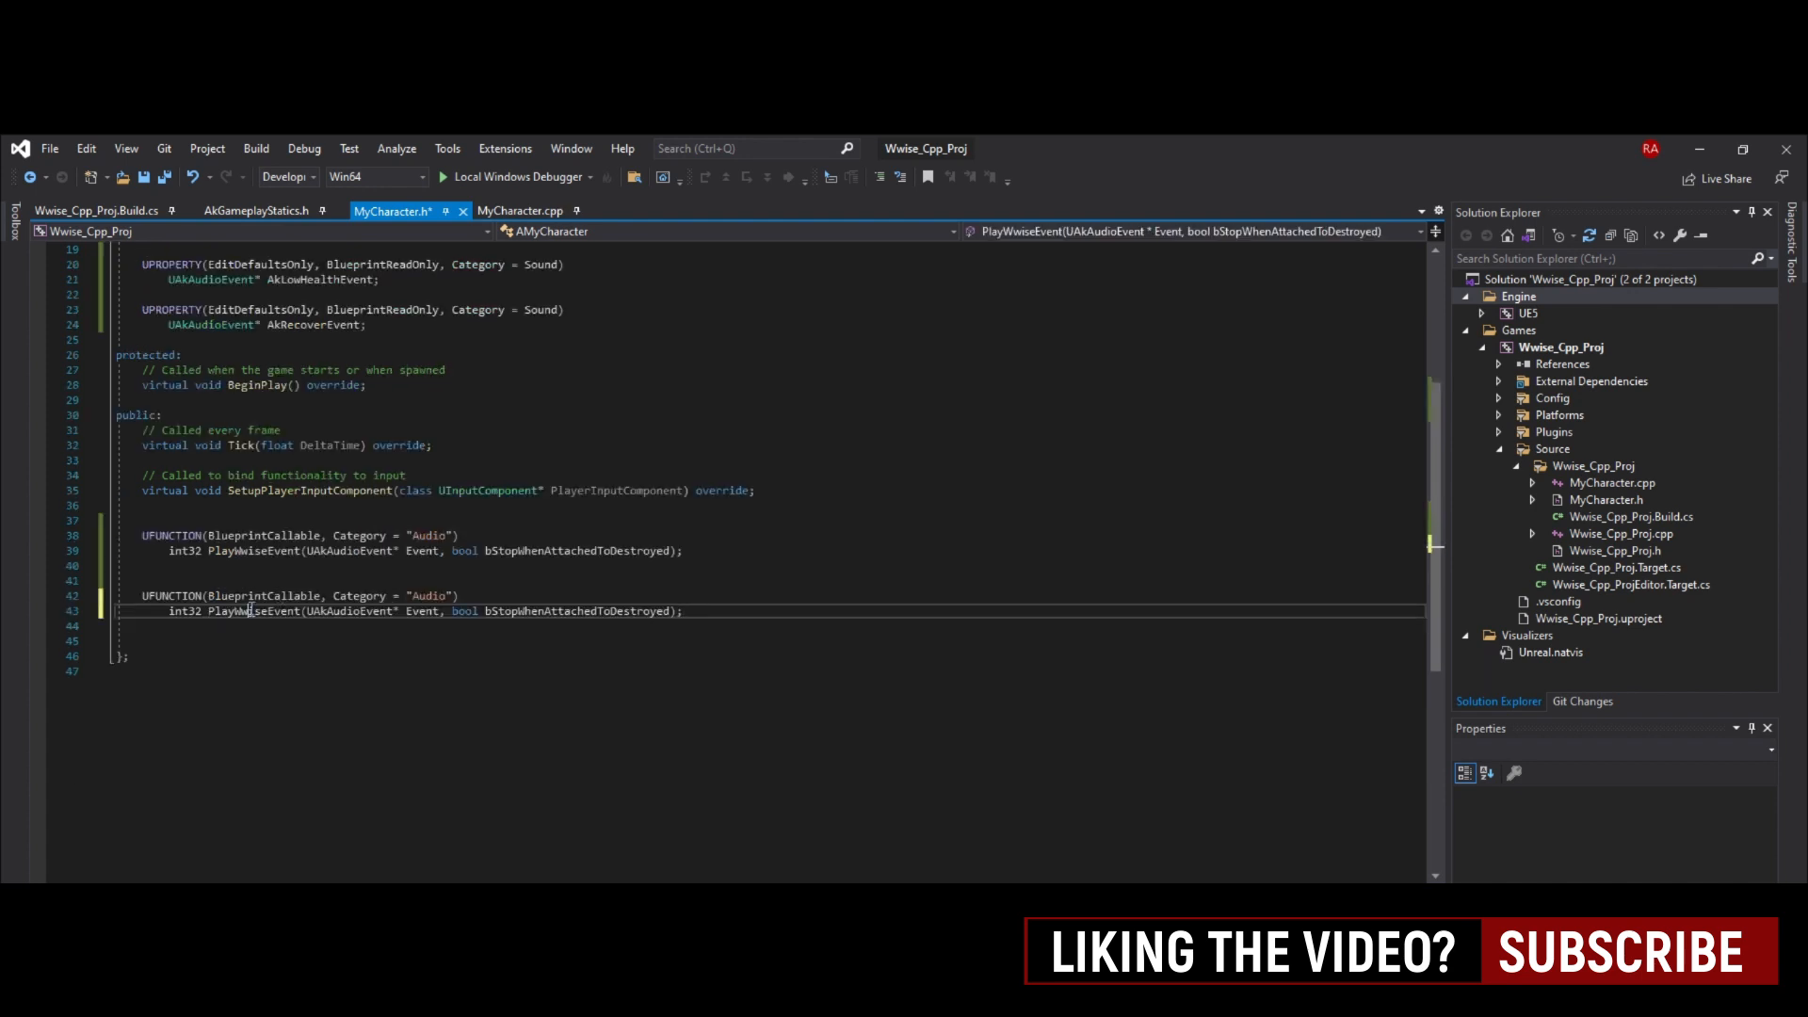
Rename the copy to StopWwiseEvent(int32 EventID, int32 FadeOutTimeInMs) and save MyCharacter.h
{"action": "double_click", "coordinate": [227, 610]}
{"action": "type", "text": "Stop"}
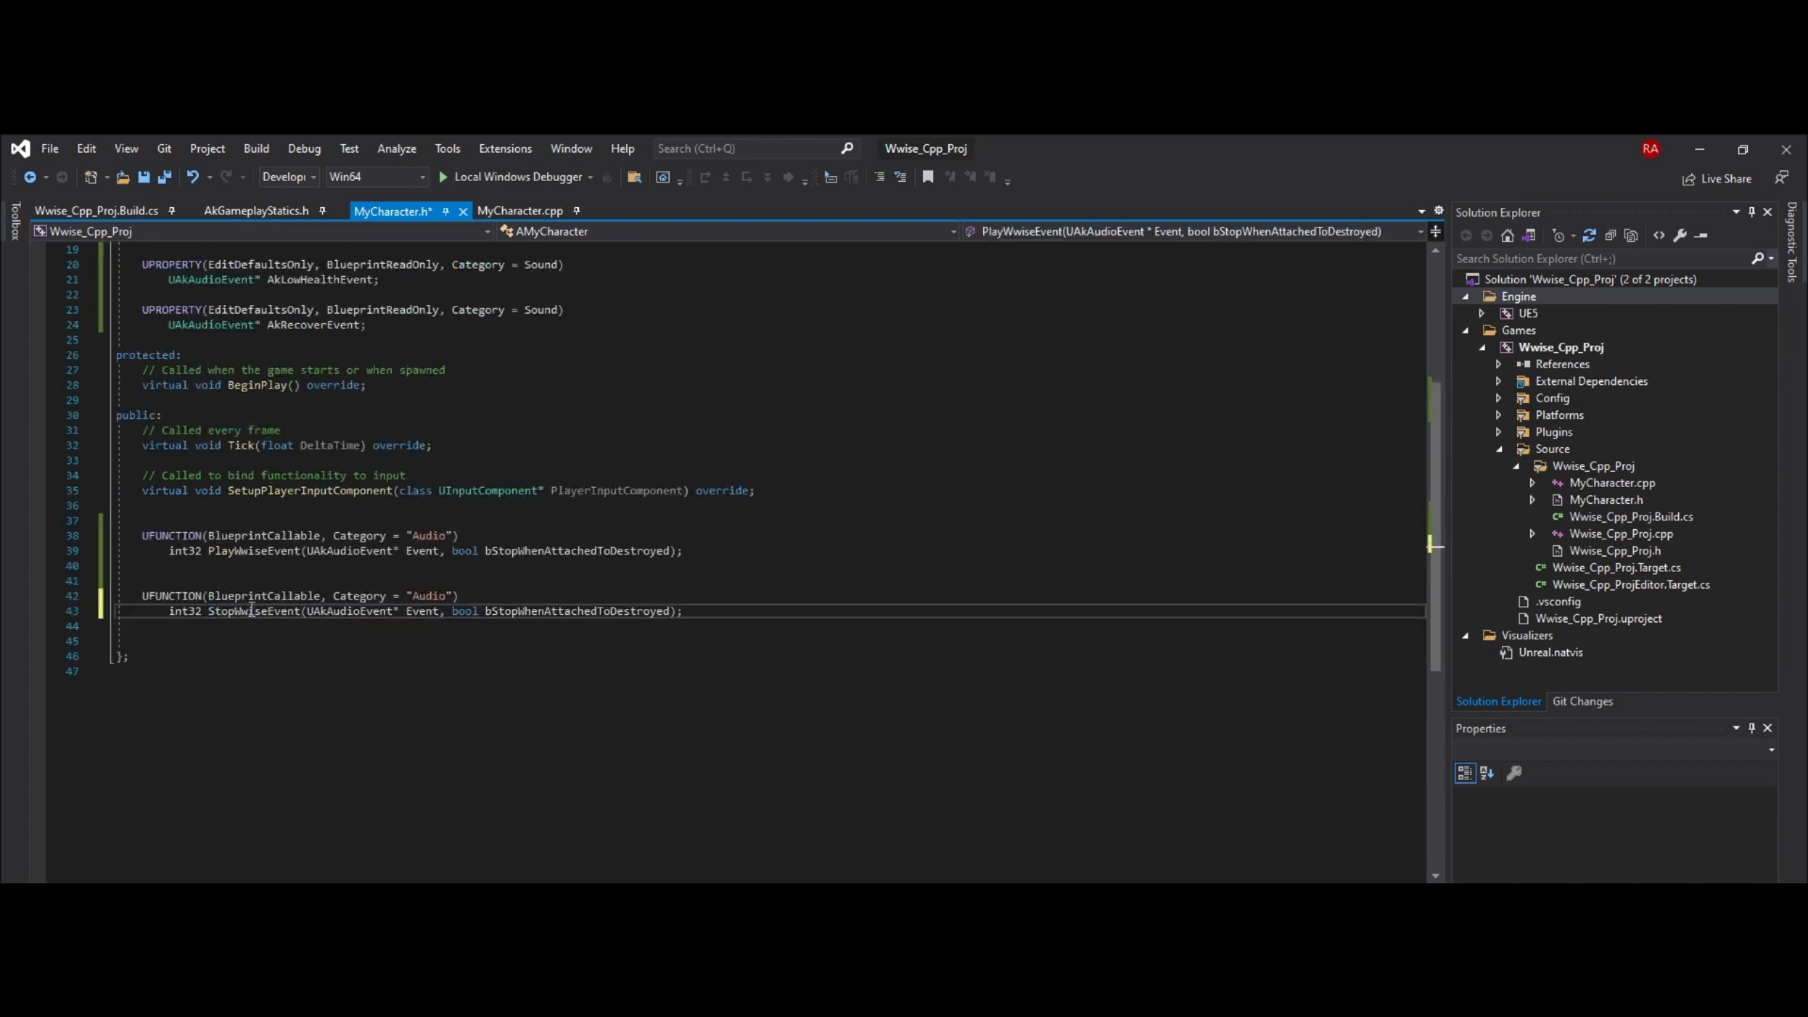
{"action": "left_click_drag", "start_coordinate": [305, 610], "coordinate": [438, 611]}
{"action": "type", "text": "int"}
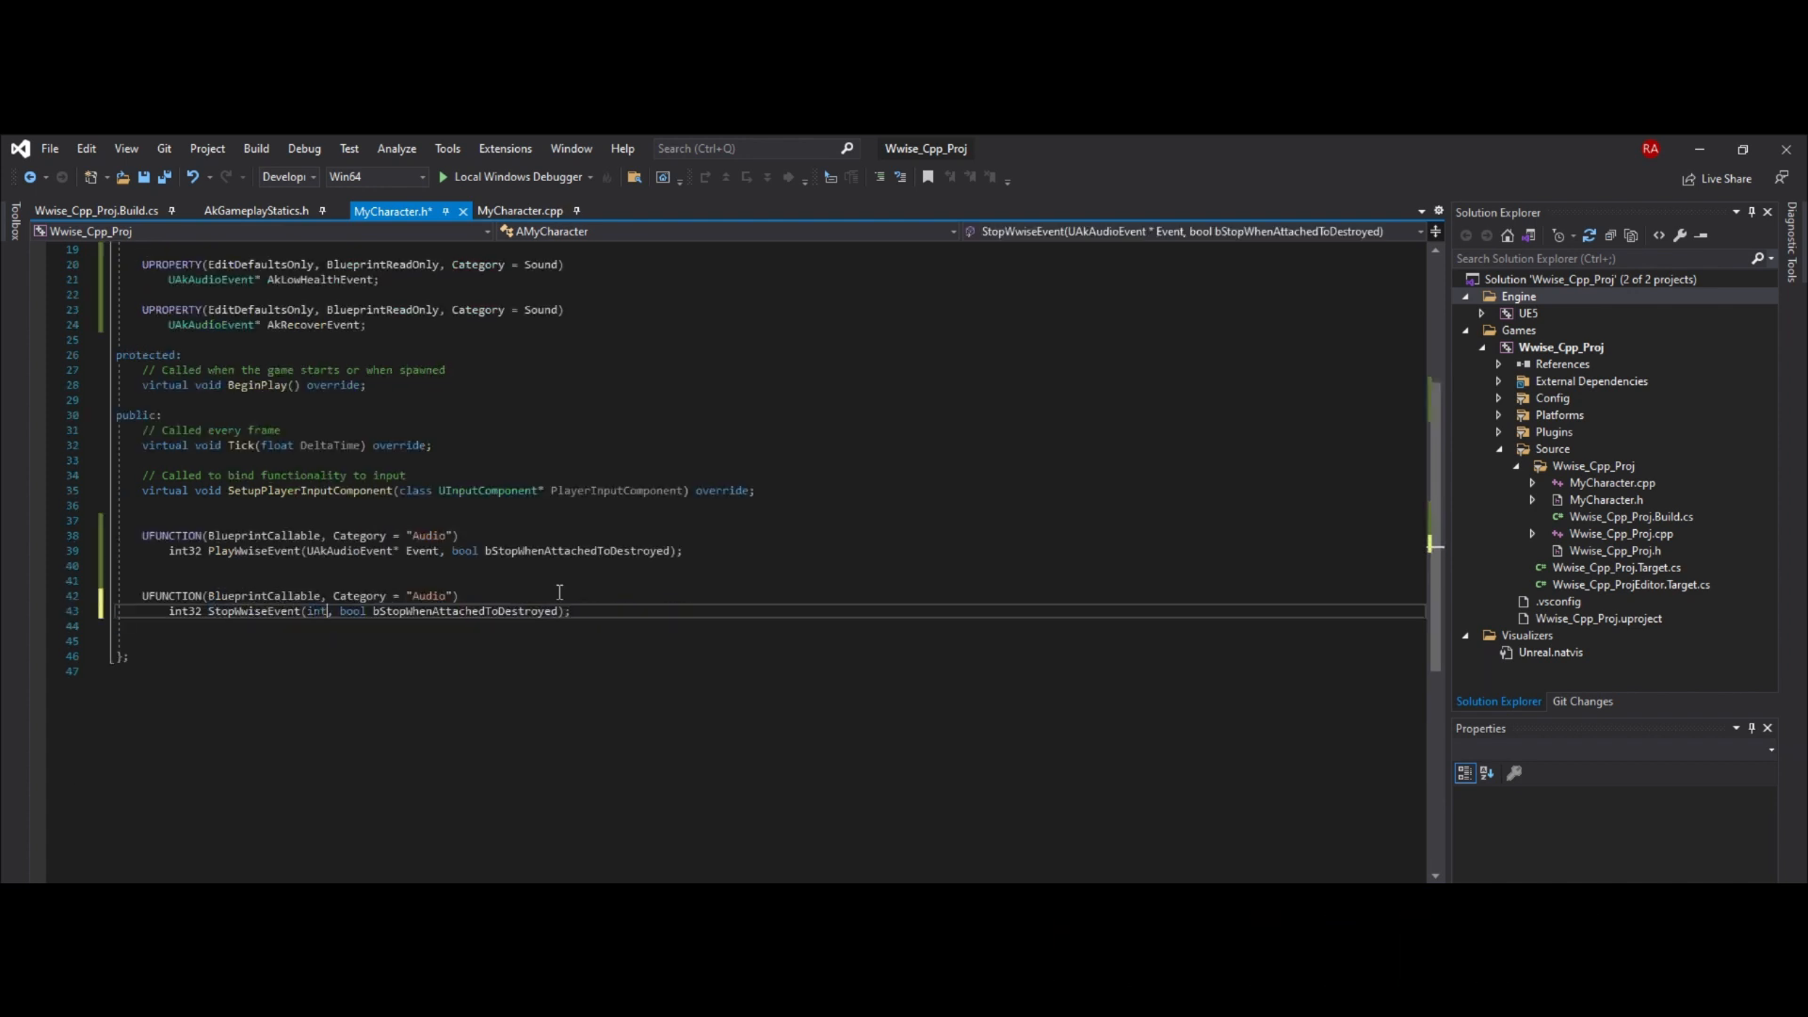
{"action": "type", "text": "32 EventID"}
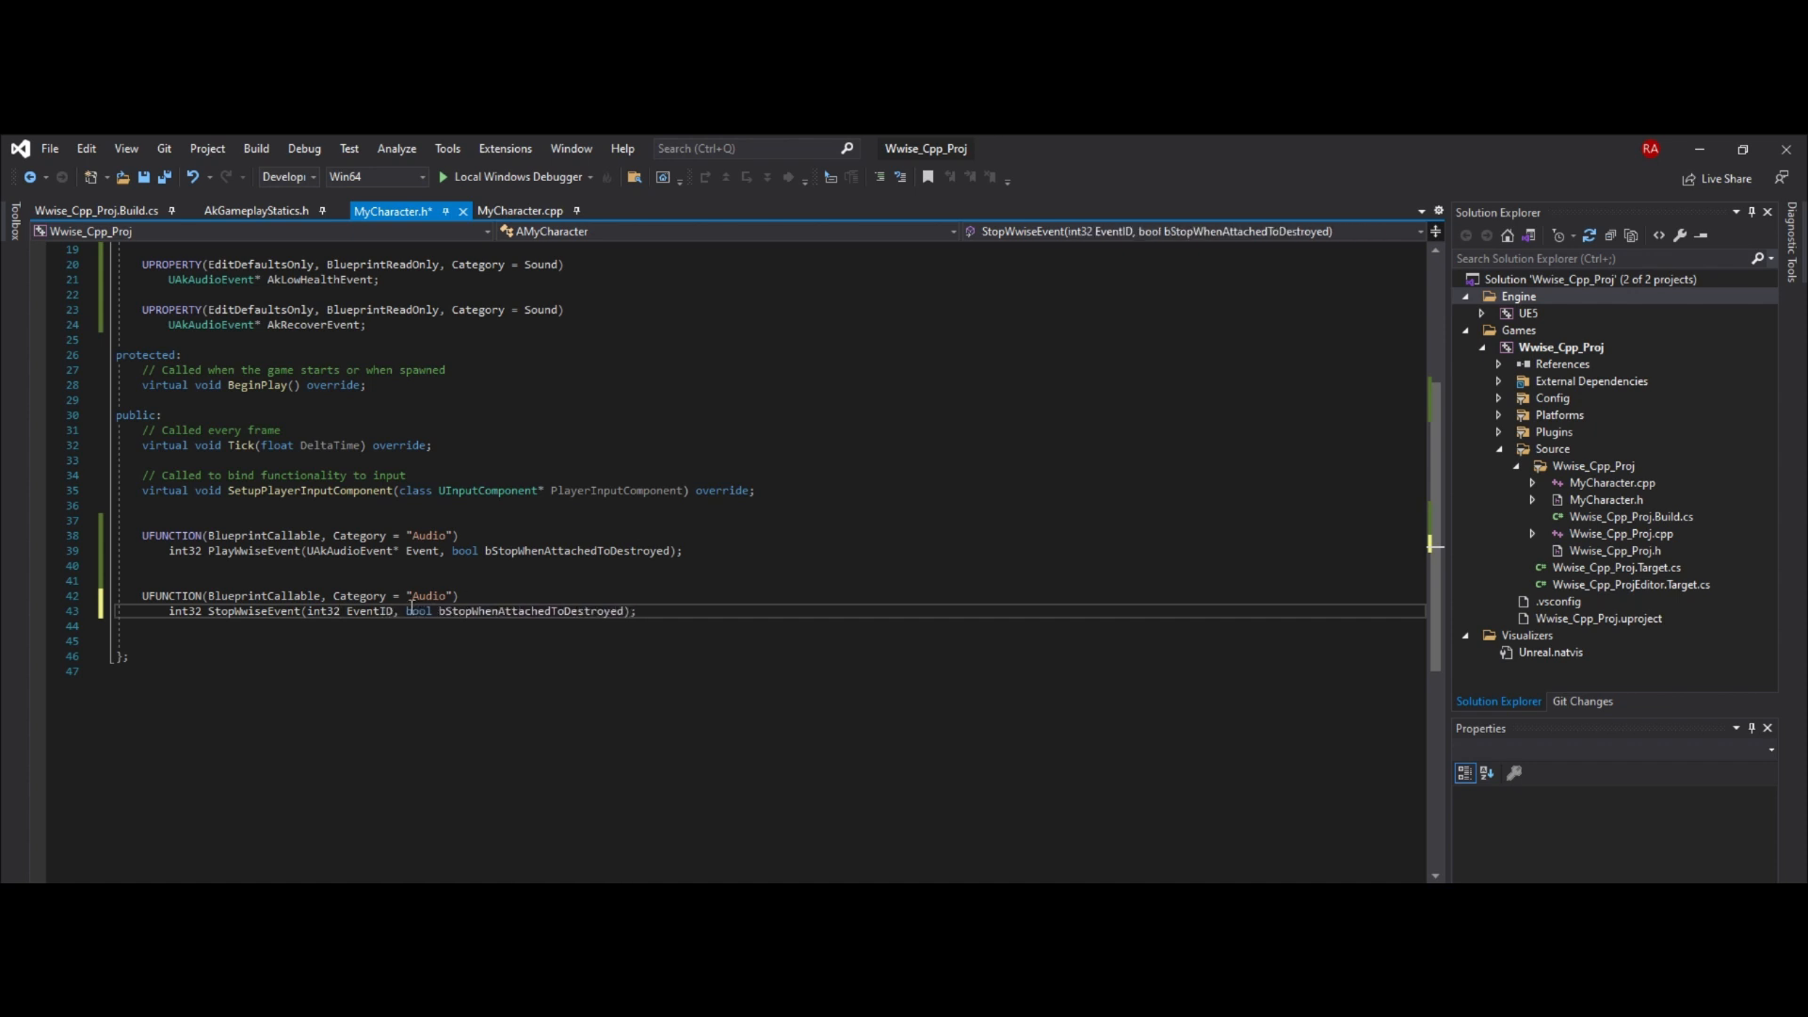
{"action": "left_click_drag", "start_coordinate": [410, 611], "coordinate": [627, 610]}
{"action": "type", "text": "int32 "}
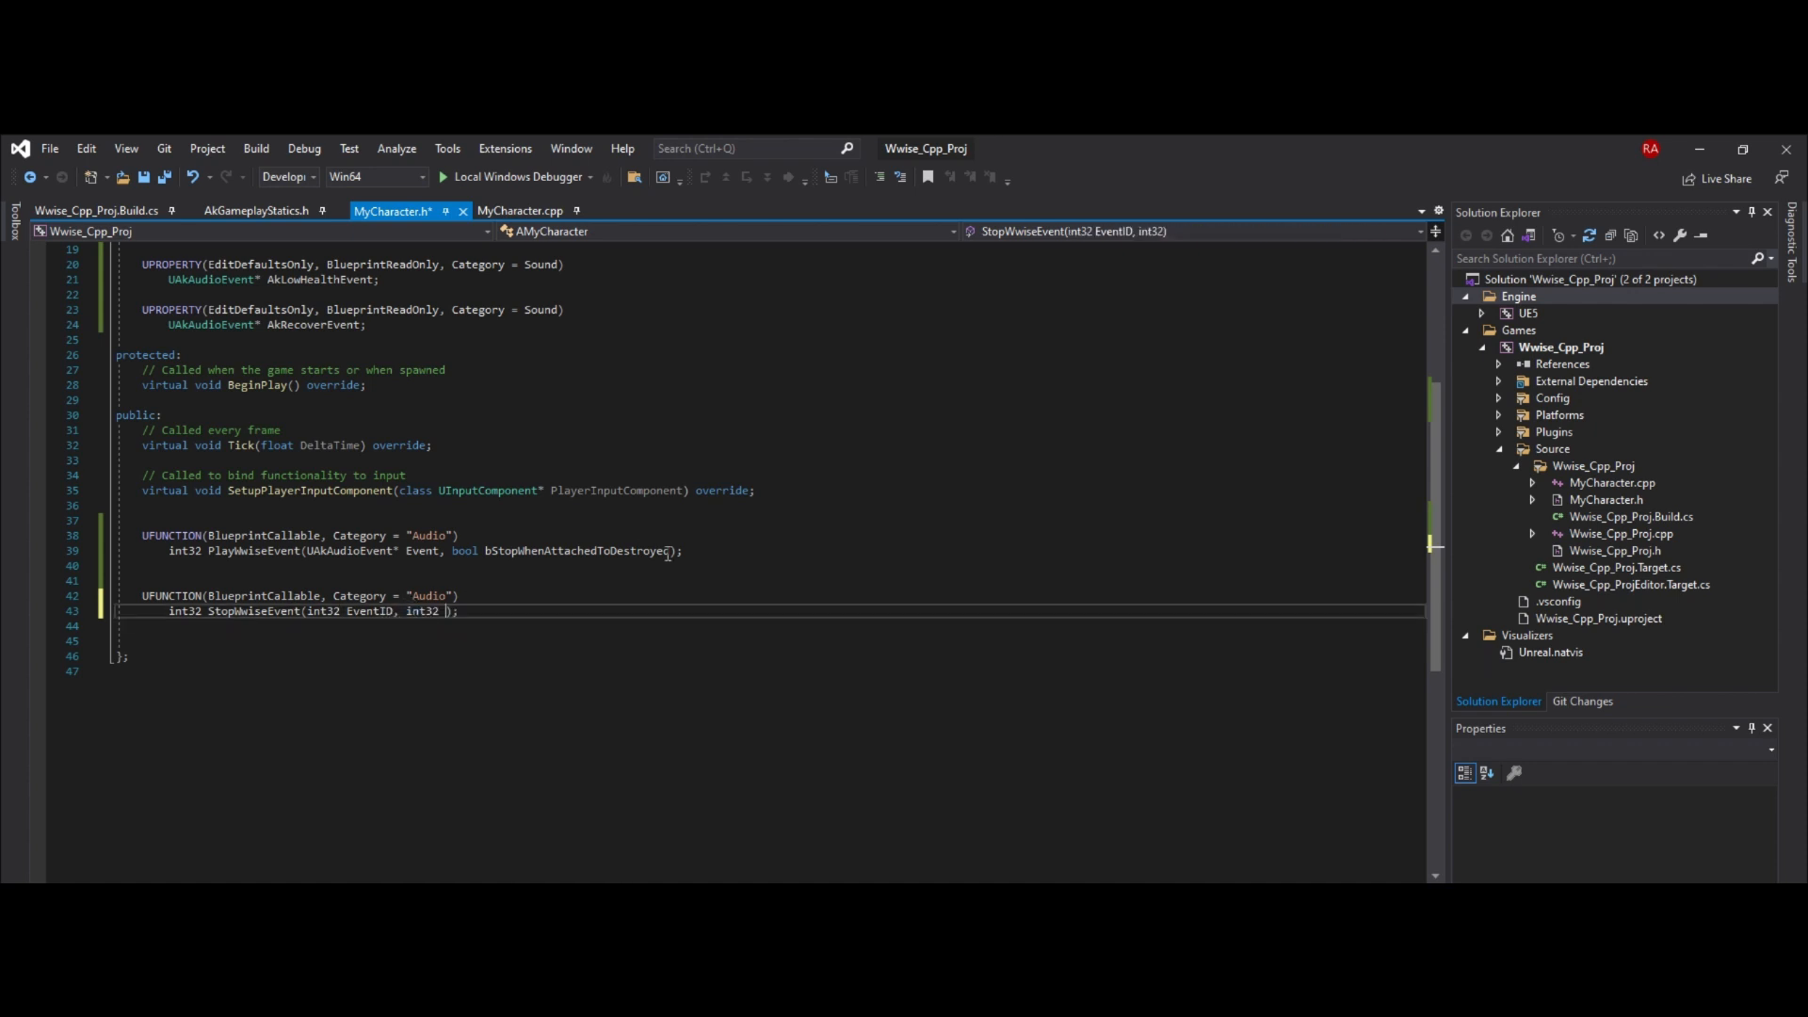
{"action": "type", "text": "FadeOutTimeInMs"}
{"action": "key", "text": "ctrl+s"}
Switch to MyCharacter.cpp, include "AkGameplayStatics.h" and begin an AMyCharacter member function
{"action": "key", "text": "ctrl+Tab"}
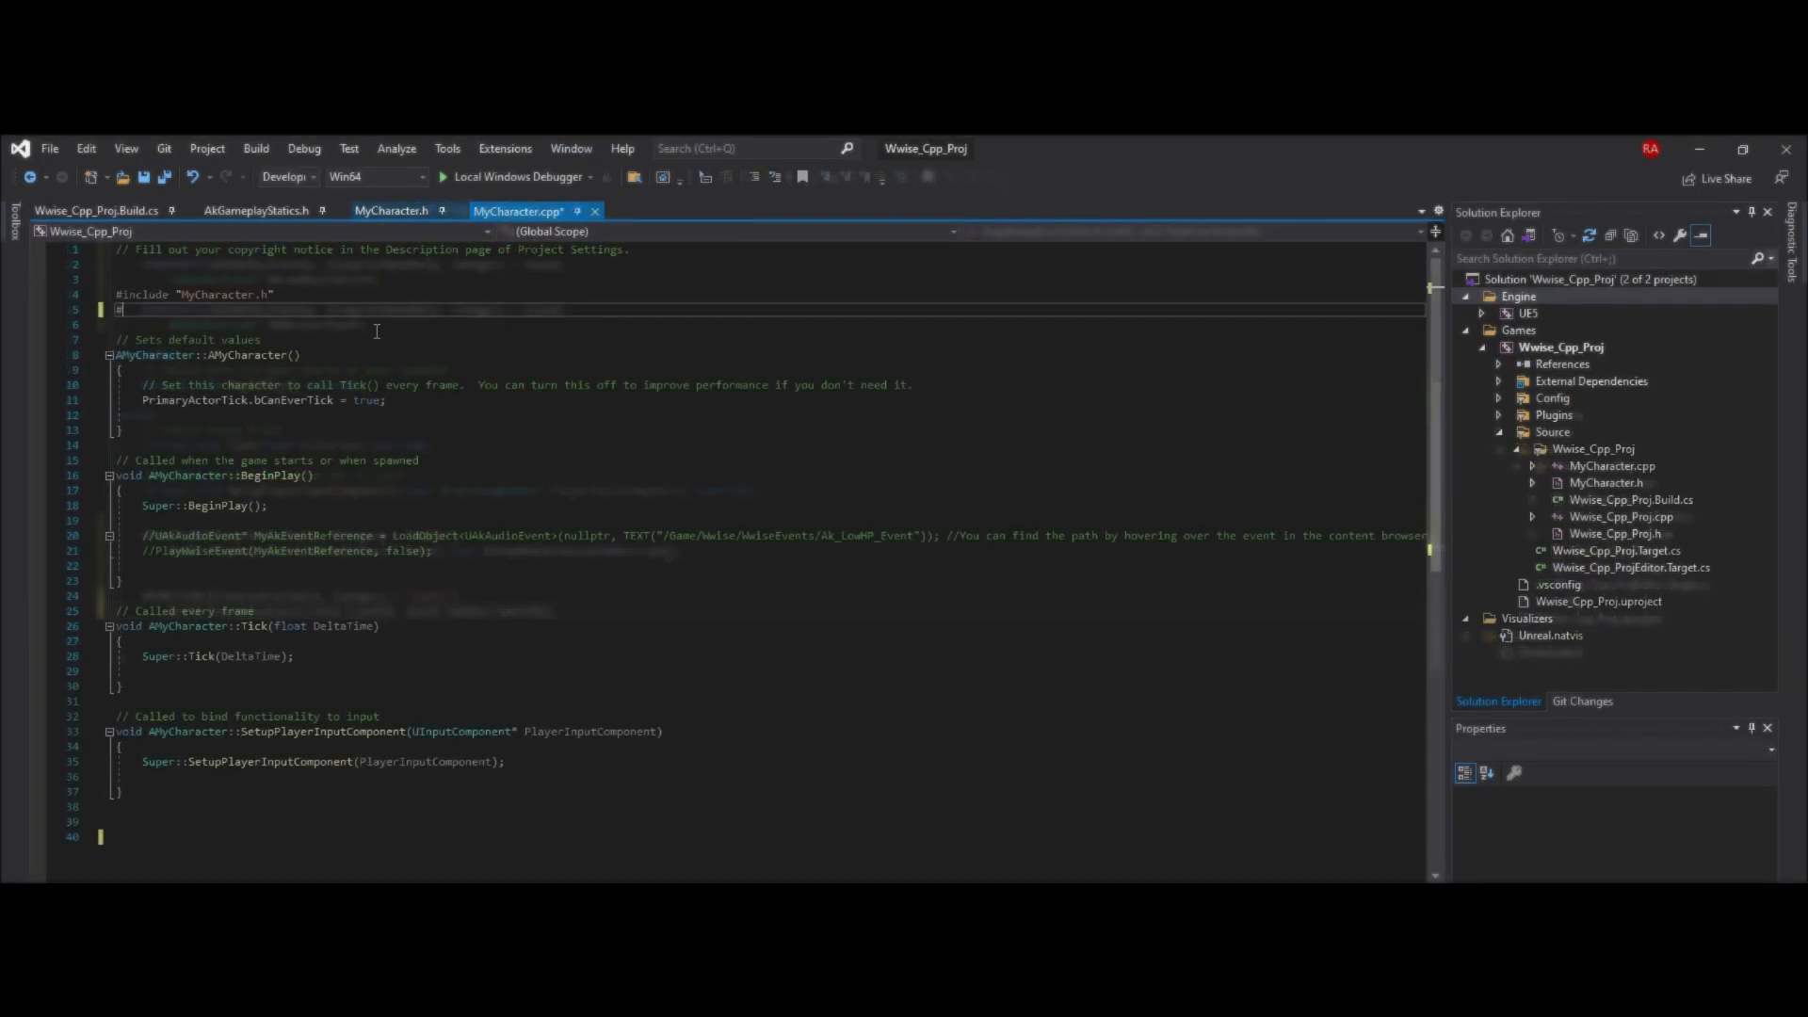
{"action": "type", "text": "#include \"Ak"}
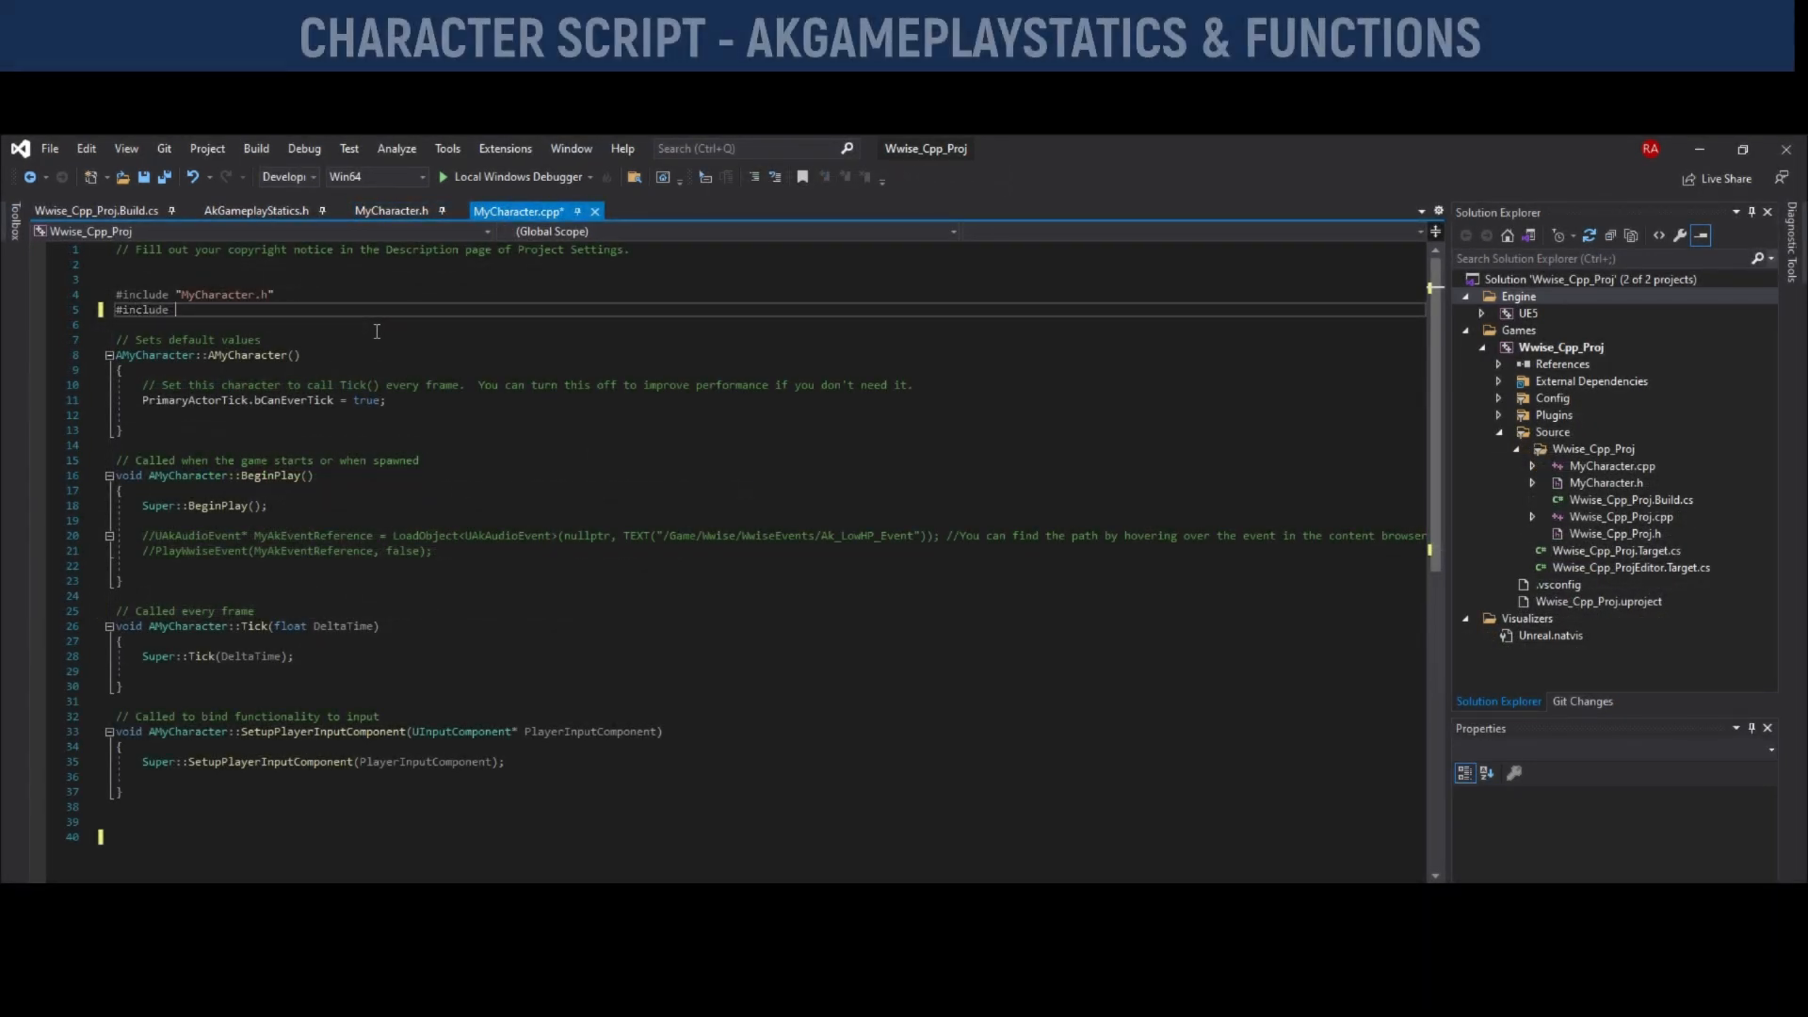
{"action": "type", "text": "Game"}
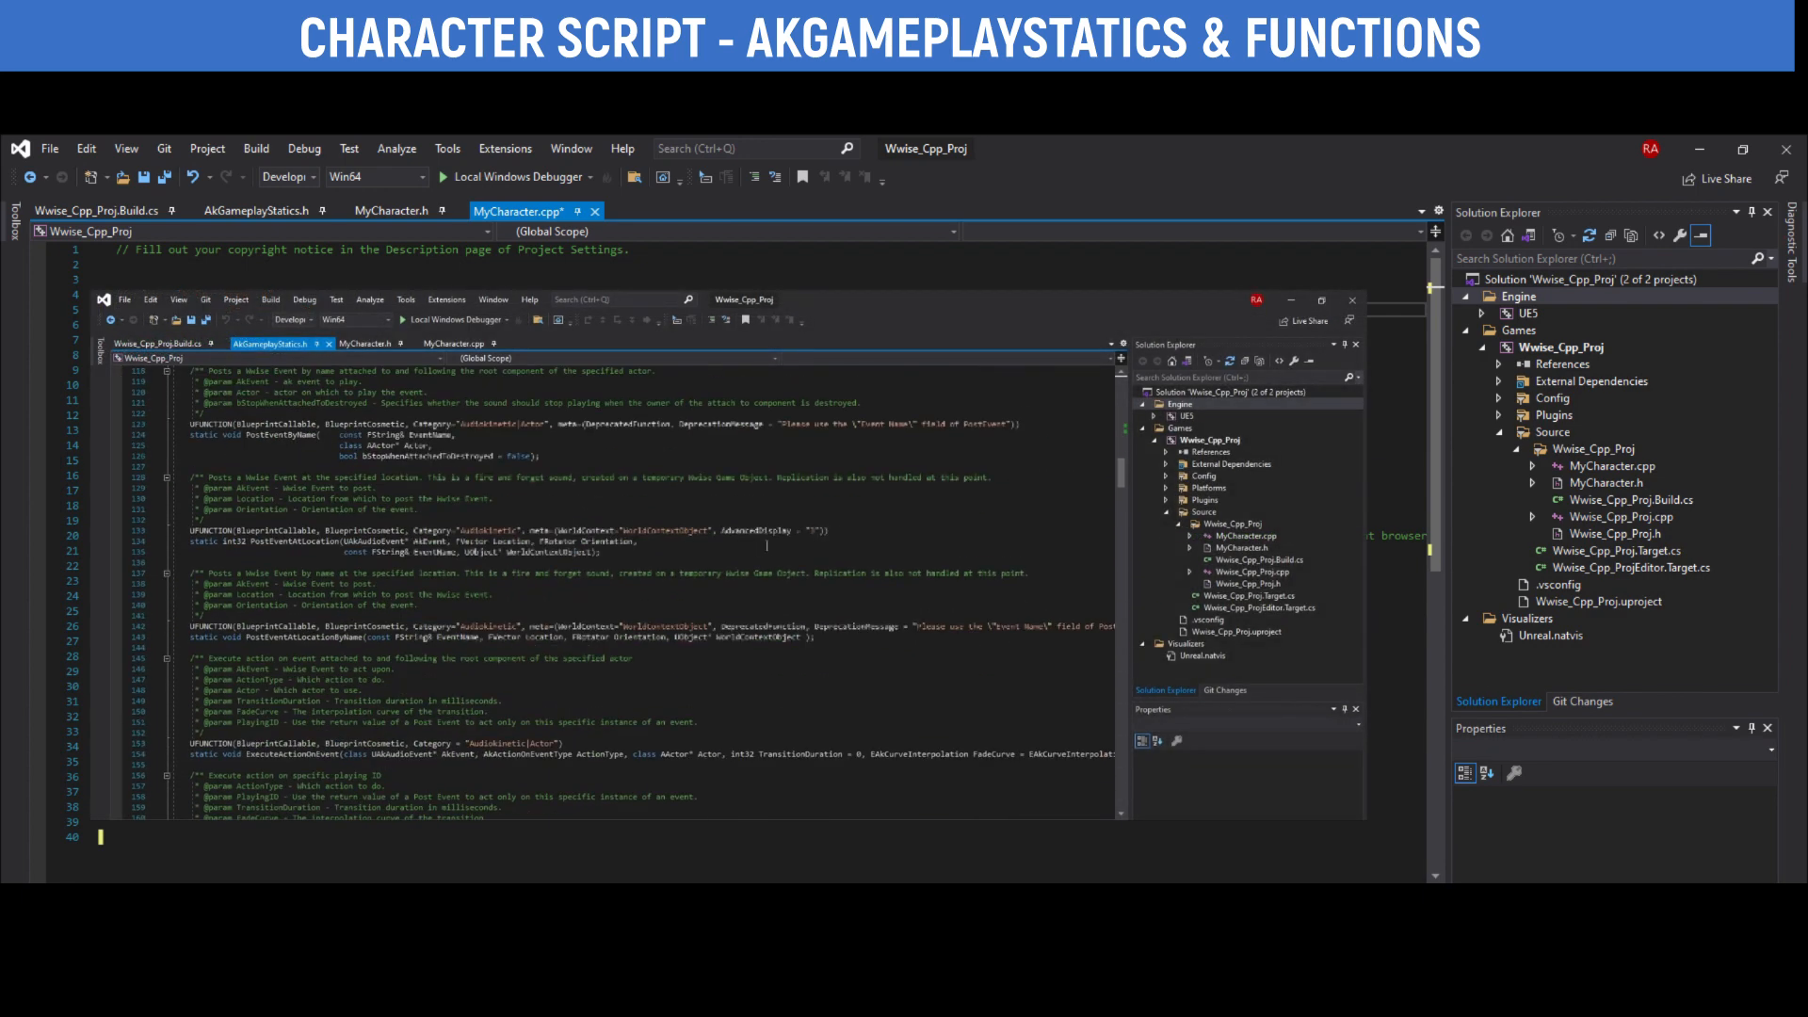
{"action": "type", "text": "int32 AMyCharacter"}
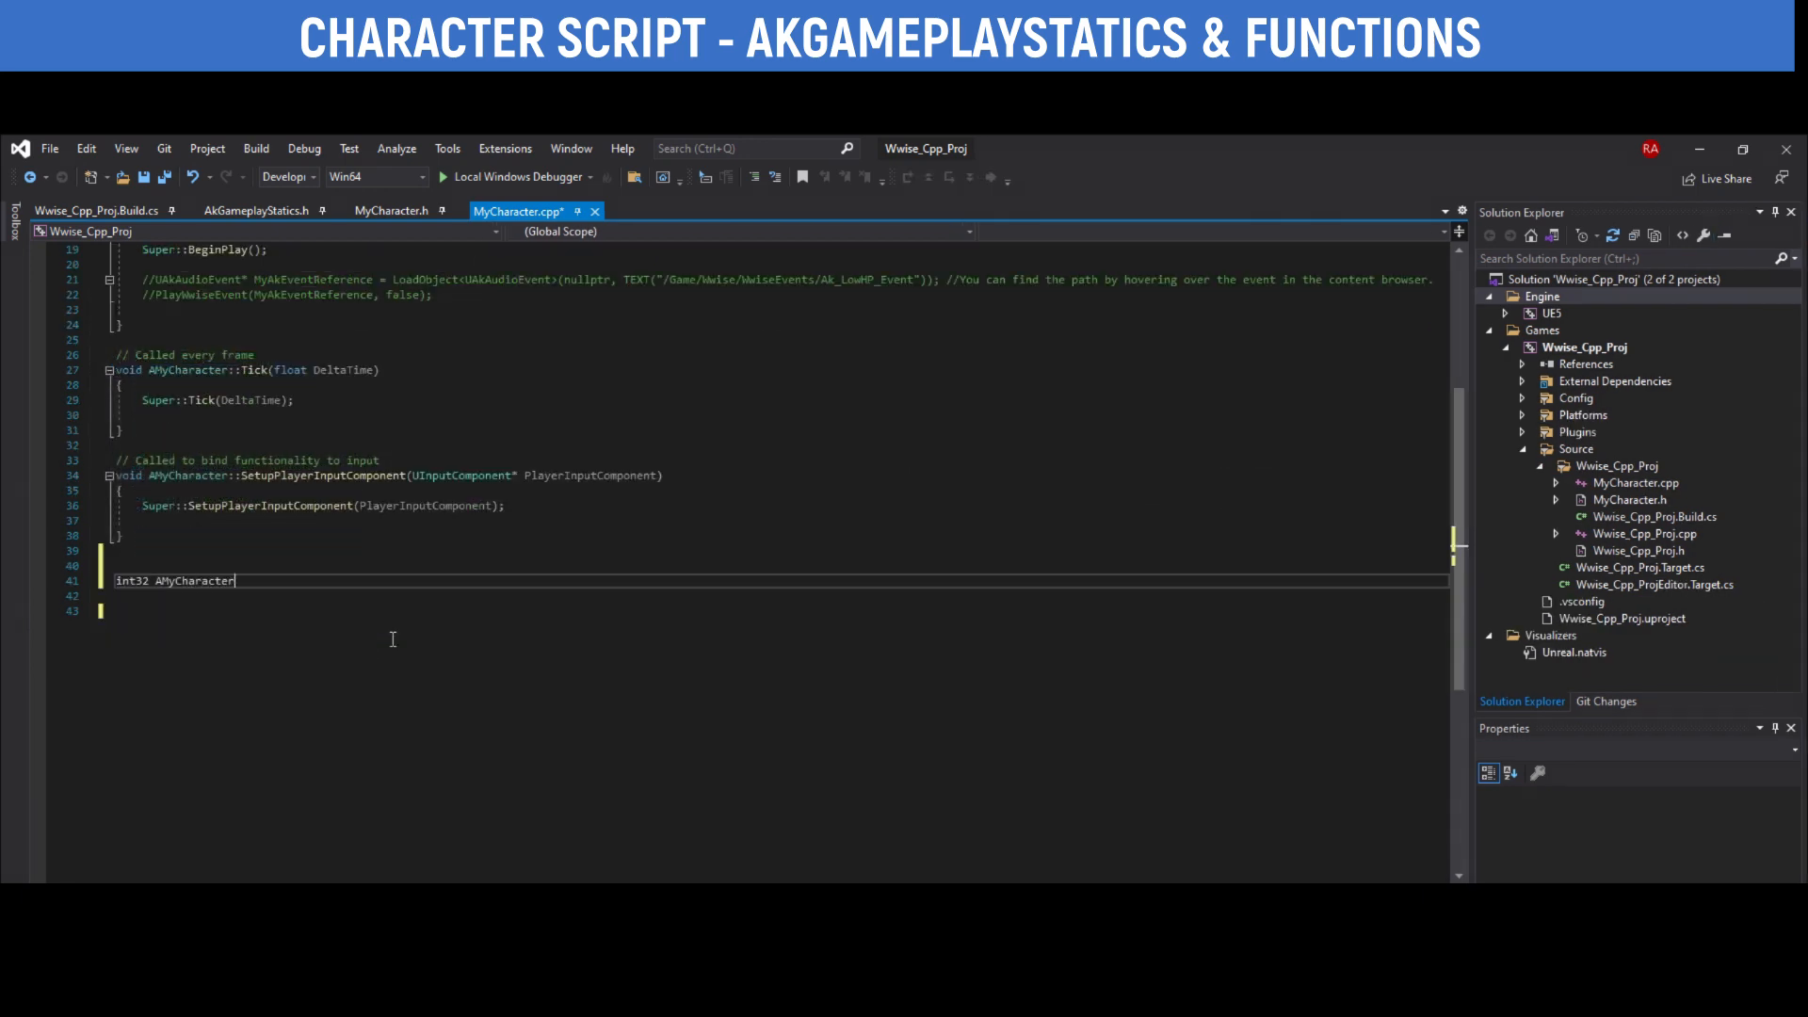
{"action": "type", "text": "::PlayWwiseEvent("}
{"action": "type", "text": "UAkAudioEvent* Event, bool bStopWhenAttachedToDes"}
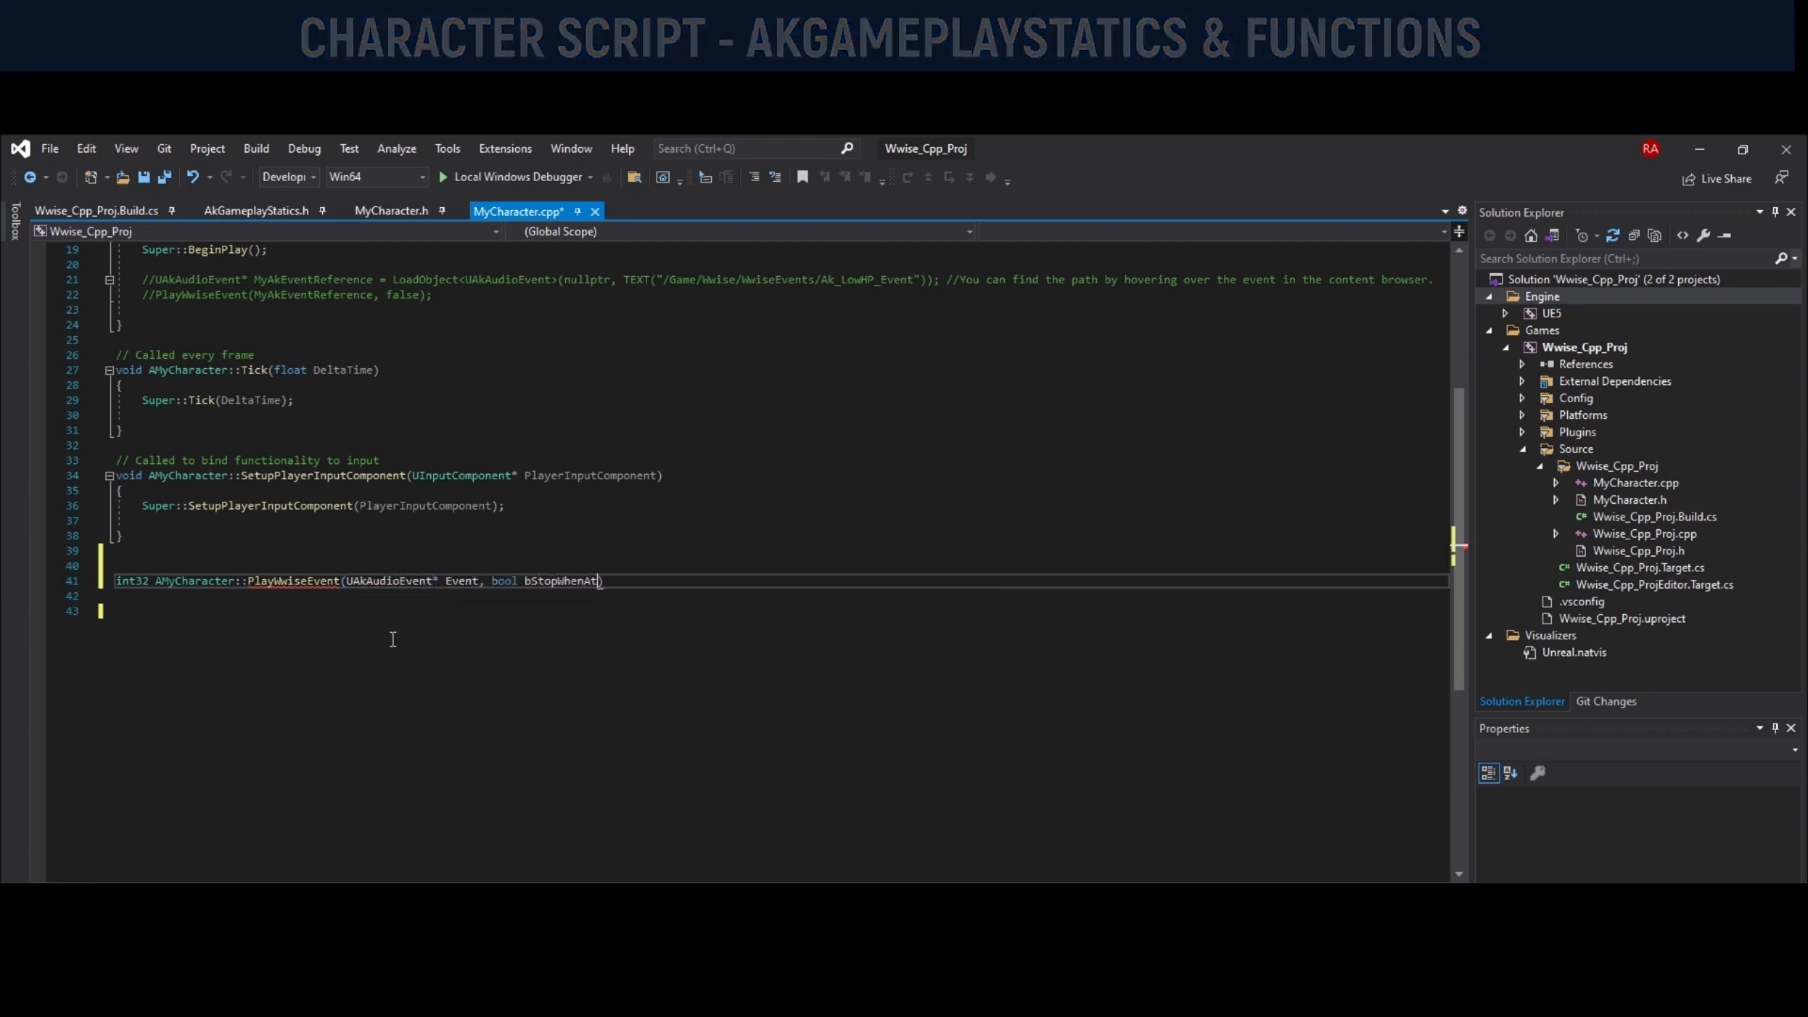
{"action": "type", "text": "troyed"}
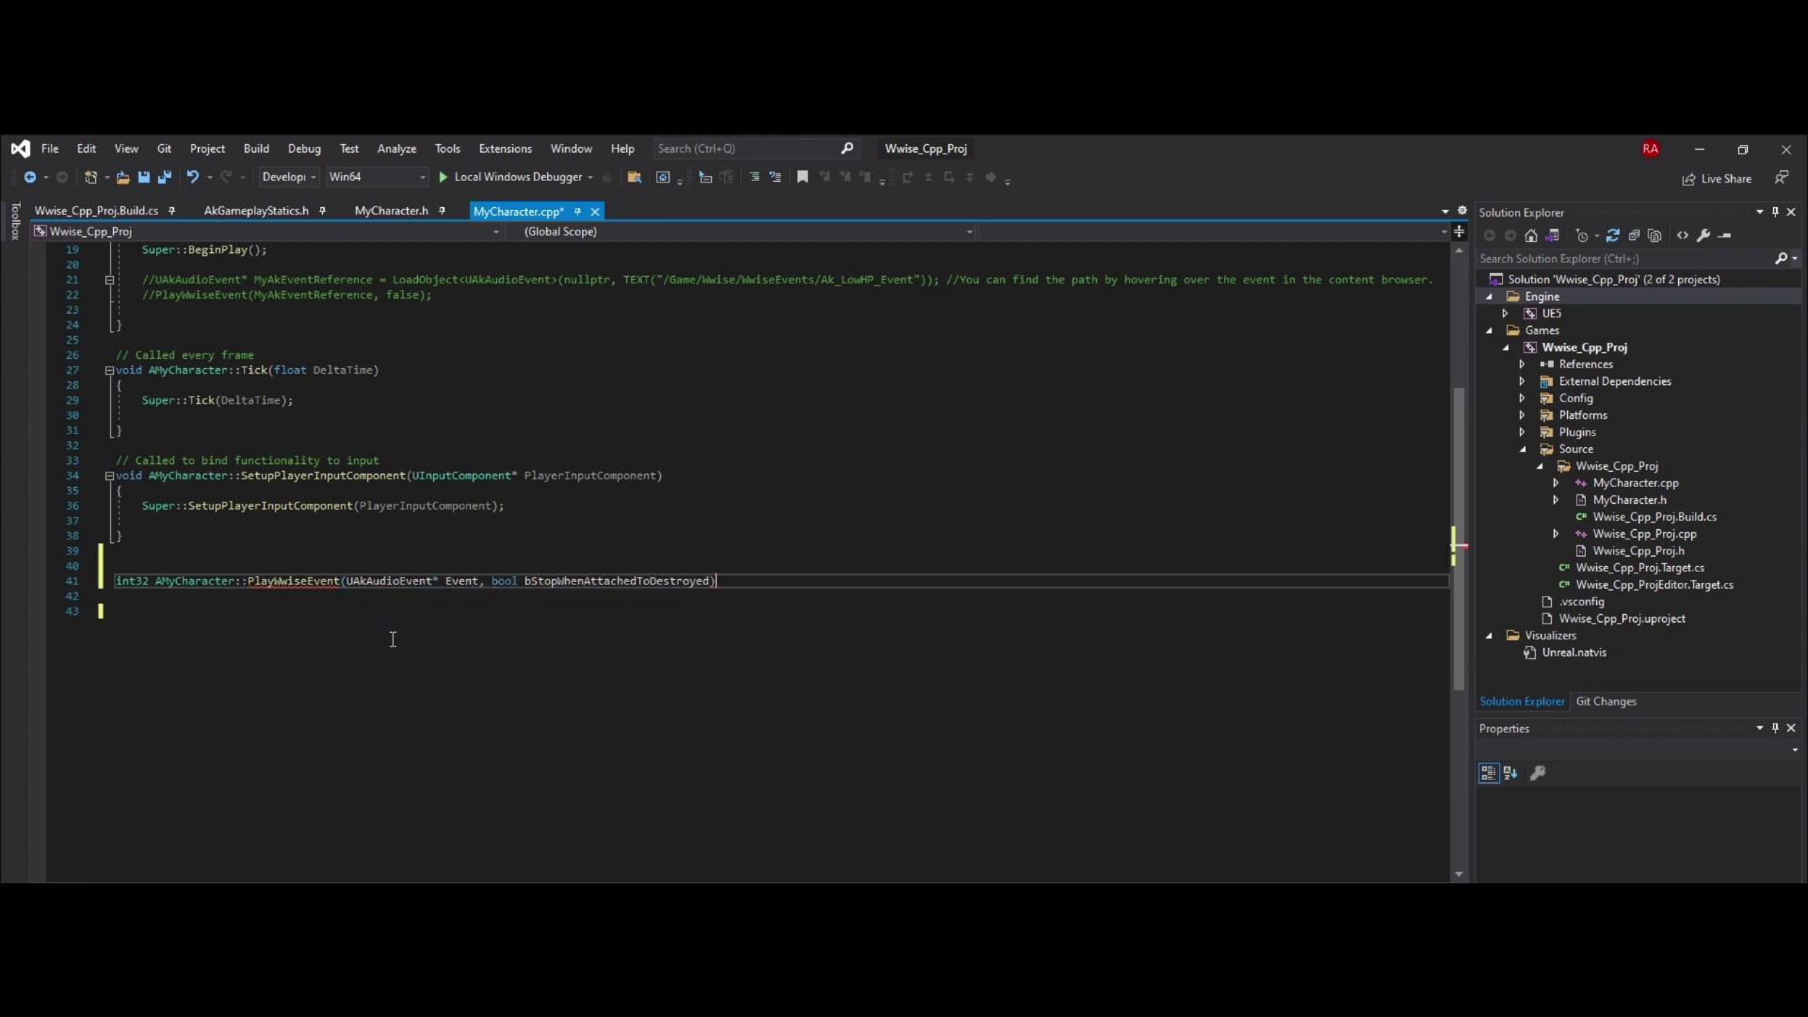
Finish the PlayWwiseEvent signature, initialise PlayingID to AK_INVALID_PLAYING_ID and a FOnAkPostEventCallback, and open if (Event)
{"action": "key", "text": "End"}
{"action": "key", "text": "Return"}
{"action": "type", "text": "{"}
{"action": "key", "text": "Return"}
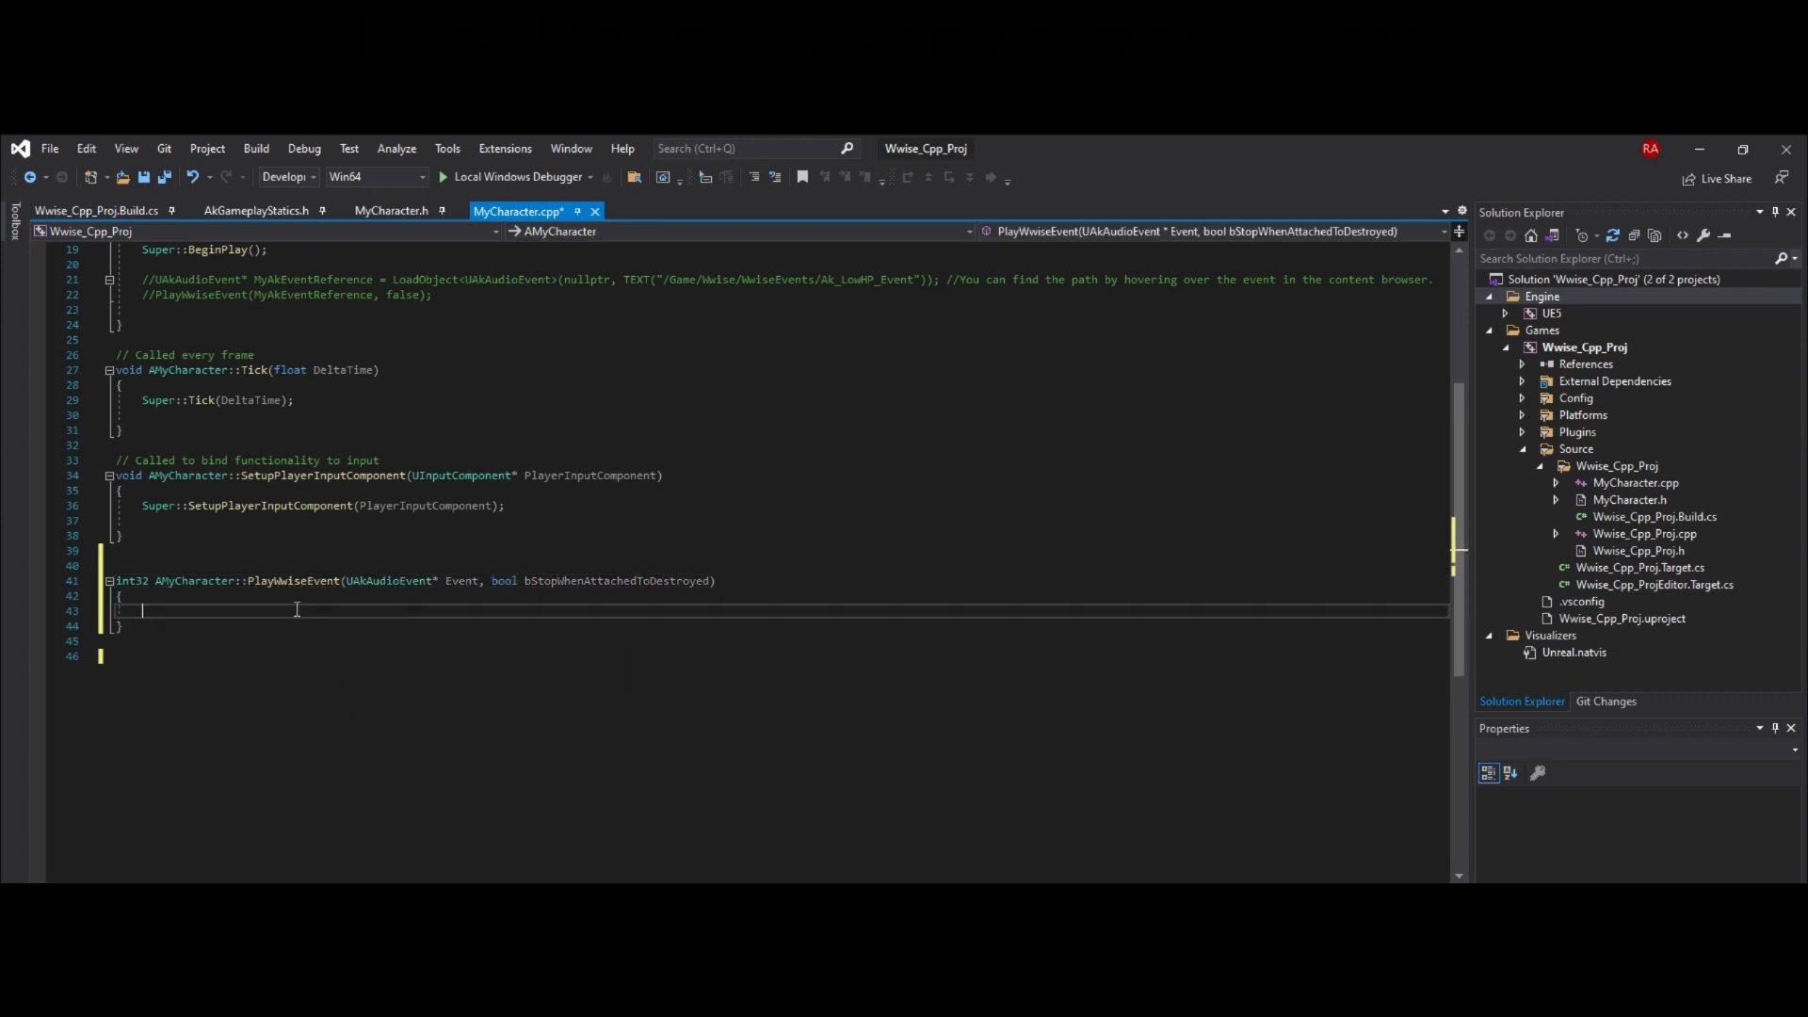
{"action": "type", "text": "int32 Playing"}
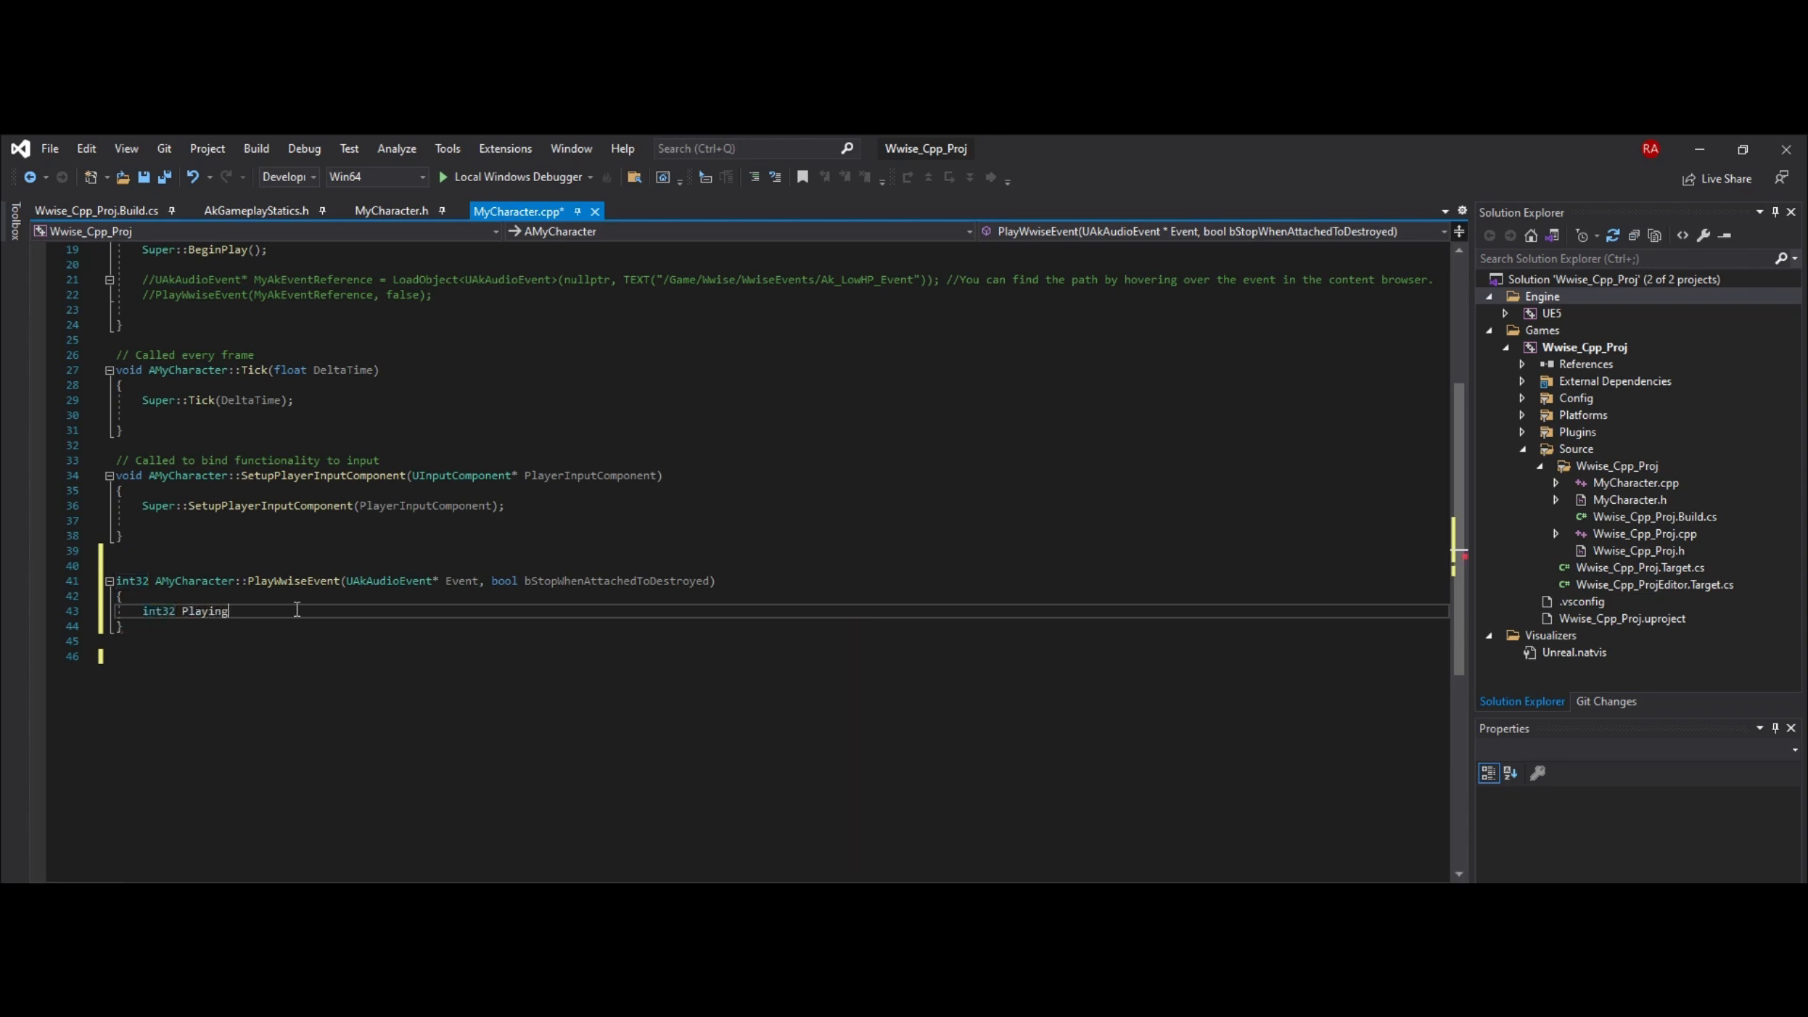
{"action": "type", "text": "ID = AK_invalid"}
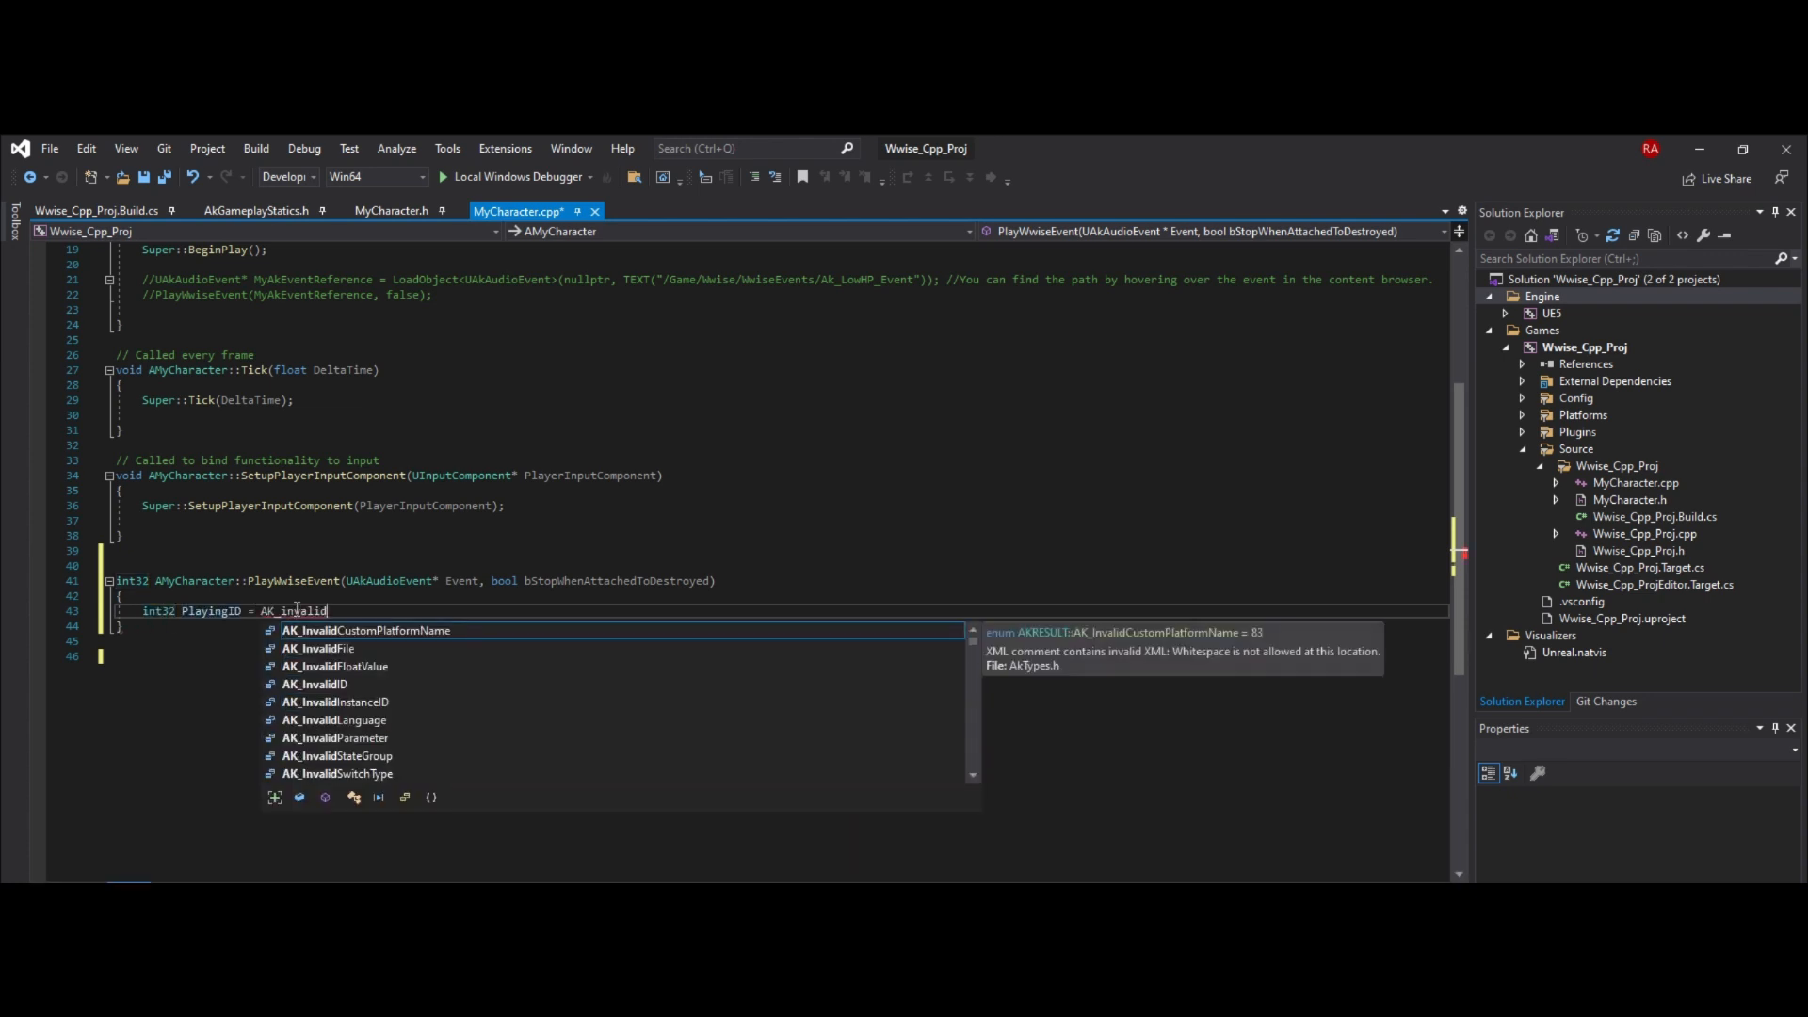
{"action": "type", "text": "_playing"}
{"action": "key", "text": "Tab"}
{"action": "type", "text": ";"}
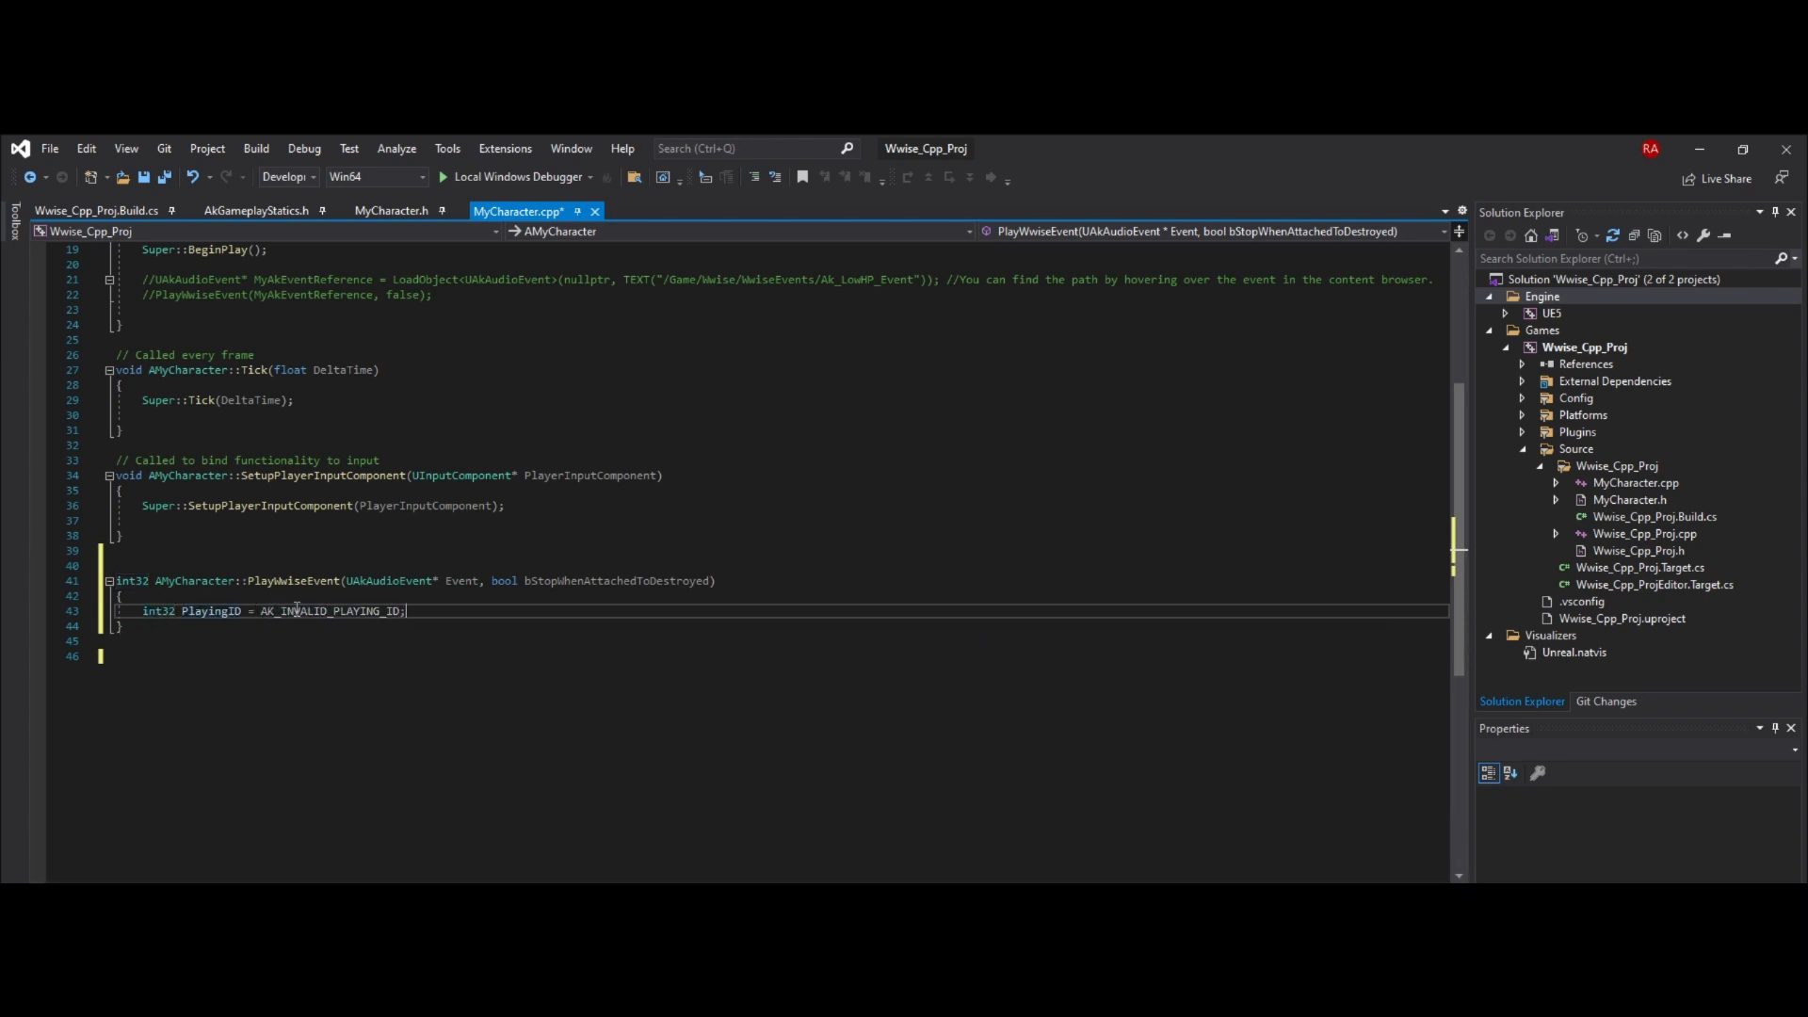
{"action": "key", "text": "Return"}
{"action": "key", "text": "Return"}
{"action": "type", "text": "if (Event)"}
{"action": "key", "text": "Return"}
{"action": "type", "text": "{ FOnAkPost"}
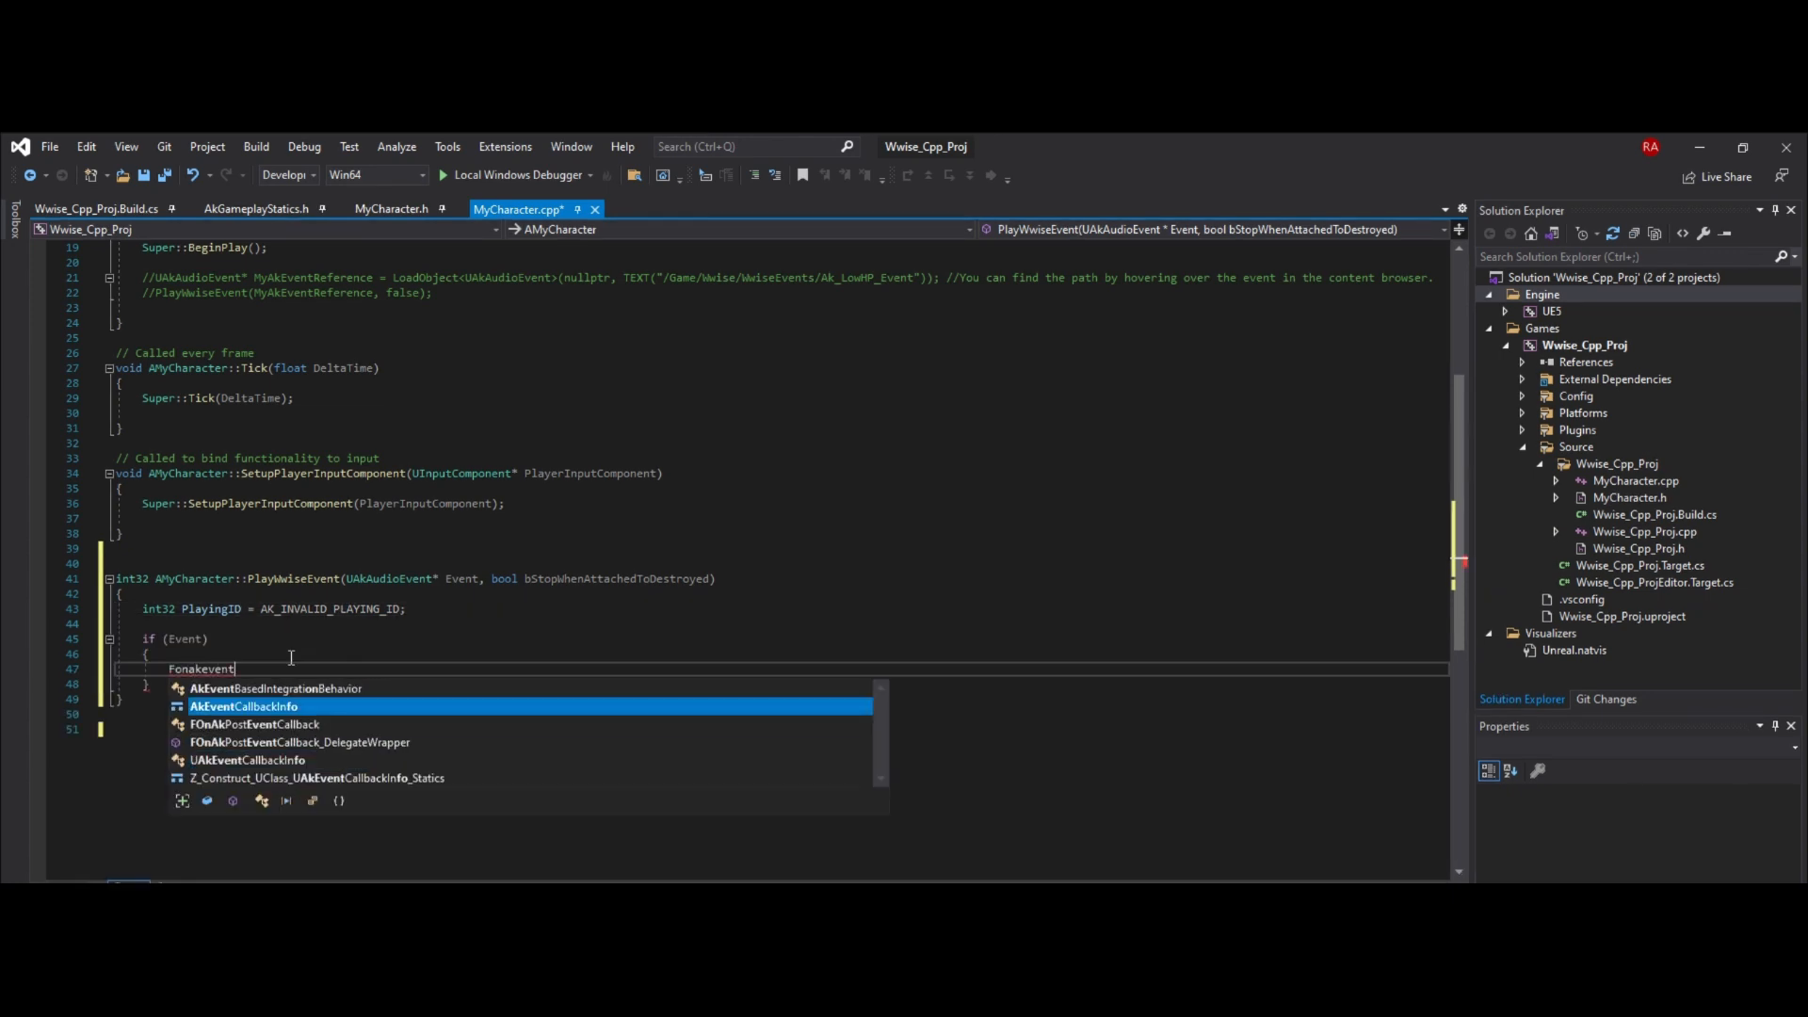
{"action": "key", "text": "Tab"}
{"action": "type", "text": "nullCall"}
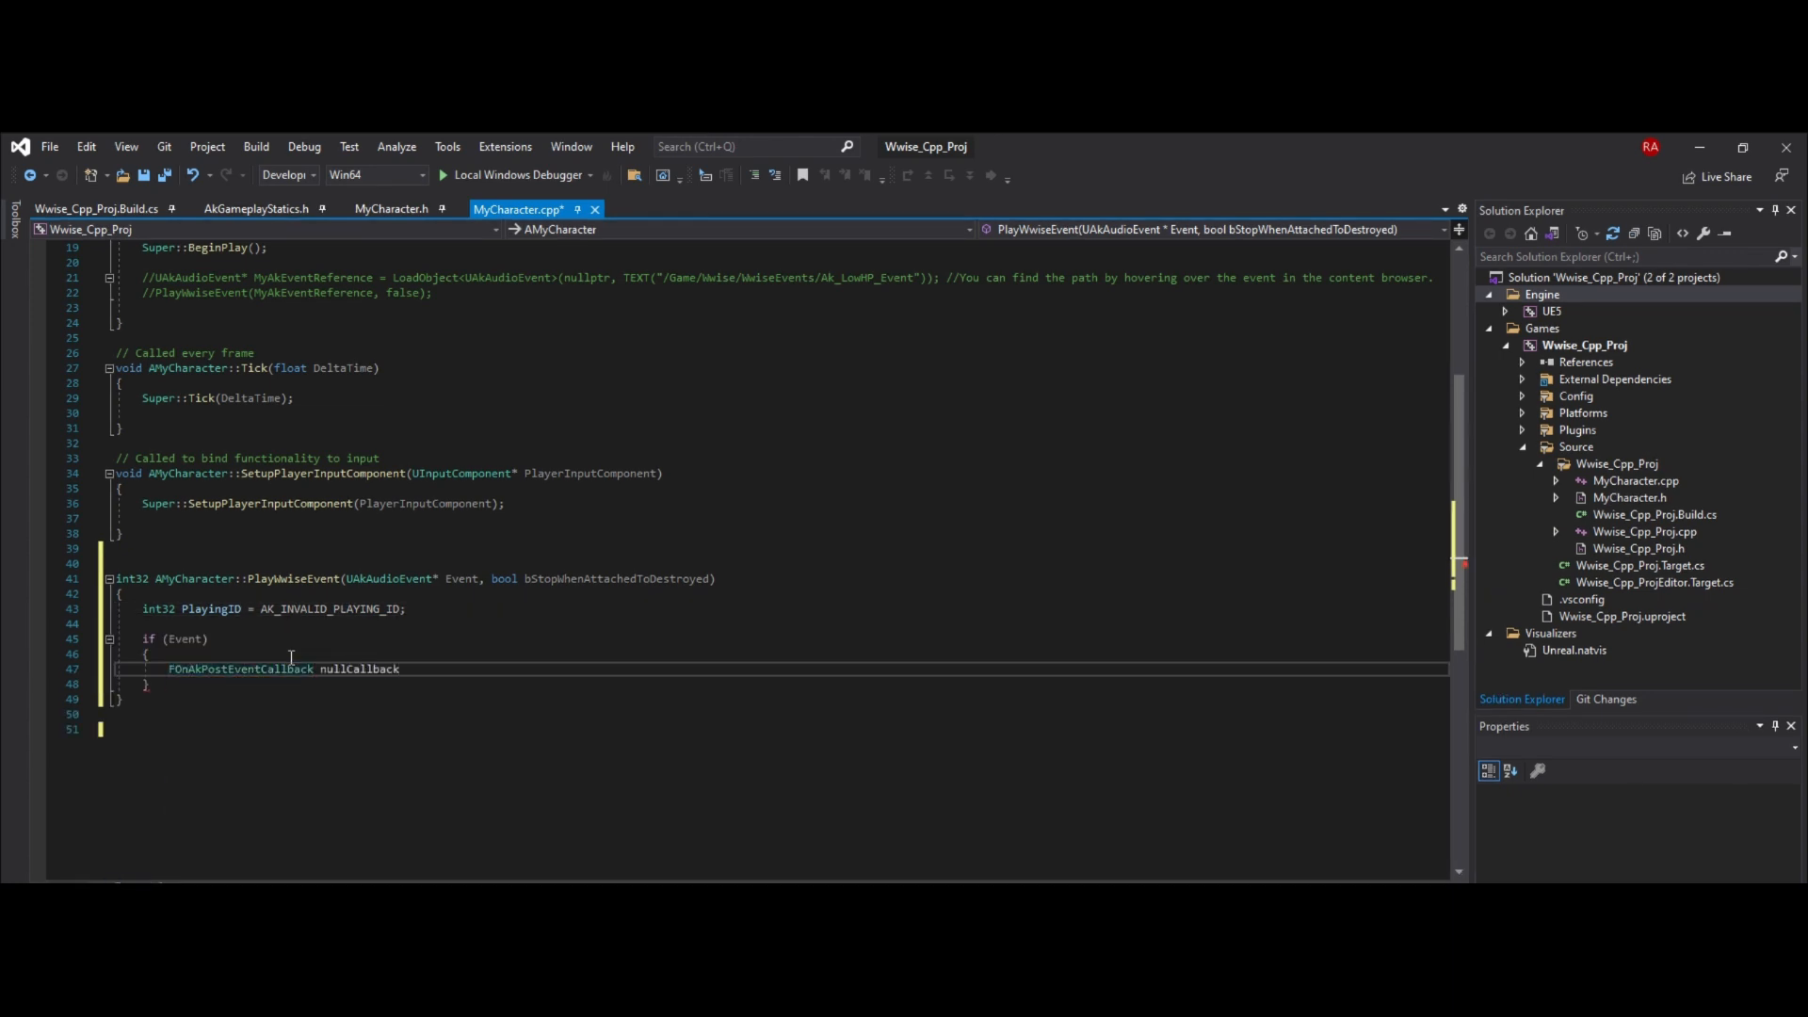
{"action": "type", "text": "back;"}
{"action": "key", "text": "Return"}
{"action": "type", "text": "PlayingId"}
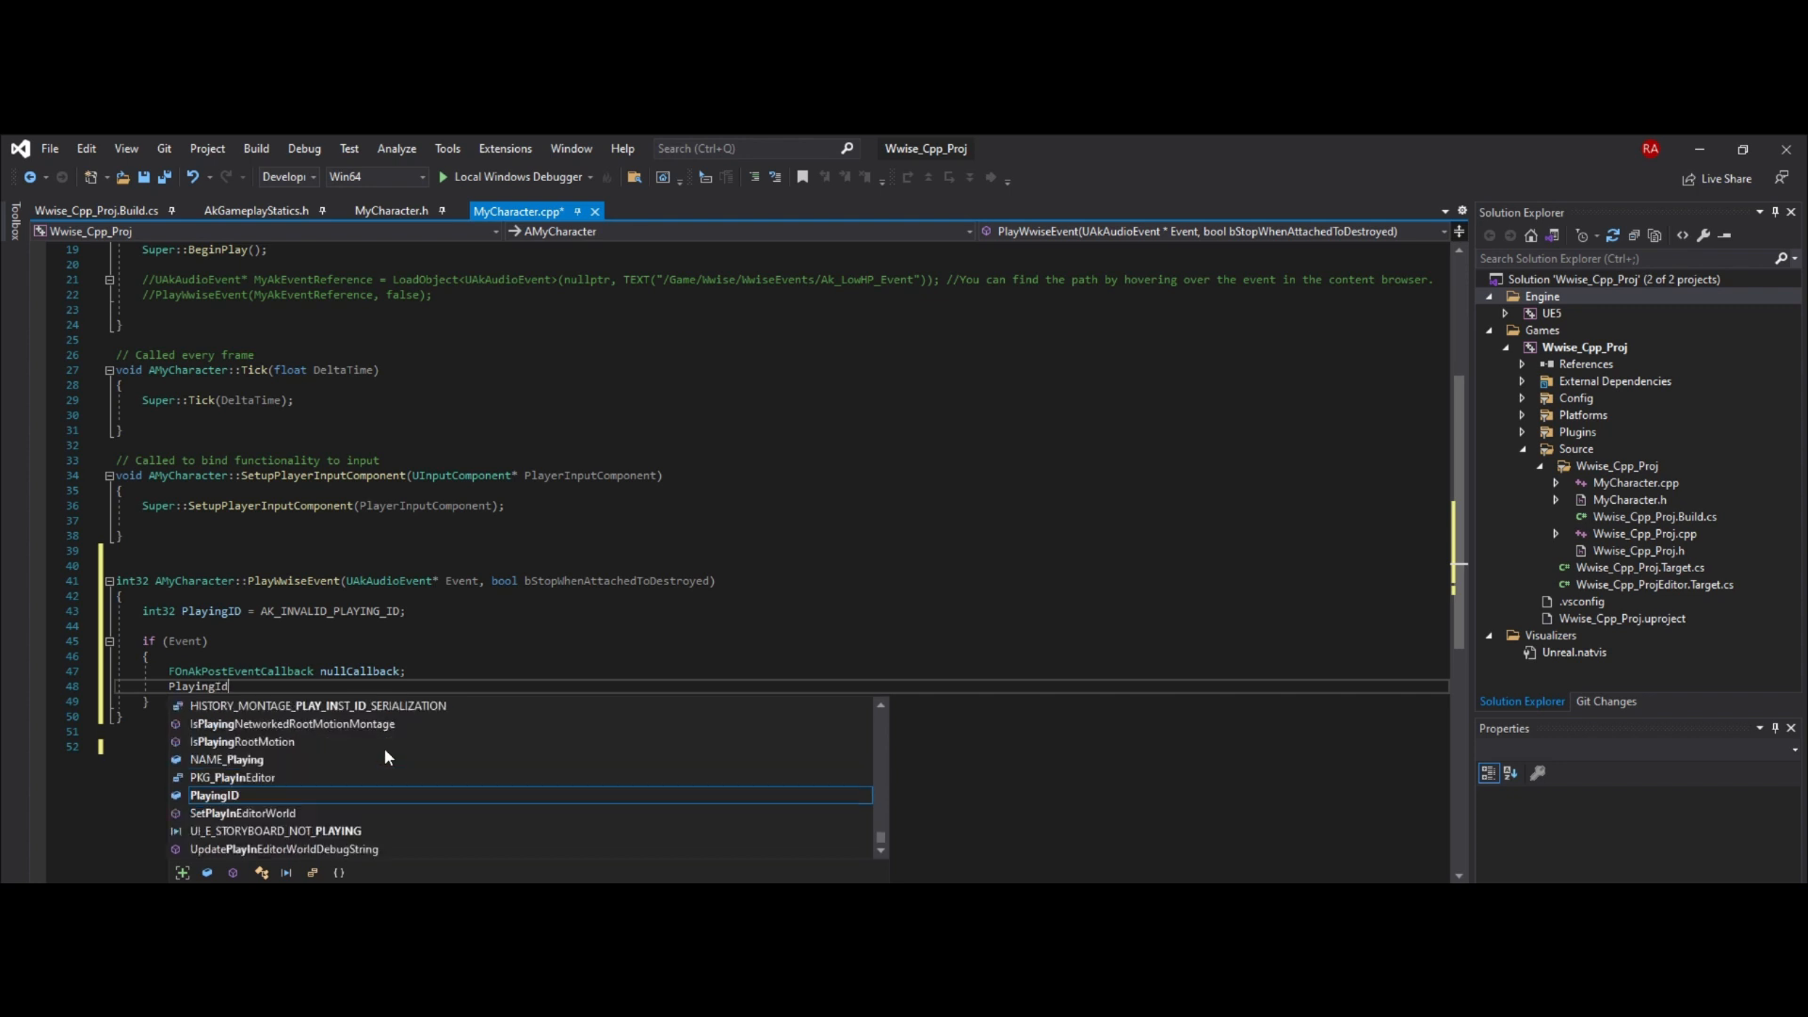
Assign PlayingID from UAkGameplayStatics::PostEvent(Event, this, int32, nullCallback, bStopWhenAttachedToDestroyed)
{"action": "key", "text": "Tab"}
{"action": "type", "text": "= UAkGame"}
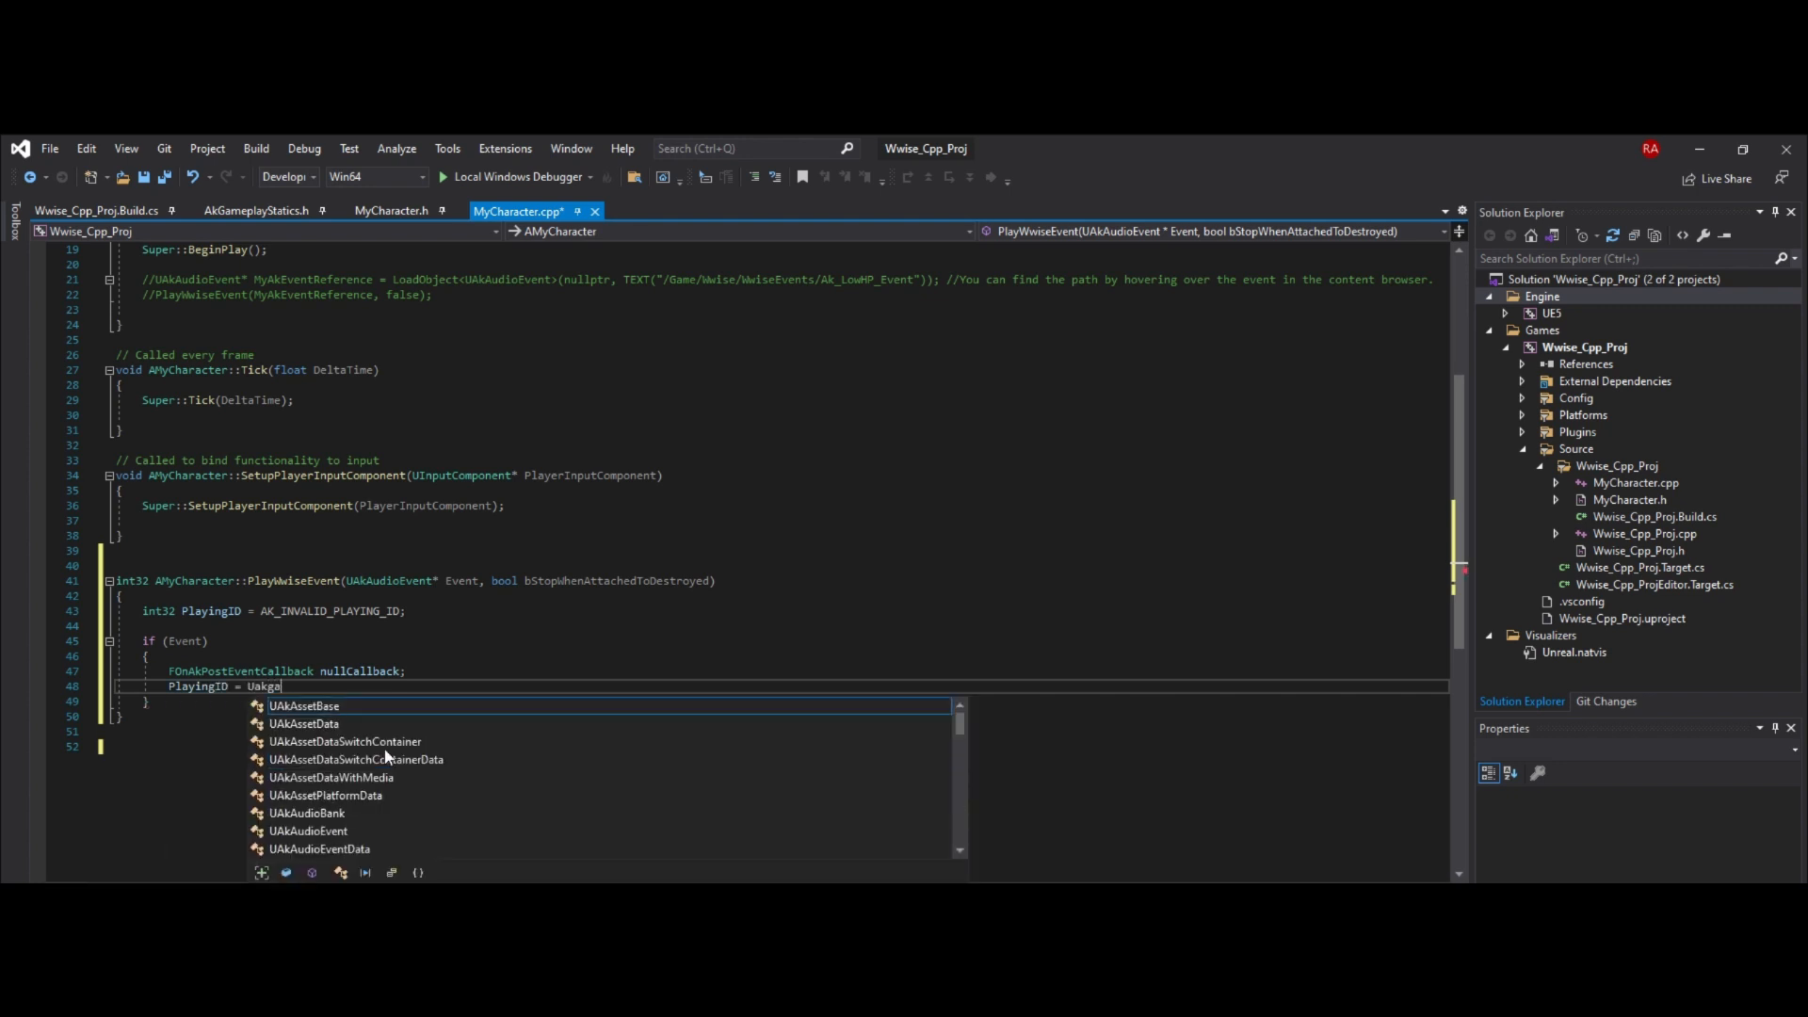
{"action": "type", "text": "plays"}
{"action": "key", "text": "Tab"}
{"action": "type", "text": "::Post"}
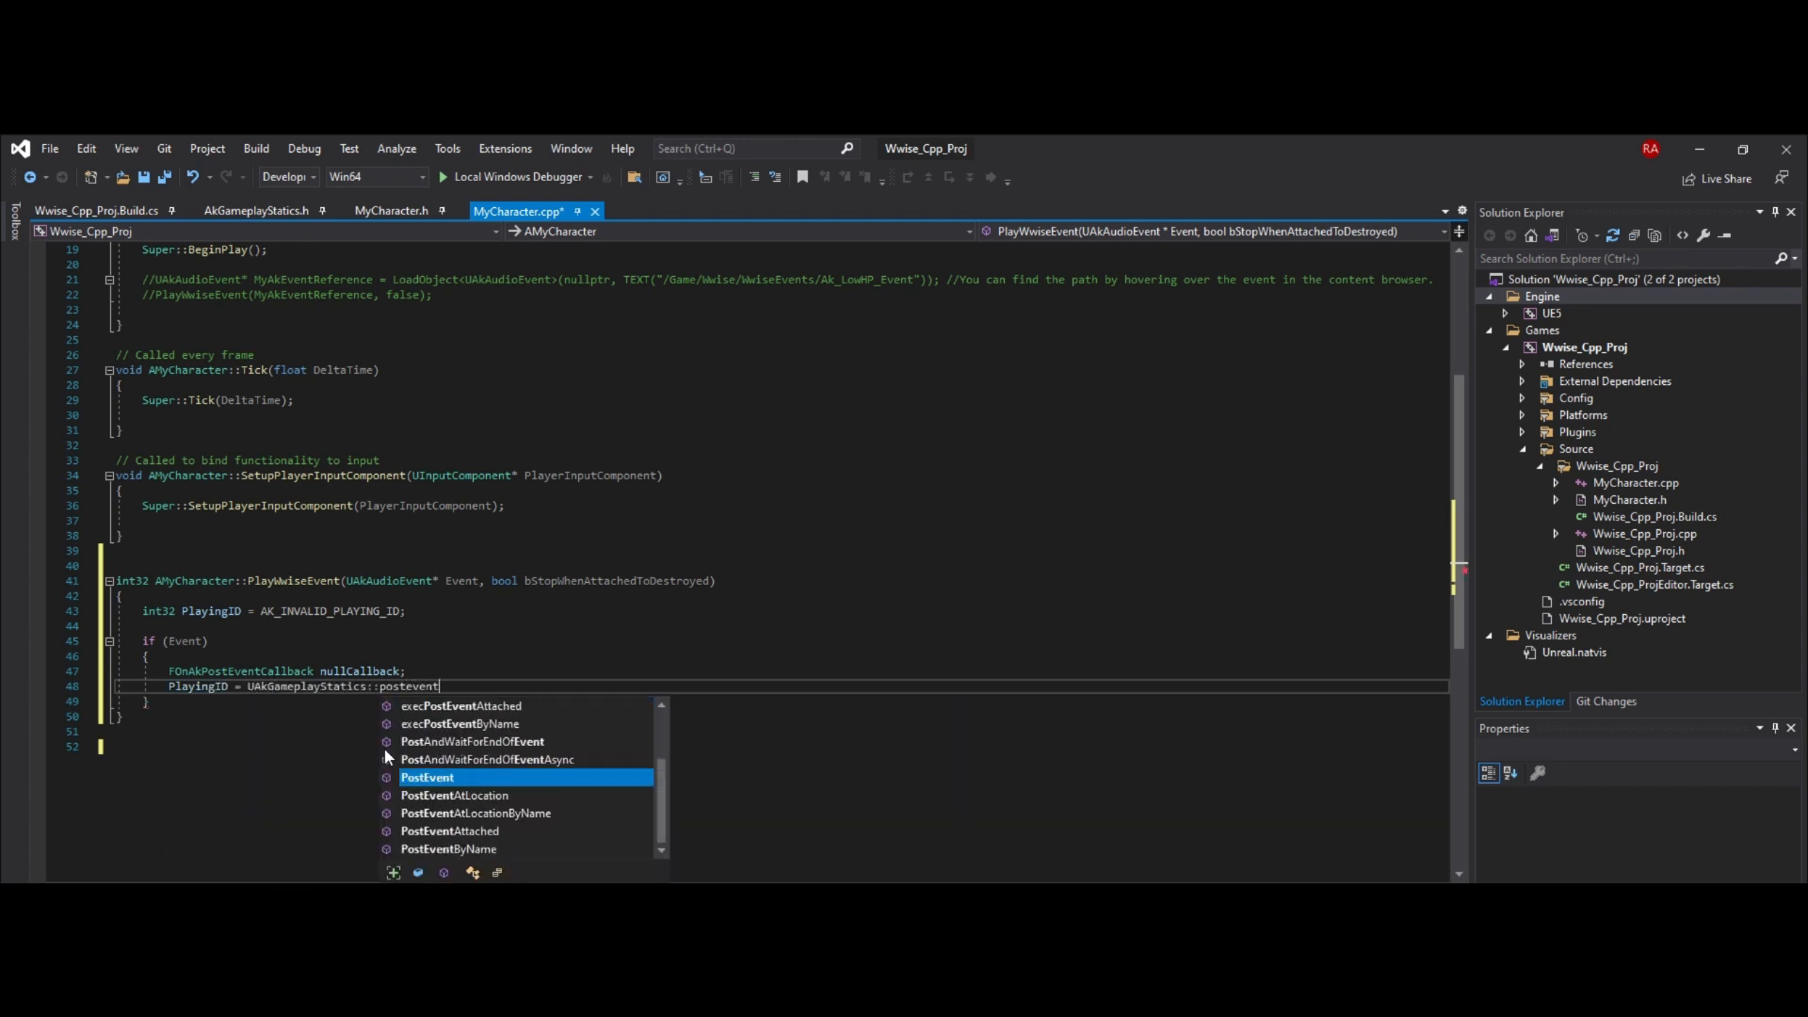
{"action": "key", "text": "Tab"}
{"action": "type", "text": "("}
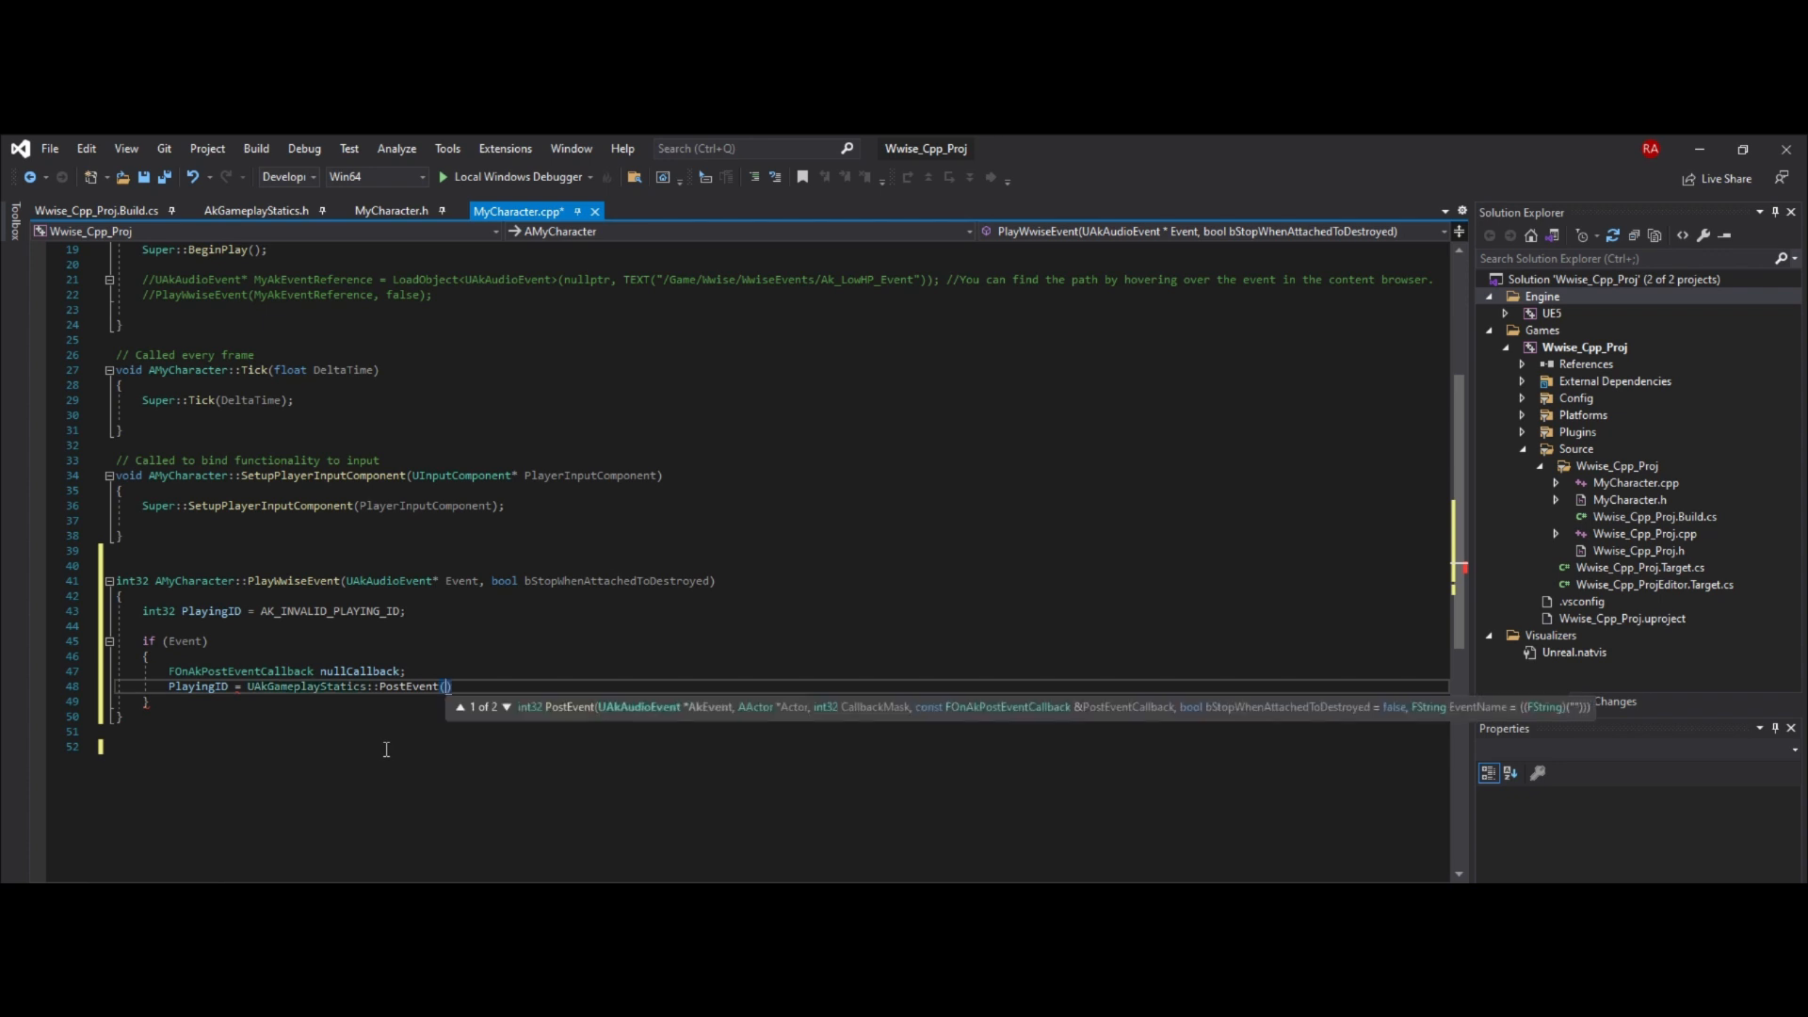
{"action": "type", "text": "event"}
{"action": "key", "text": "Tab"}
{"action": "type", "text": ", "}
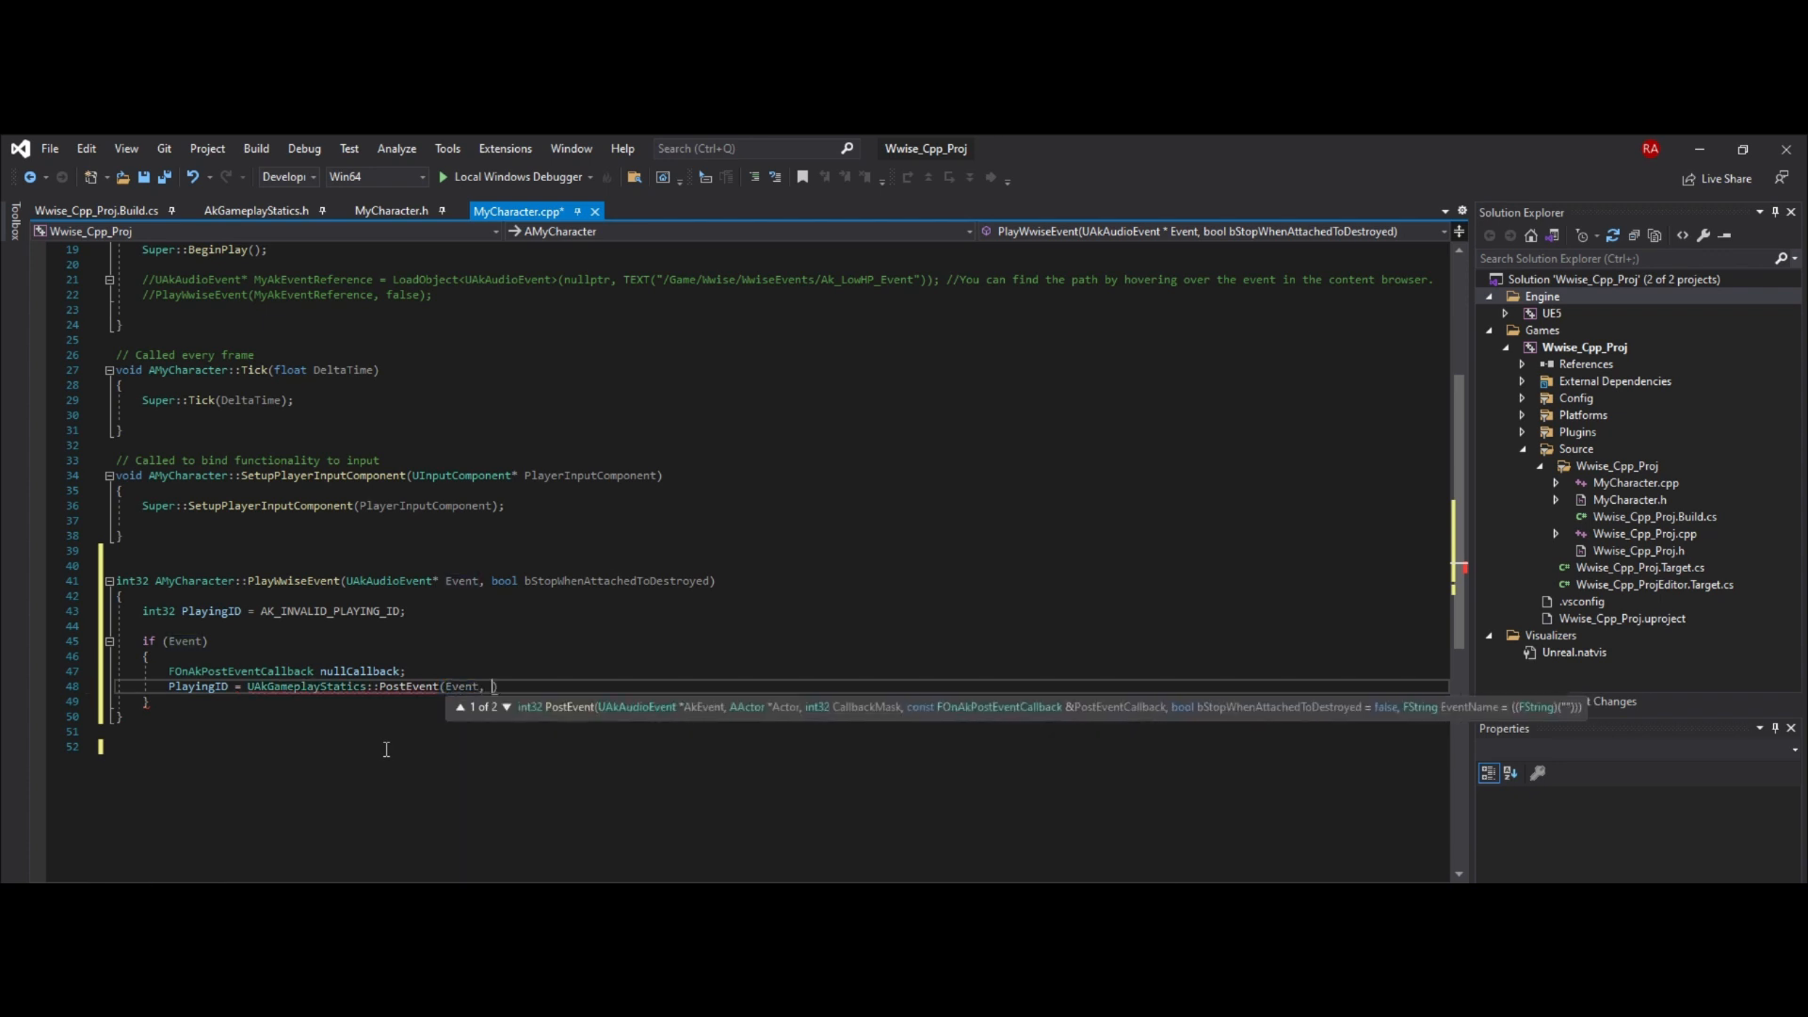
{"action": "type", "text": "this"}
{"action": "key", "text": "Tab"}
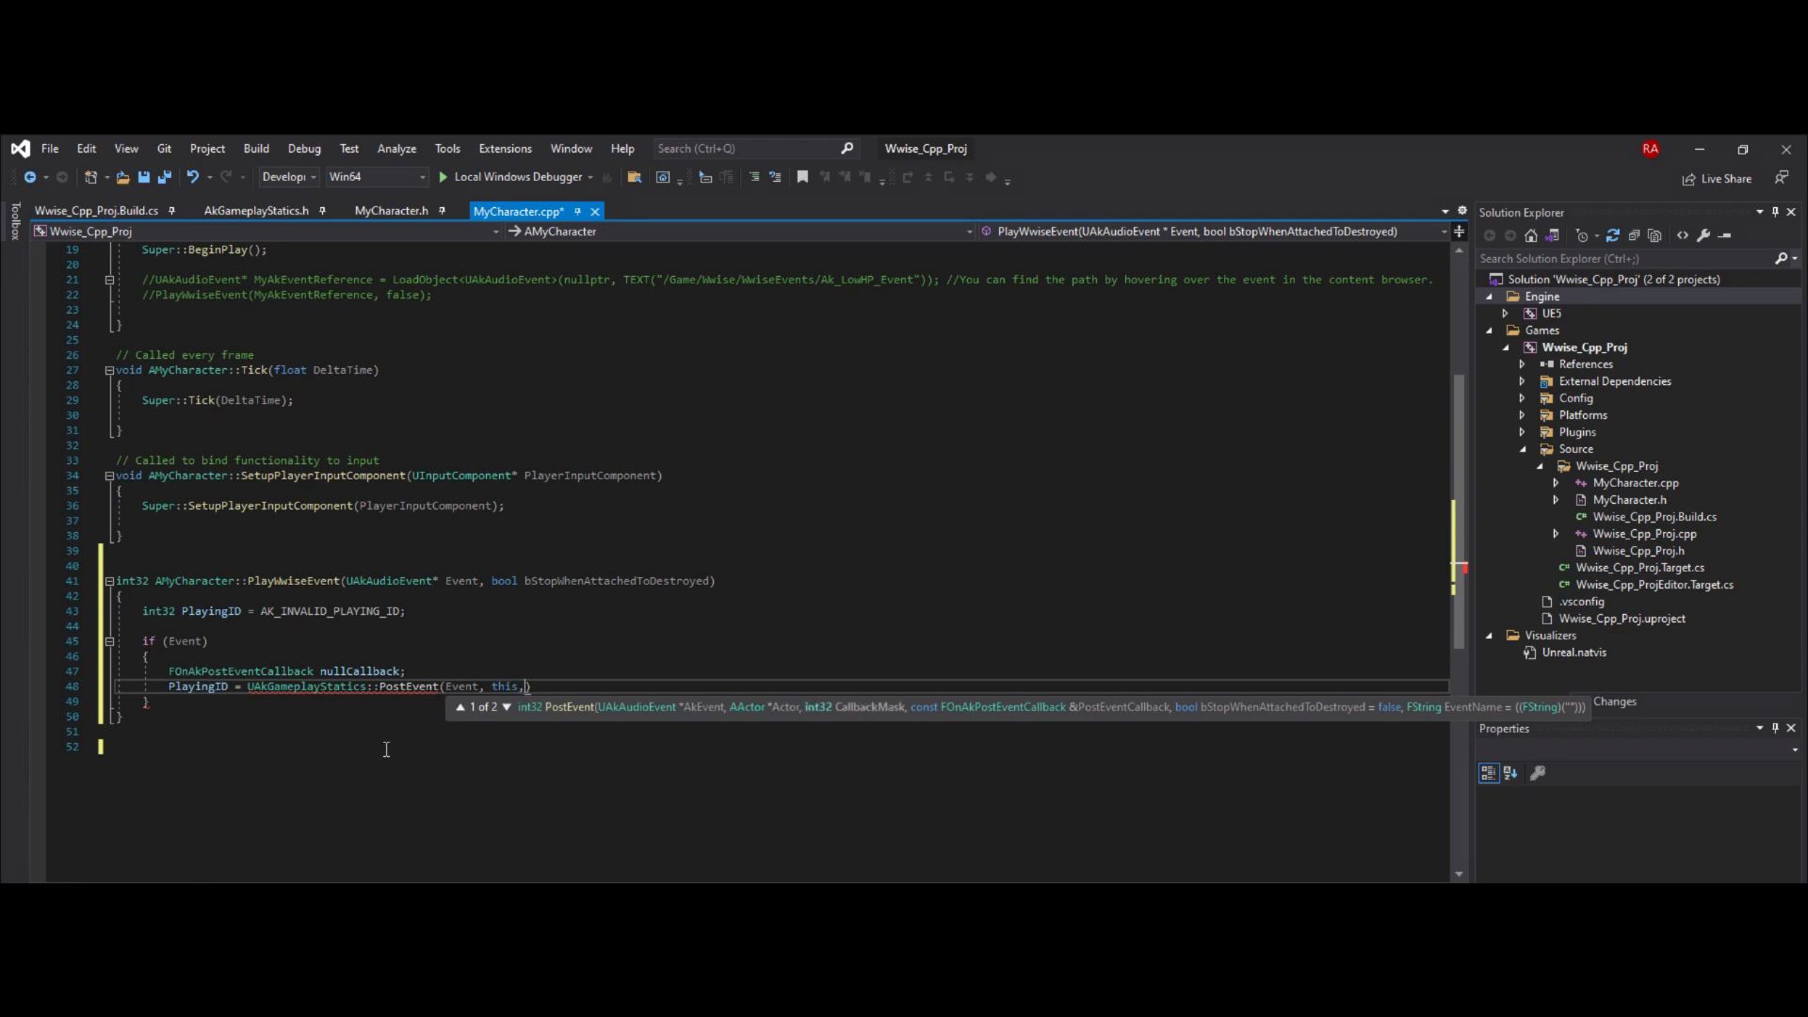
{"action": "type", "text": ", int"}
{"action": "key", "text": "Tab"}
{"action": "type", "text": "(0)"}
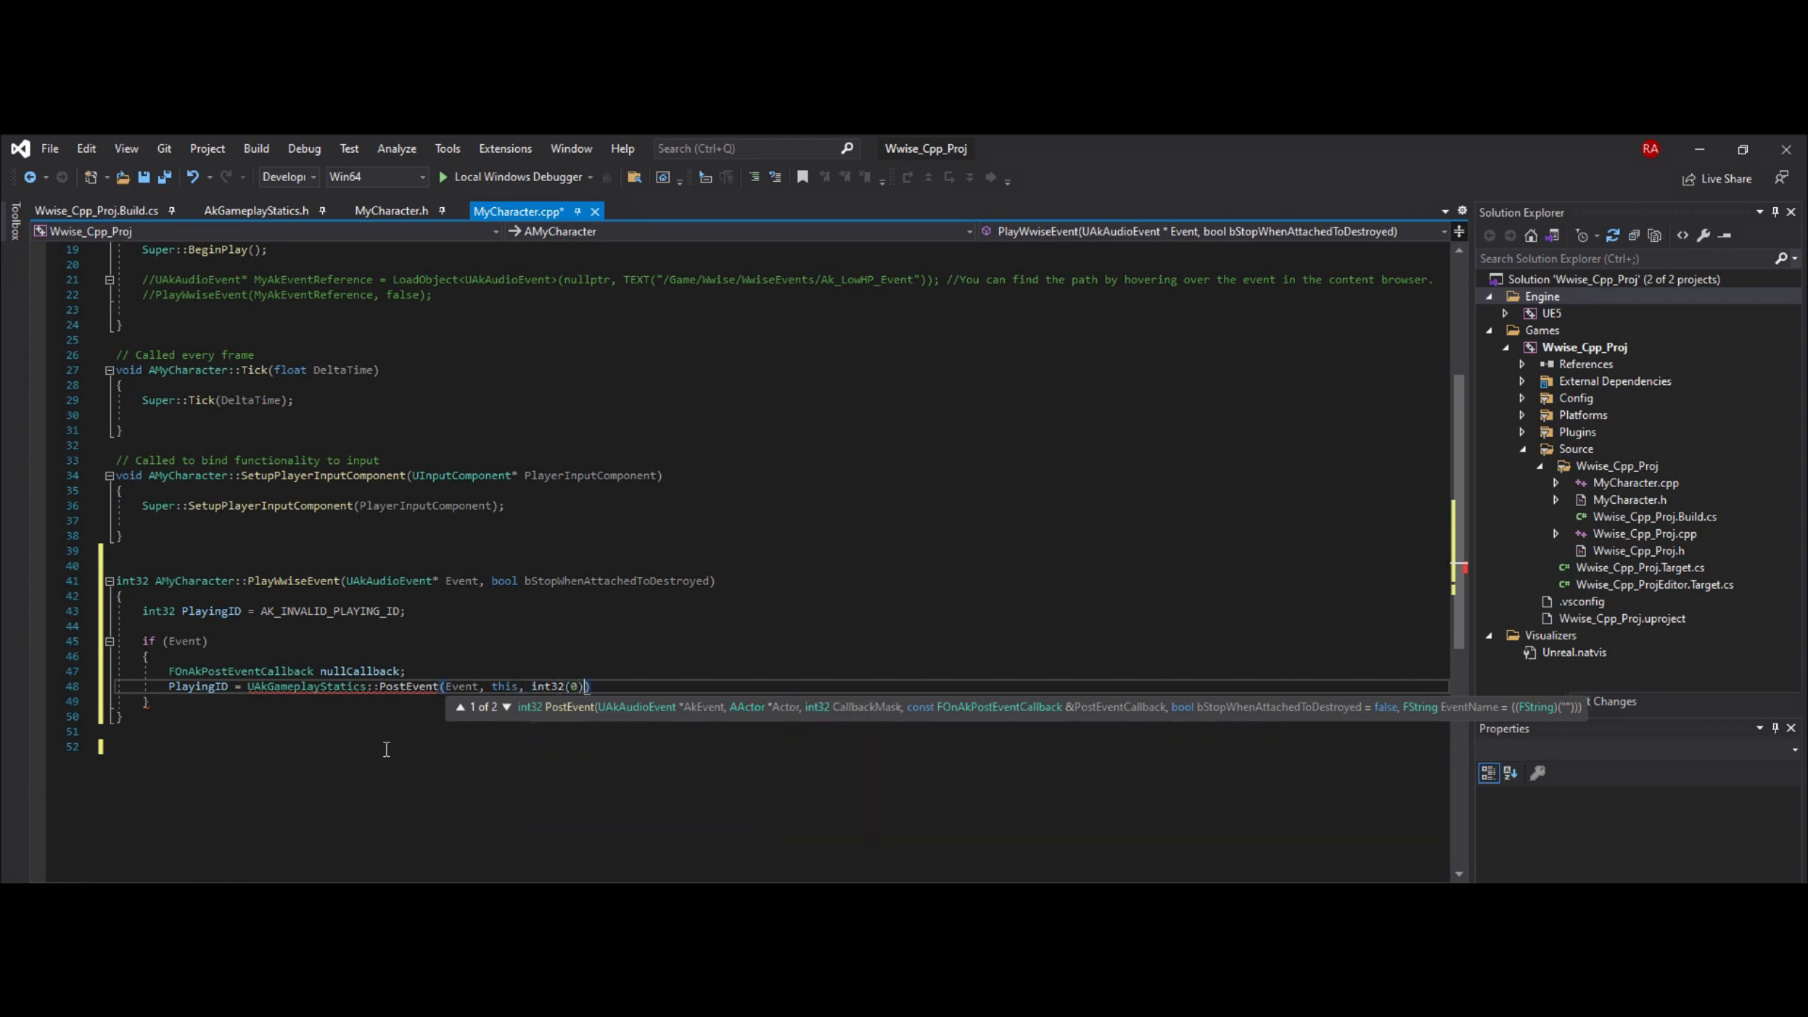
{"action": "type", "text": ", n"}
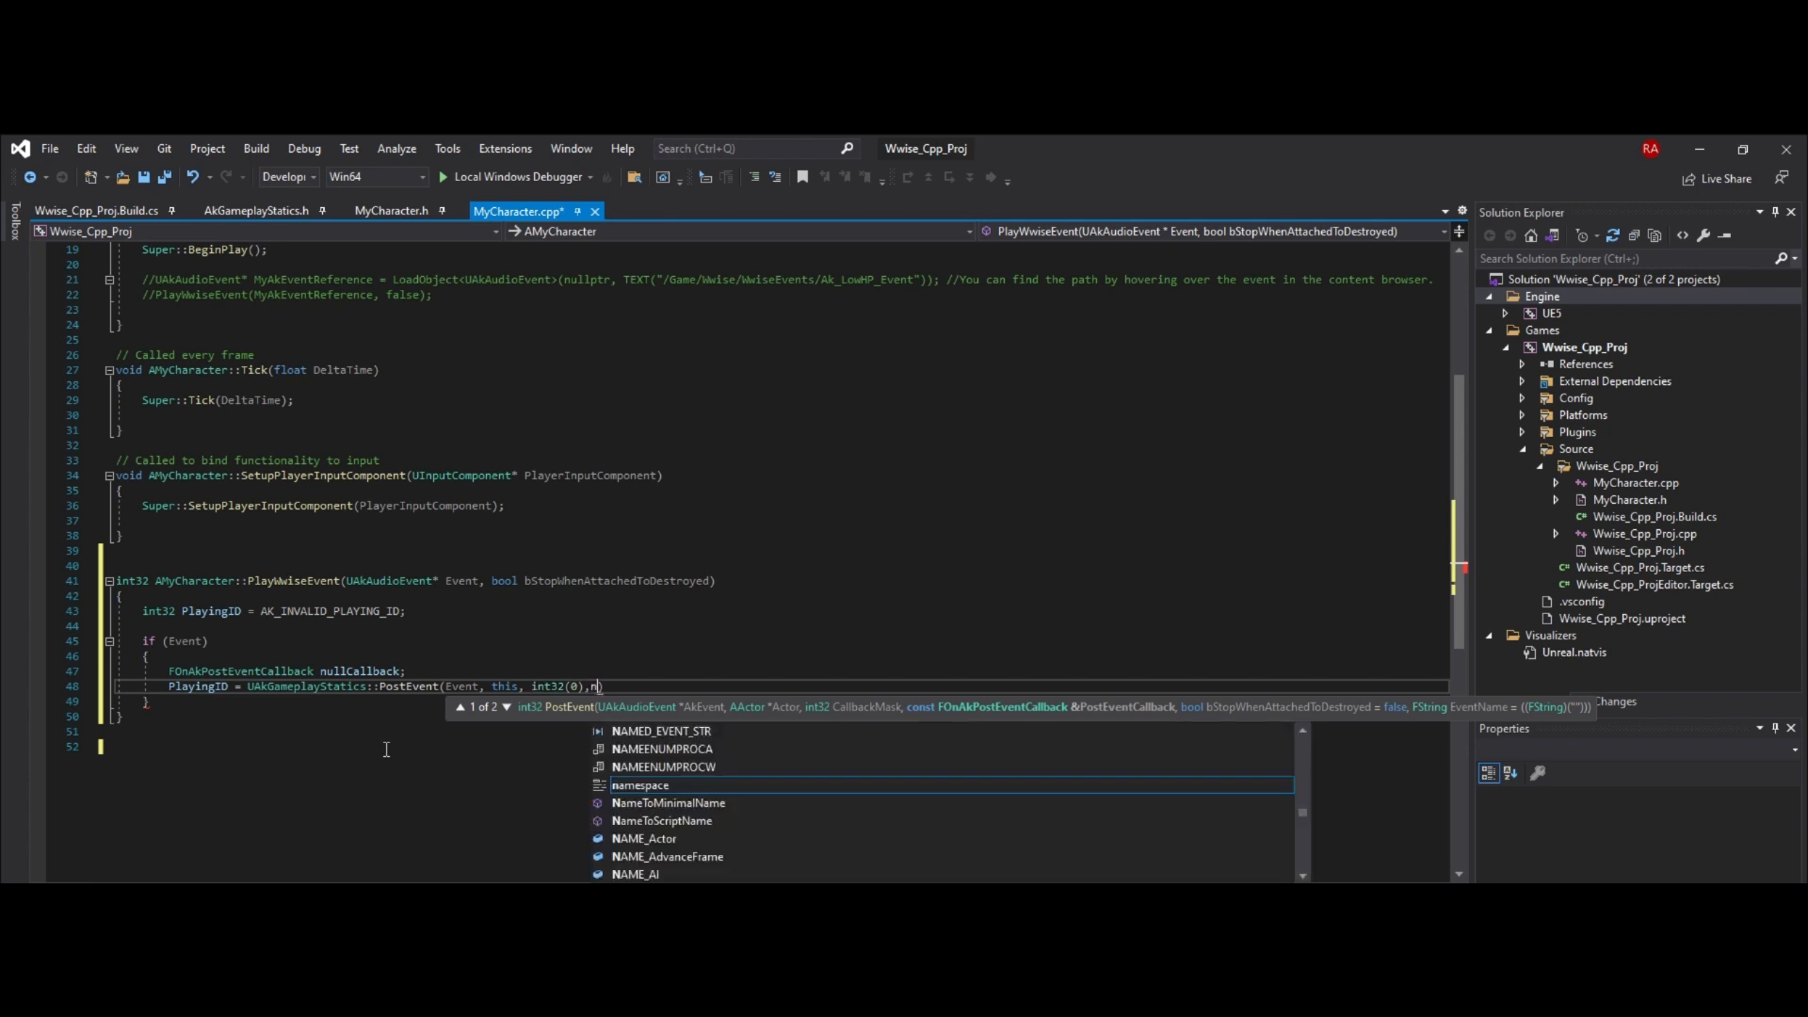
{"action": "type", "text": "ullca"}
{"action": "key", "text": "Tab"}
{"action": "type", "text": ", bSto"}
{"action": "key", "text": "Tab"}
{"action": "type", "text": ");"}
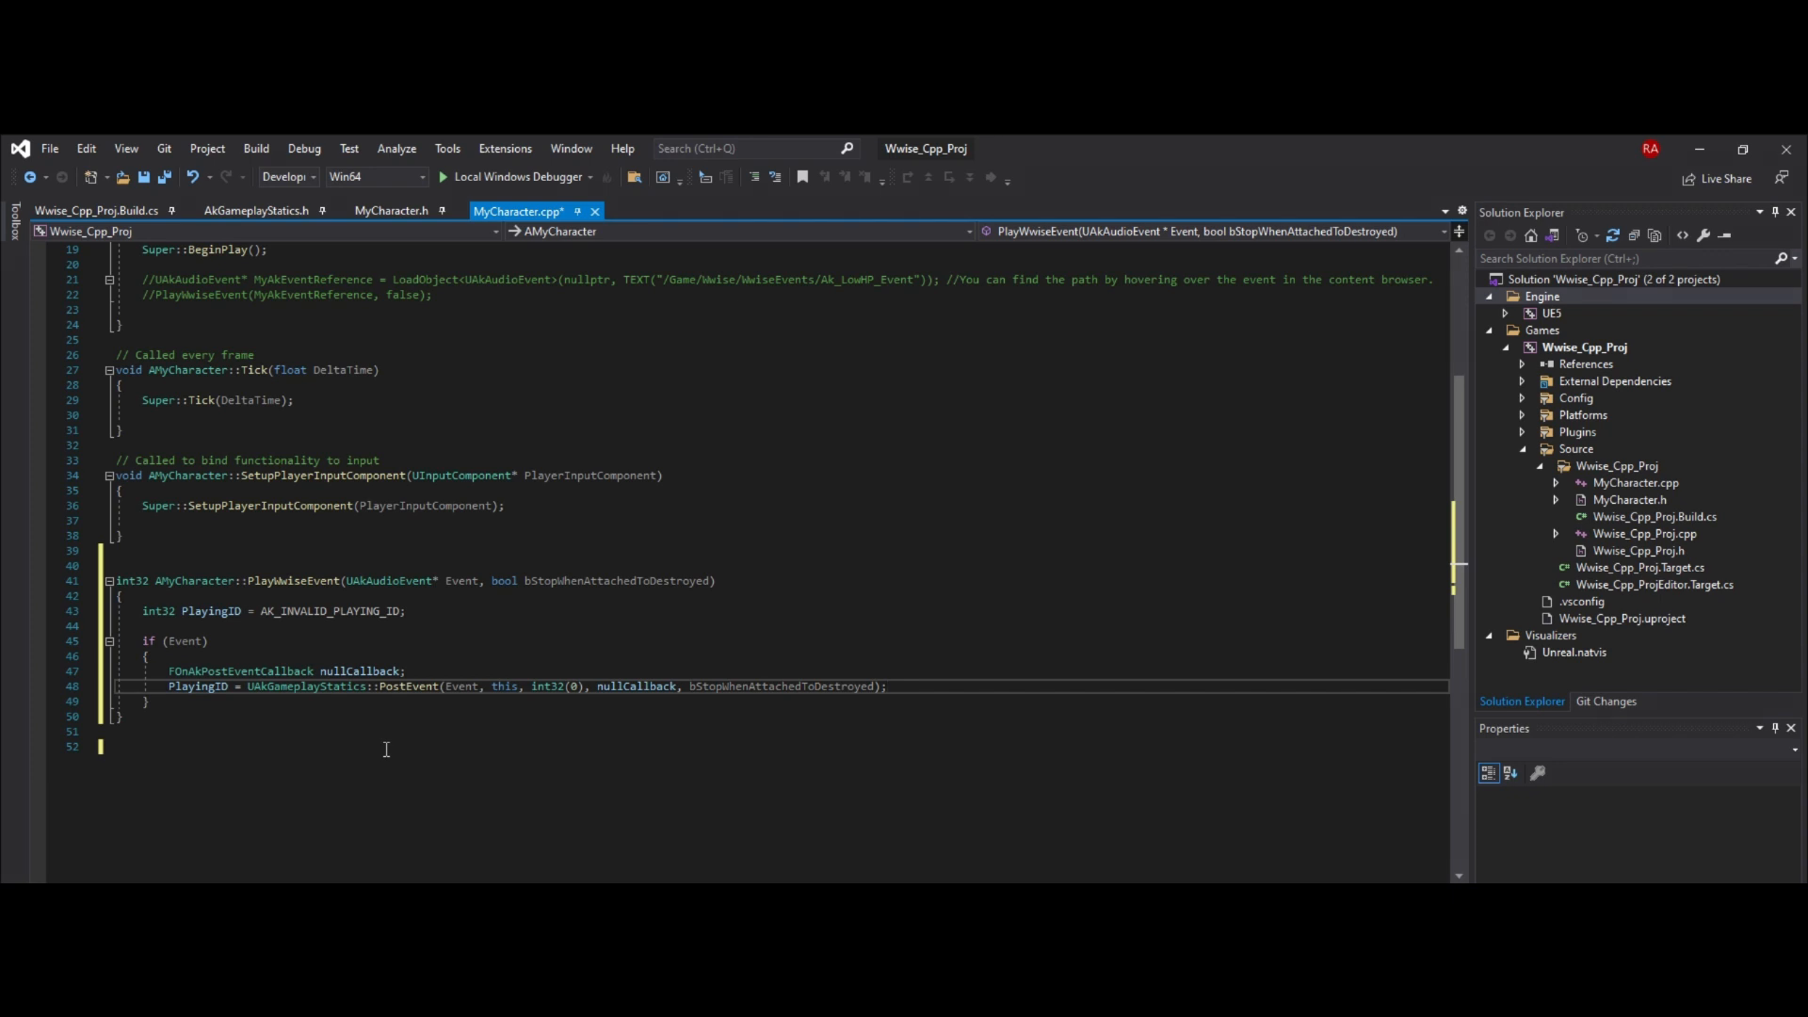
{"action": "type", "text": "else"}
Add the else branch logging a UE_LOG error and return PlayingID to close PlayWwiseEvent
{"action": "key", "text": "Return"}
{"action": "type", "text": "{"}
{"action": "key", "text": "Return"}
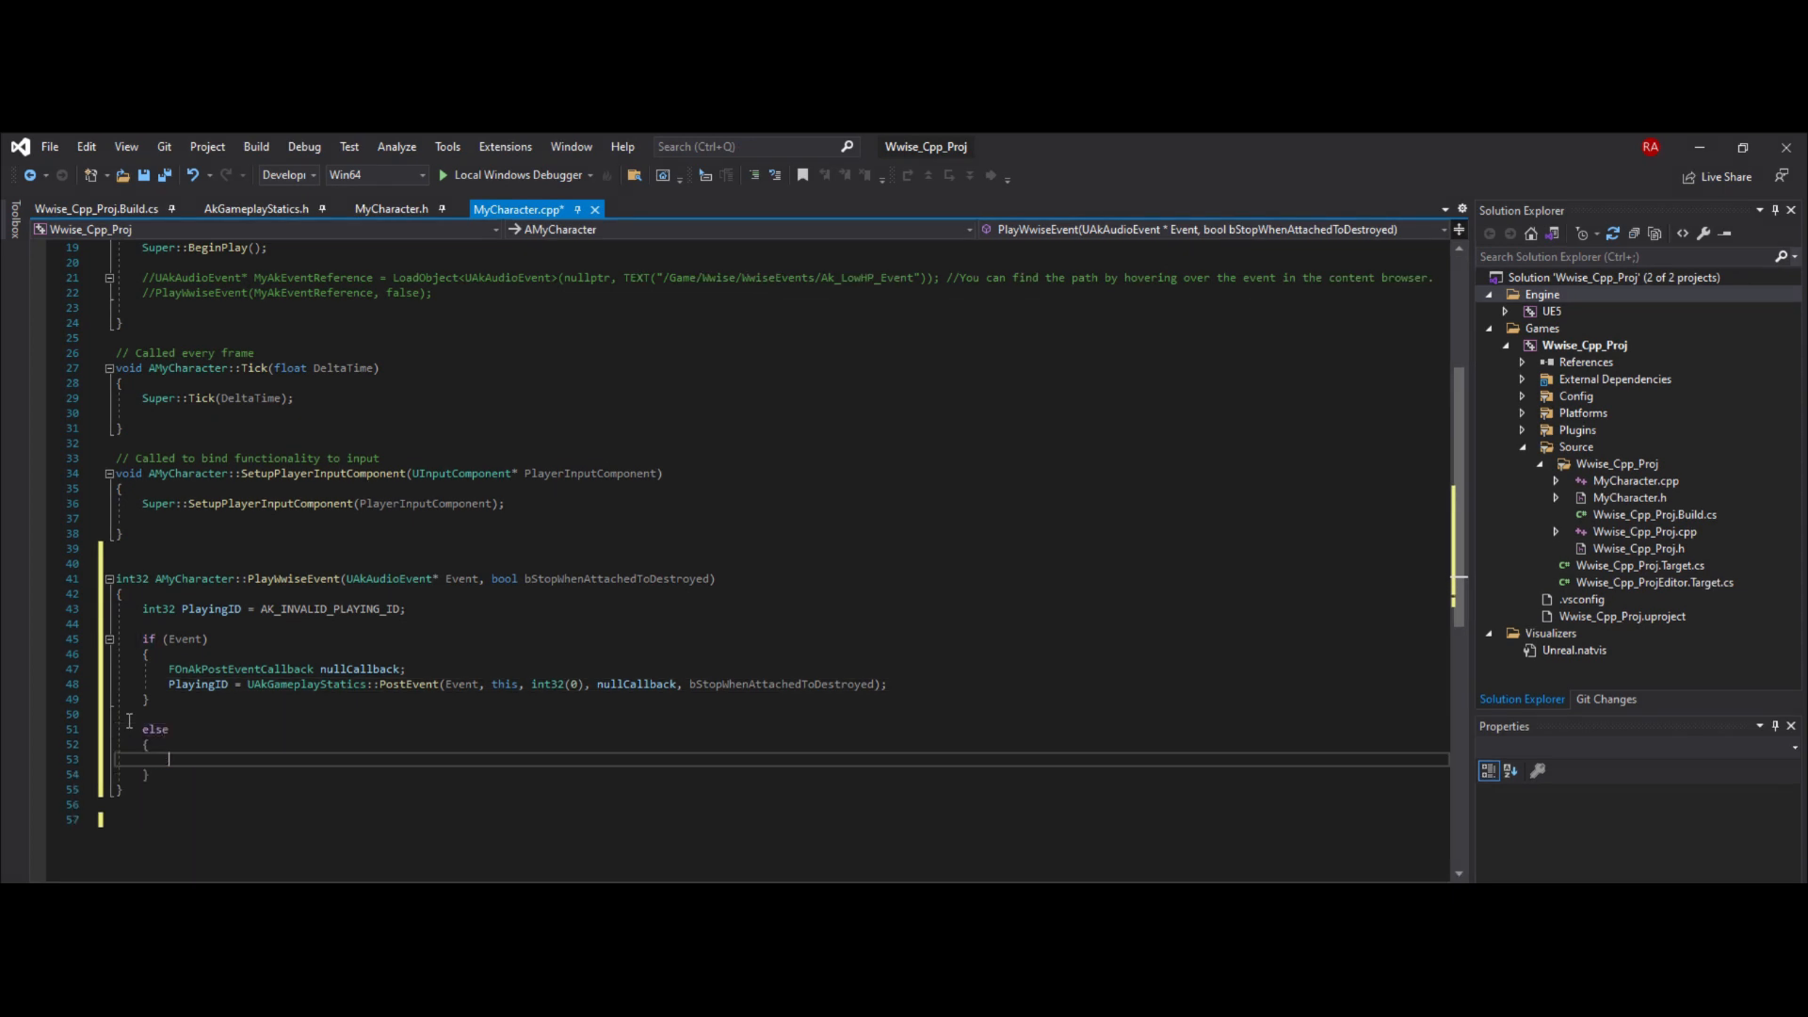
{"action": "type", "text": "UE_LOG(LogTemp, Error, TEXT(\"Wwise Event reference on AMyCharacter 'PlayWwiseEvent' is invalid\"));"}
{"action": "key", "text": "Down"}
{"action": "key", "text": "Down"}
{"action": "key", "text": "Return"}
{"action": "type", "text": "return"}
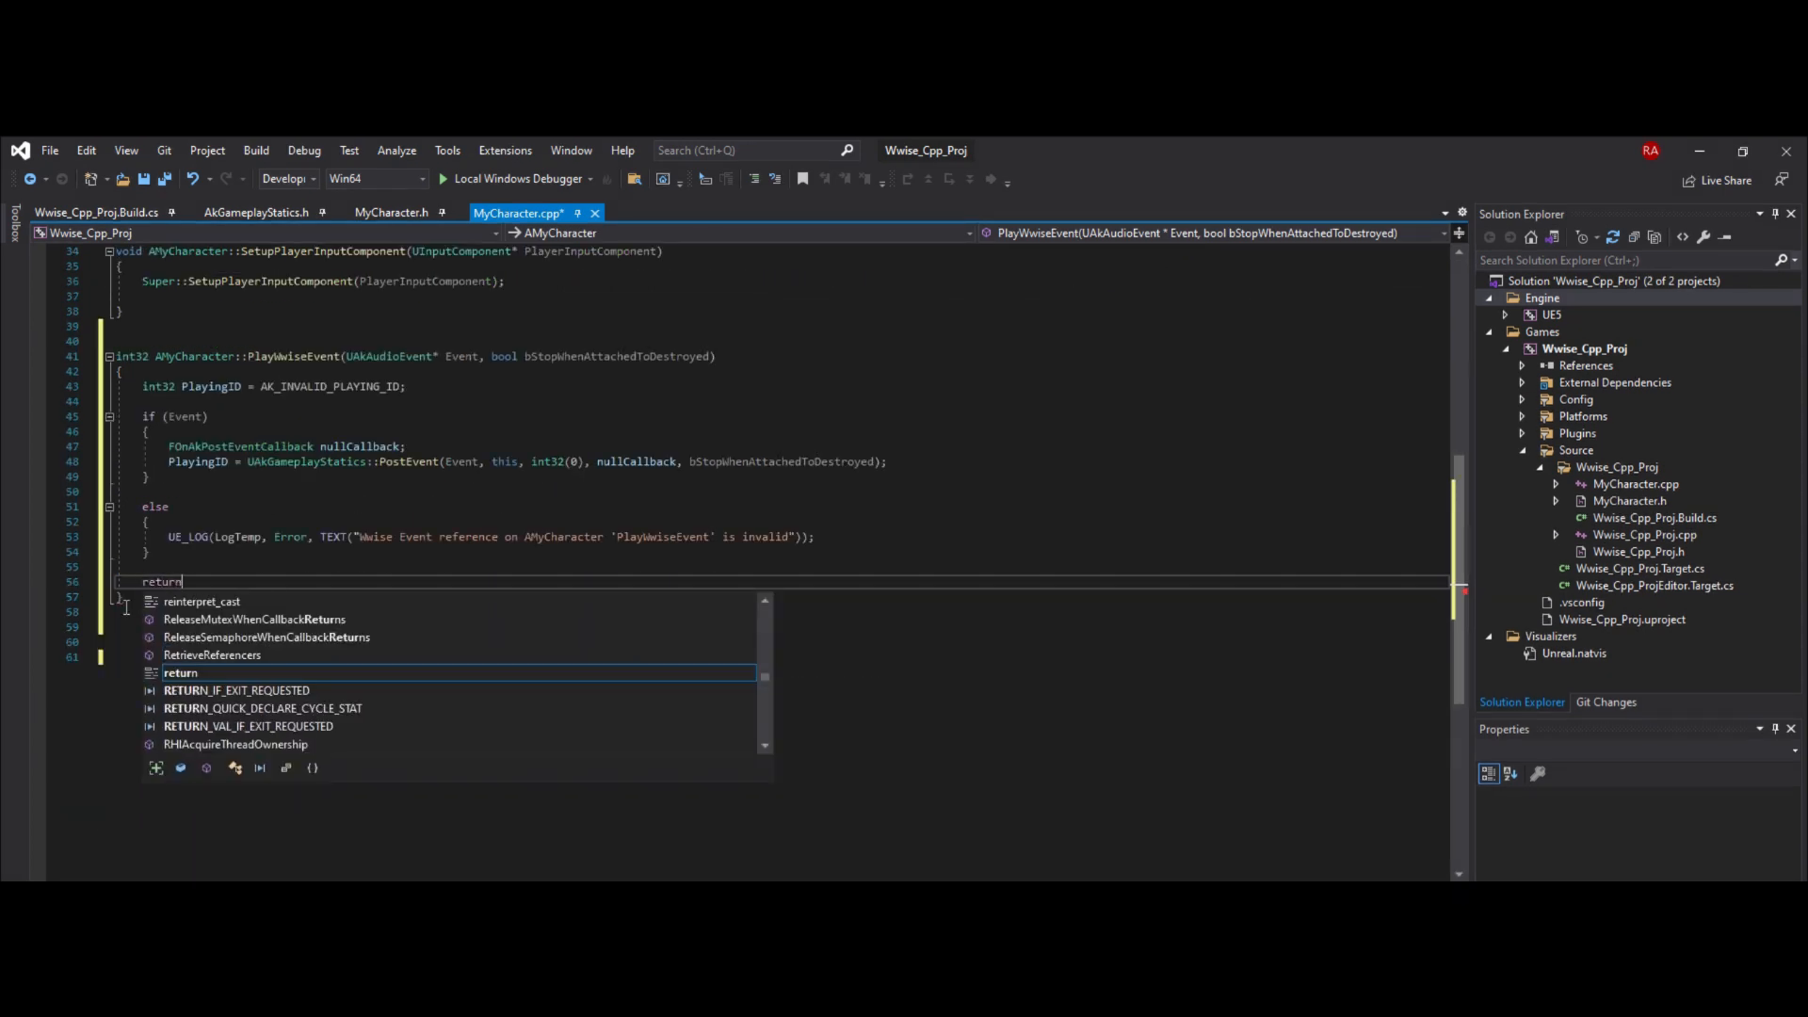
{"action": "type", "text": " PlayingID"}
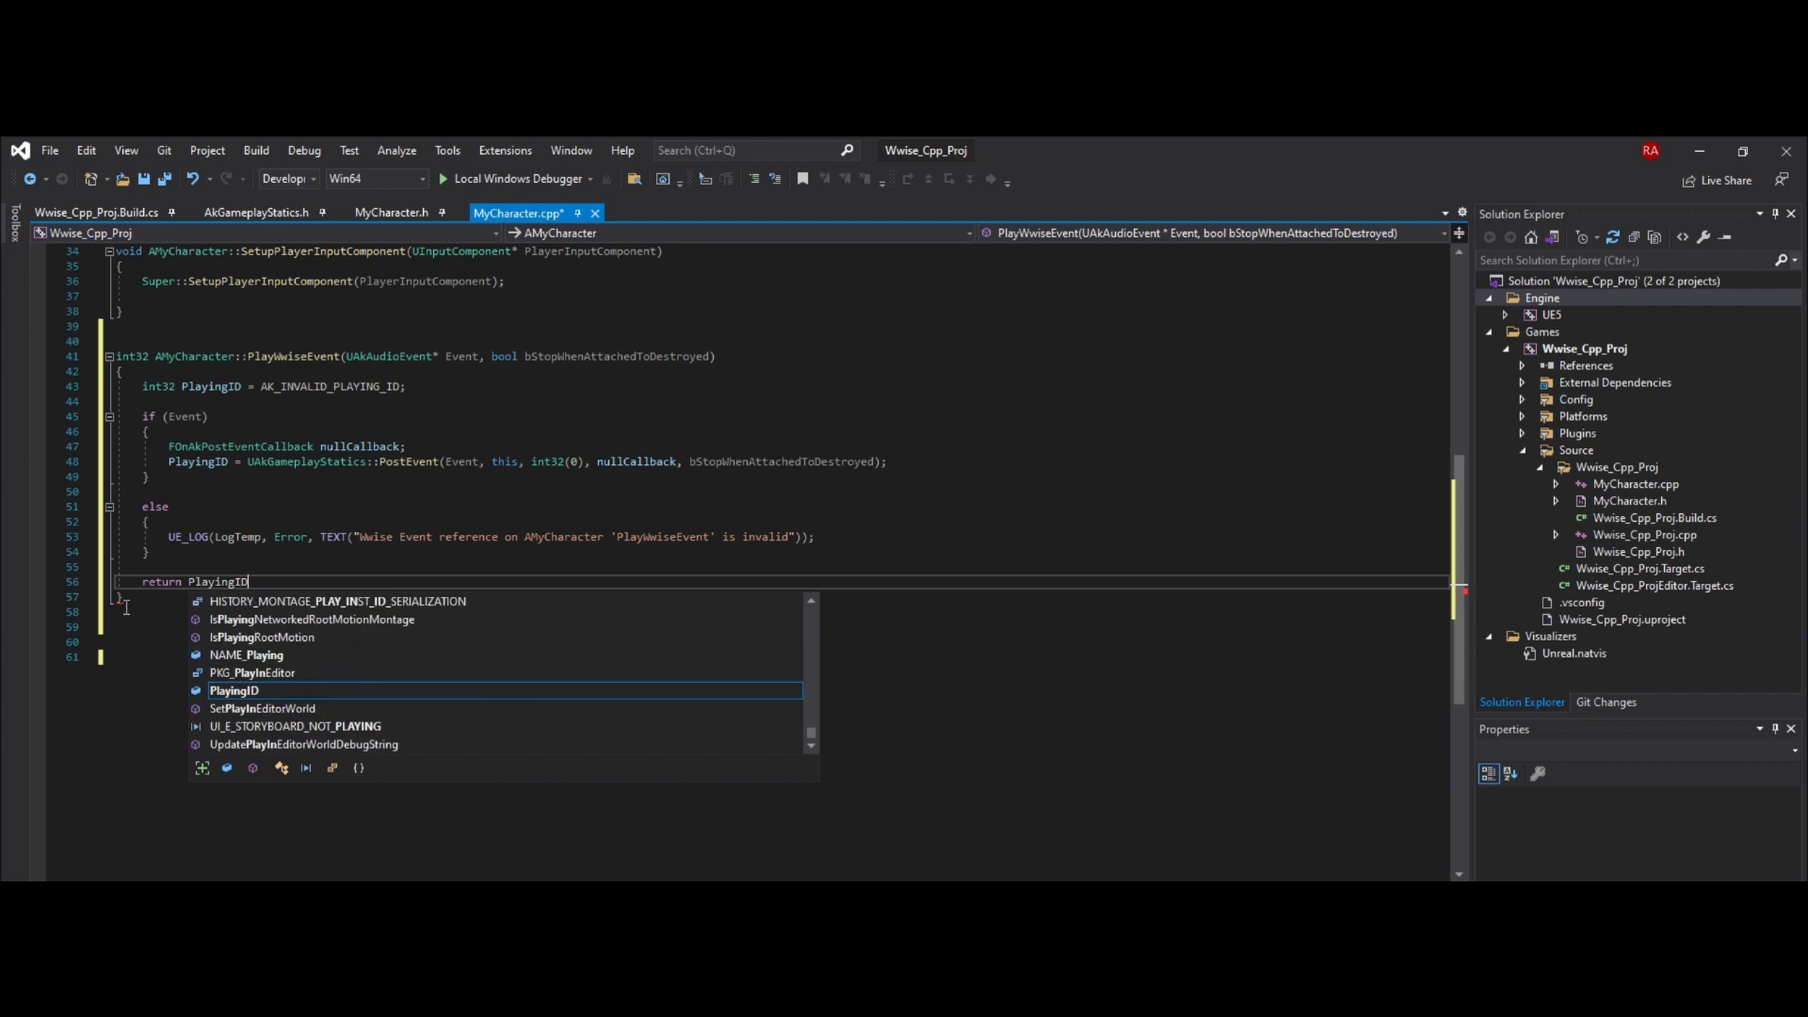
{"action": "type", "text": ";"}
{"action": "key", "text": "Down"}
{"action": "key", "text": "Down"}
{"action": "key", "text": "Return"}
{"action": "type", "text": "int32 AMyCharacter::"}
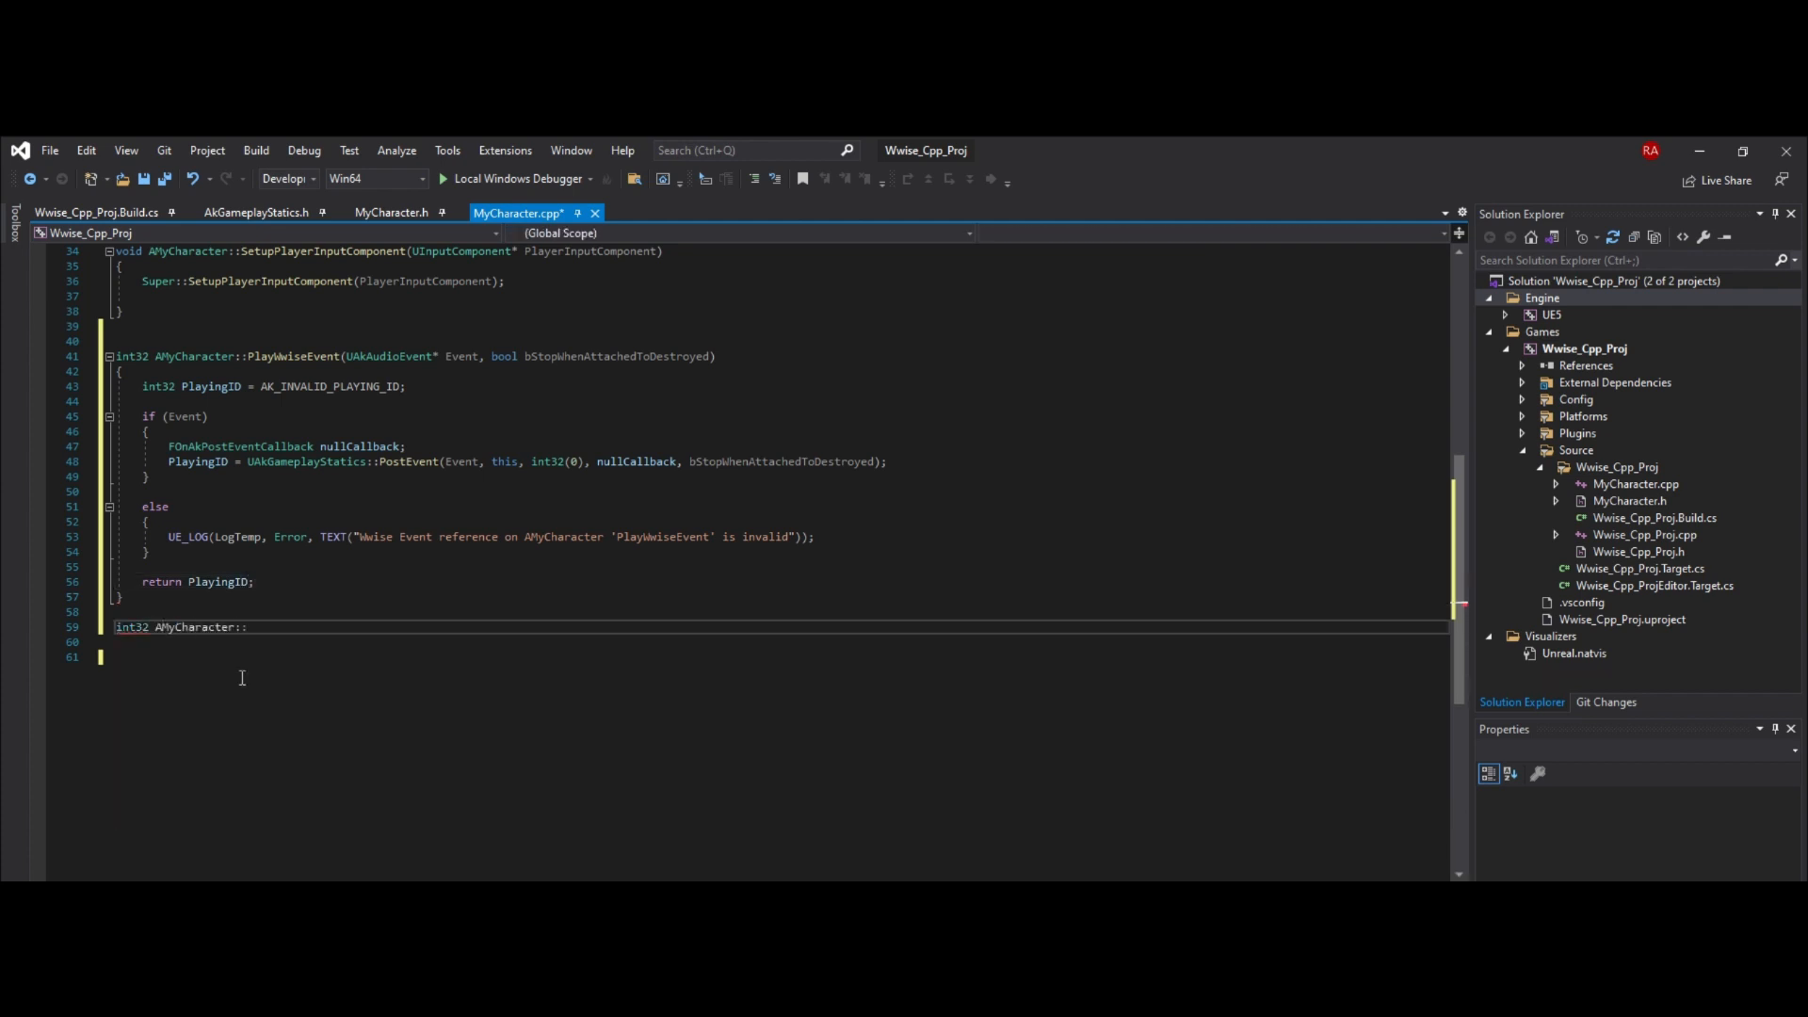
{"action": "type", "text": "StopWwiseEvent(int32 EventID), int32"}
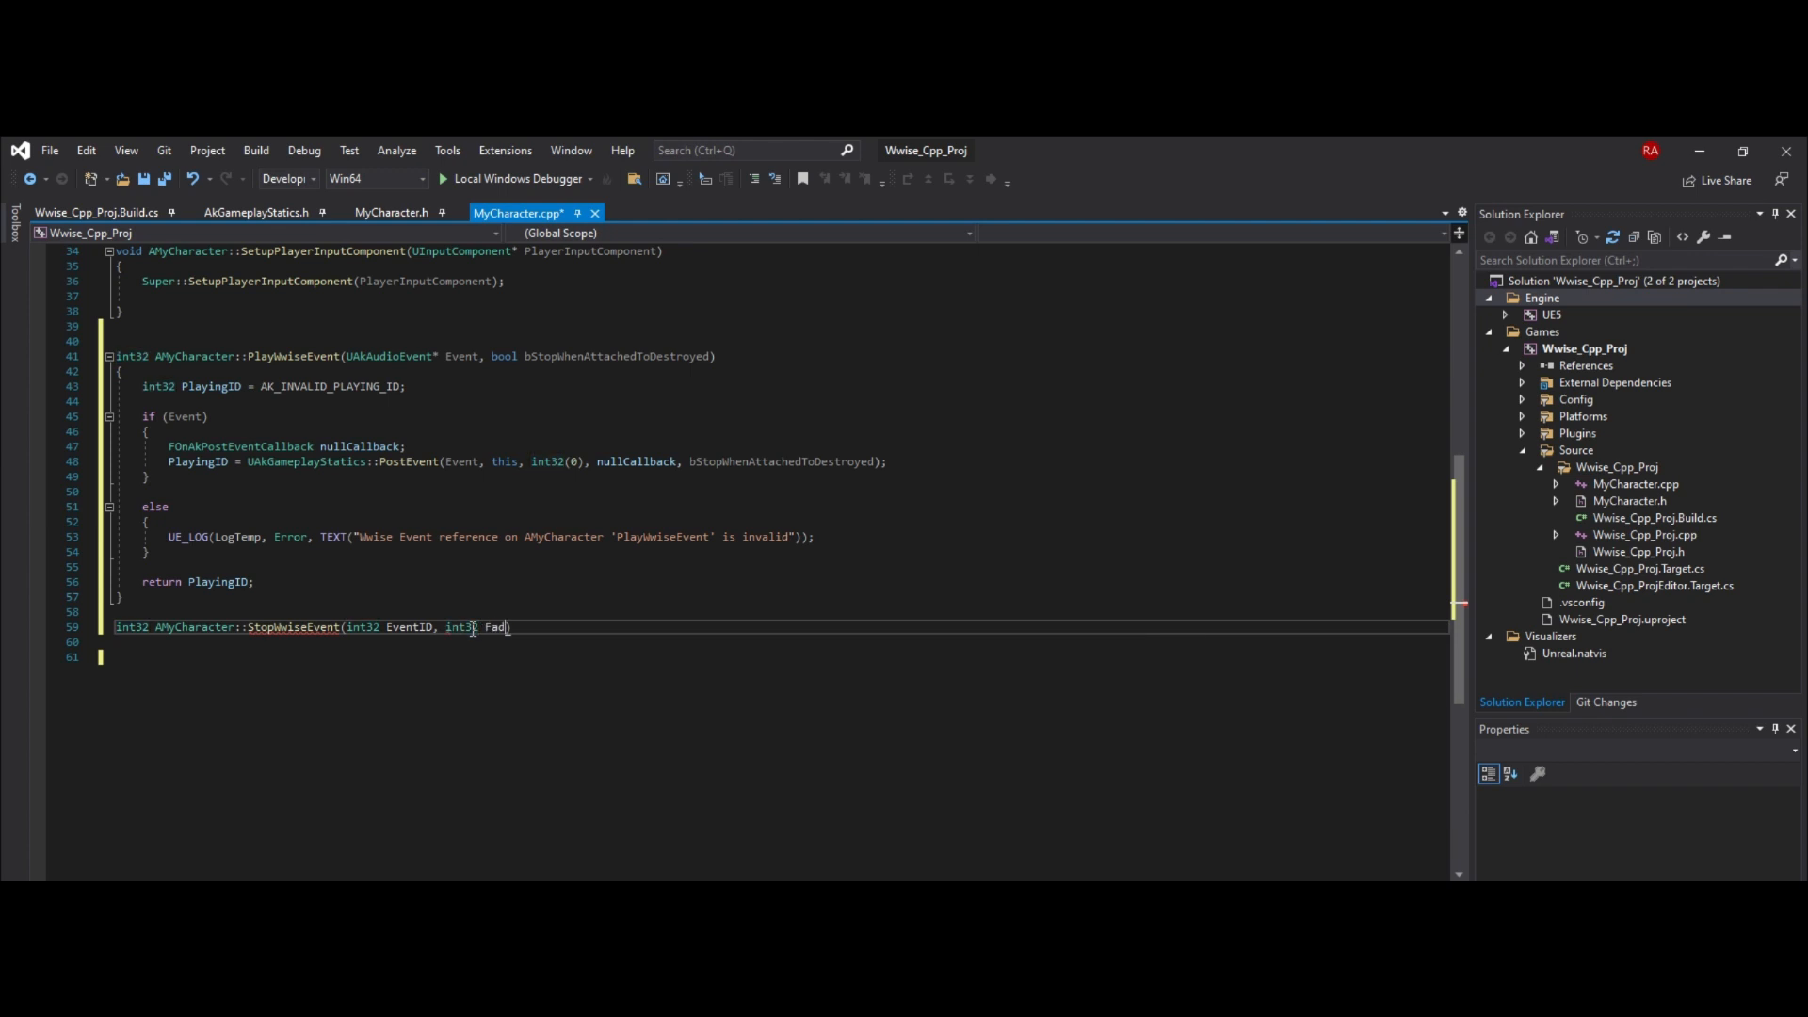
{"action": "type", "text": " FadeOutTimeInMs)"}
In StopWwiseEvent's if (EventID), call ExecuteActionOnPlayingID(AkActionOnEventType::Stop, EventID, FadeOutTimeInMs), then return AK_INVALID_PLAYING_ID
{"action": "key", "text": "Return"}
{"action": "type", "text": "{"}
{"action": "key", "text": "Return"}
{"action": "type", "text": "Event"}
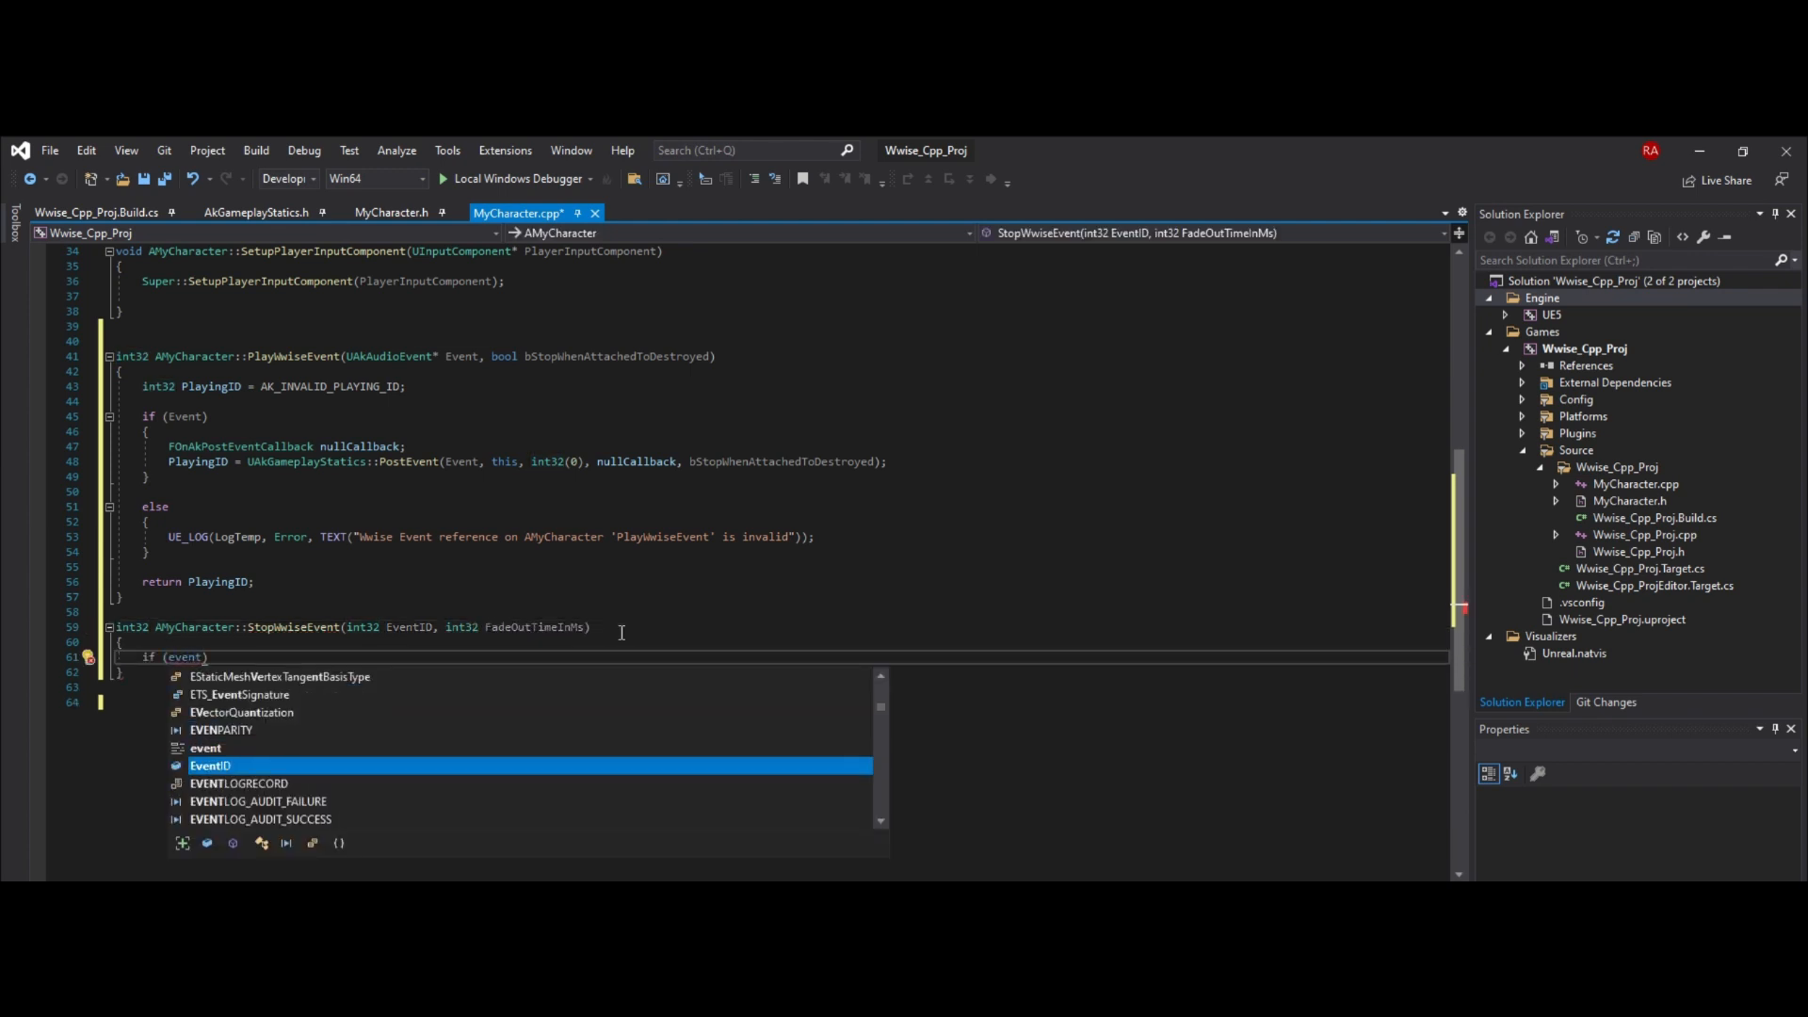
{"action": "type", "text": "ID)"}
{"action": "key", "text": "Return"}
{"action": "type", "text": "{"}
{"action": "key", "text": "Return"}
{"action": "type", "text": "UAkGameplay"}
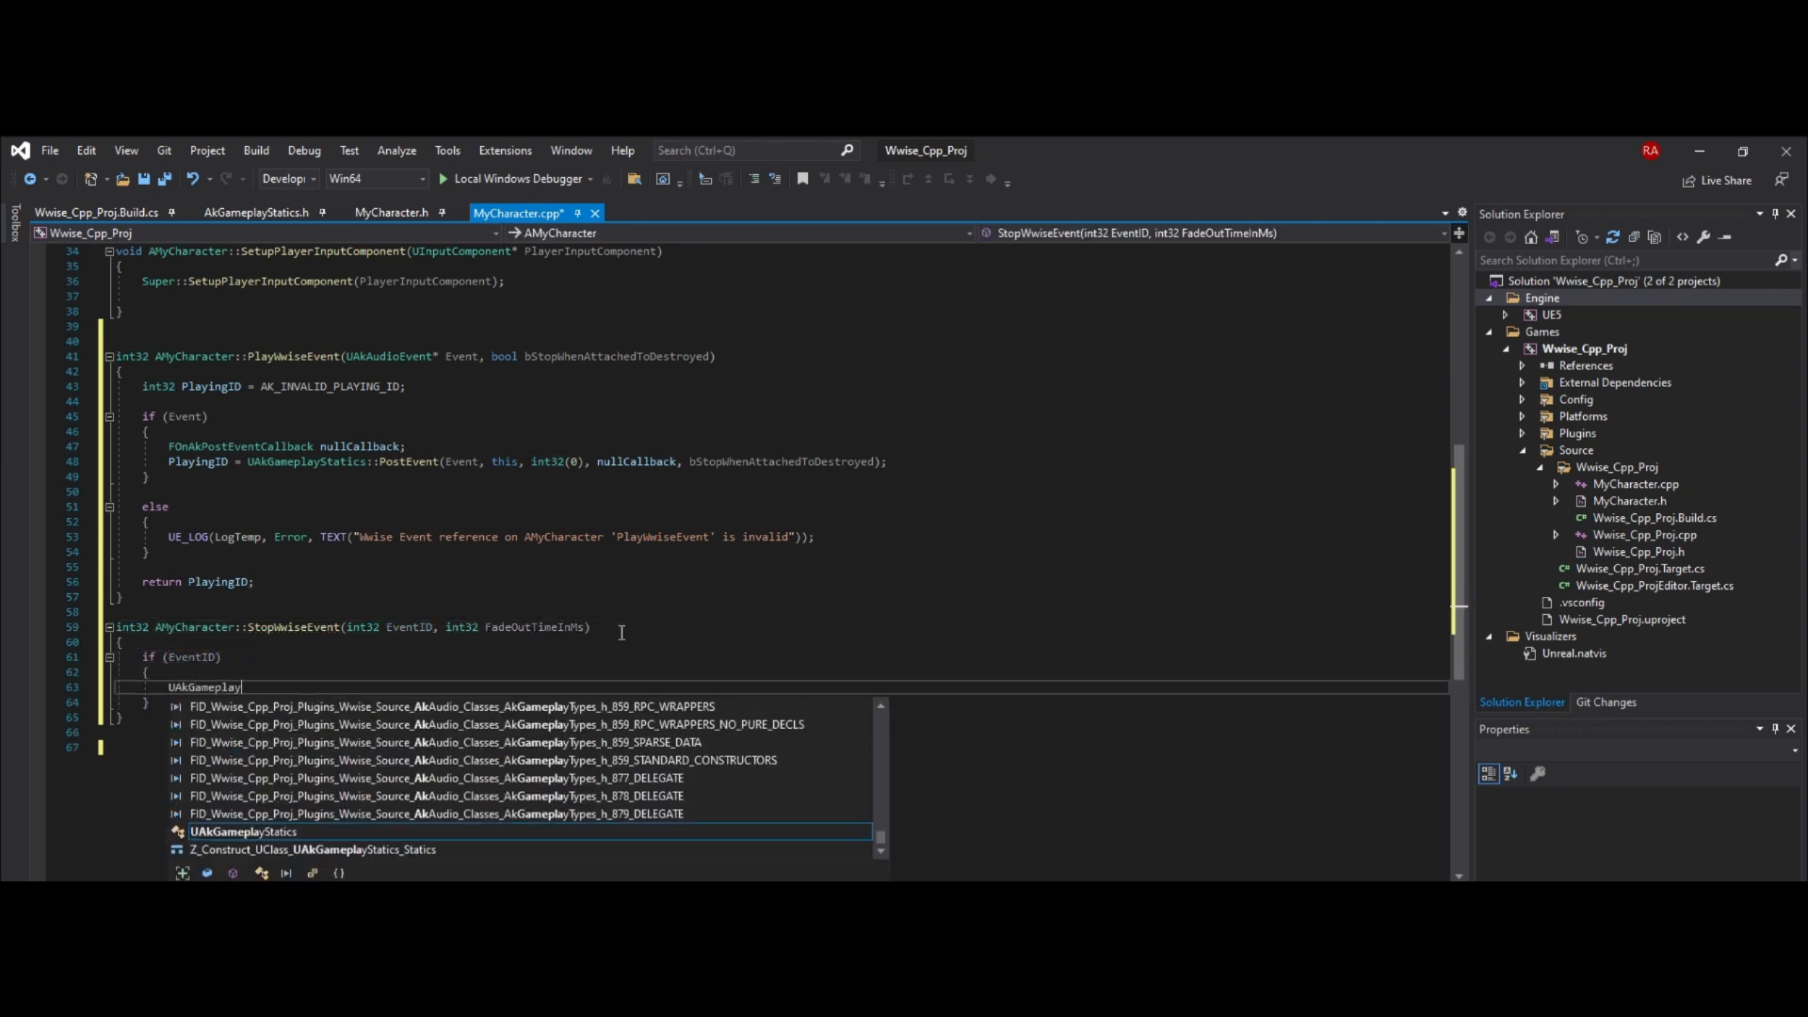
{"action": "type", "text": "Statics::ExecuteActionOnPlayingID"}
{"action": "key", "text": "Tab"}
{"action": "type", "text": "(AkAction"}
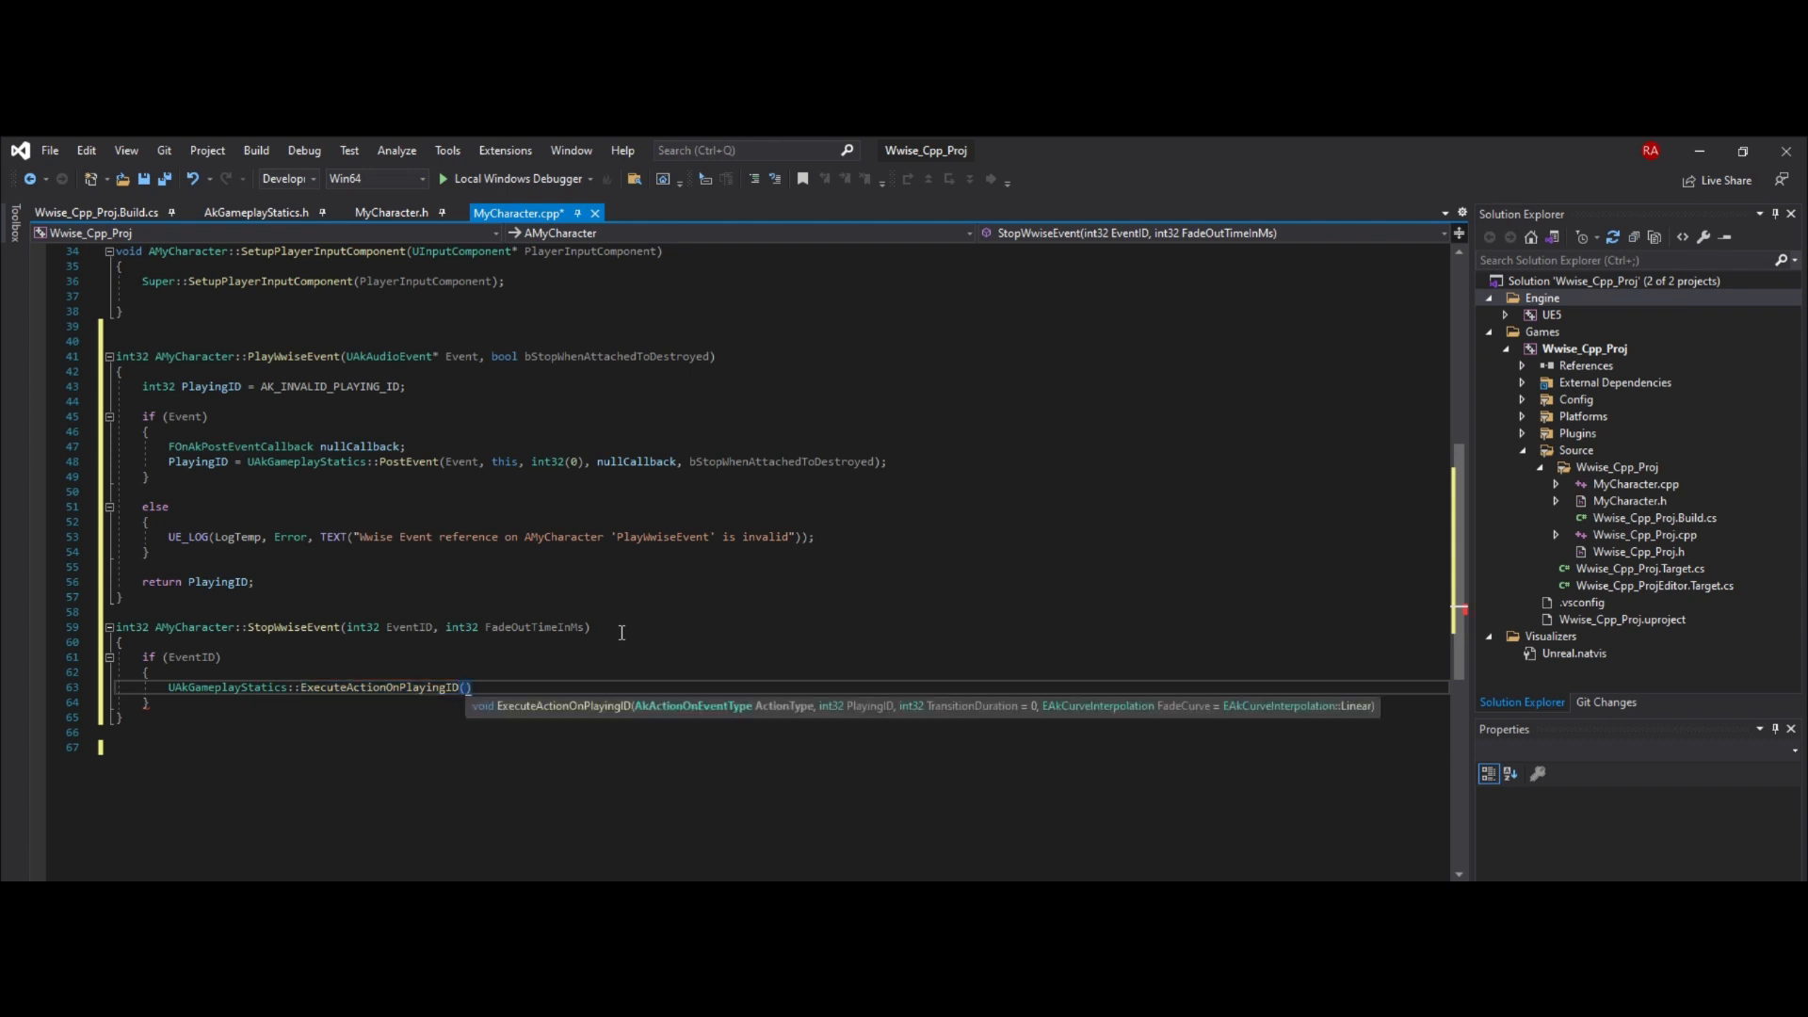
{"action": "key", "text": "Tab"}
{"action": "type", "text": "::Stop, Ev"}
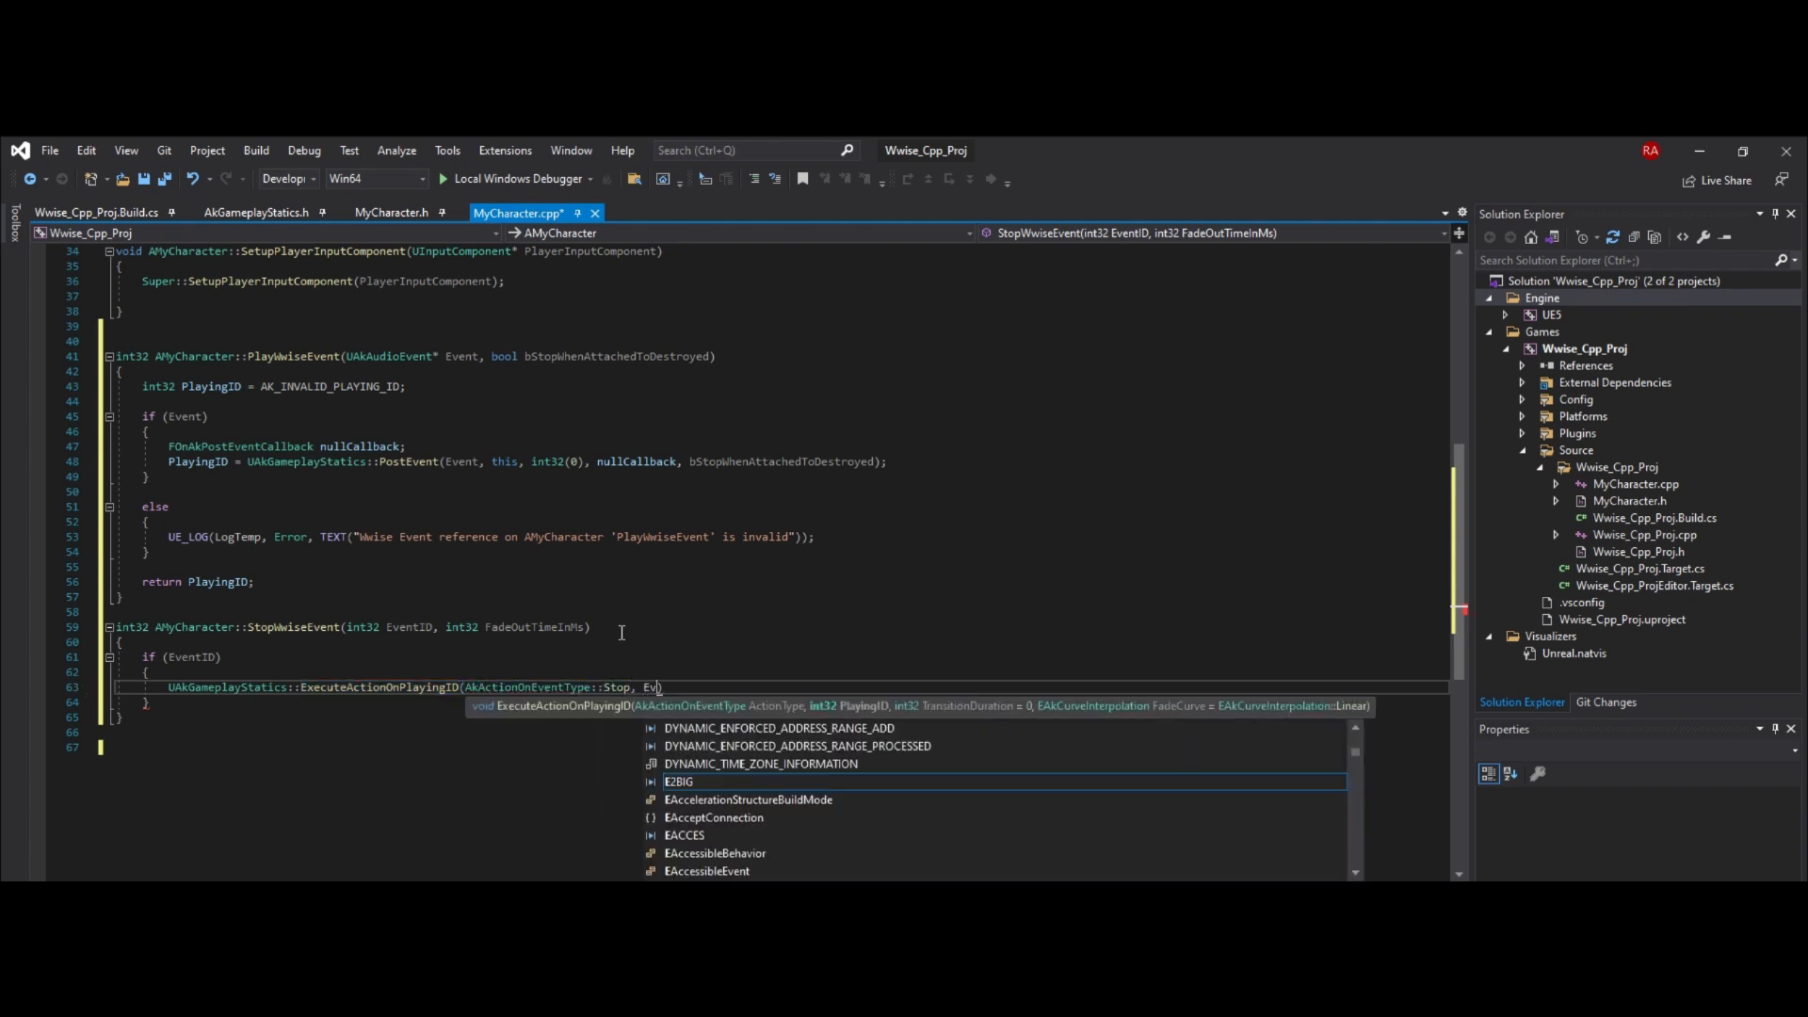
{"action": "key", "text": "Tab"}
{"action": "type", "text": ", Fade"}
{"action": "key", "text": "Tab"}
{"action": "type", "text": ");"}
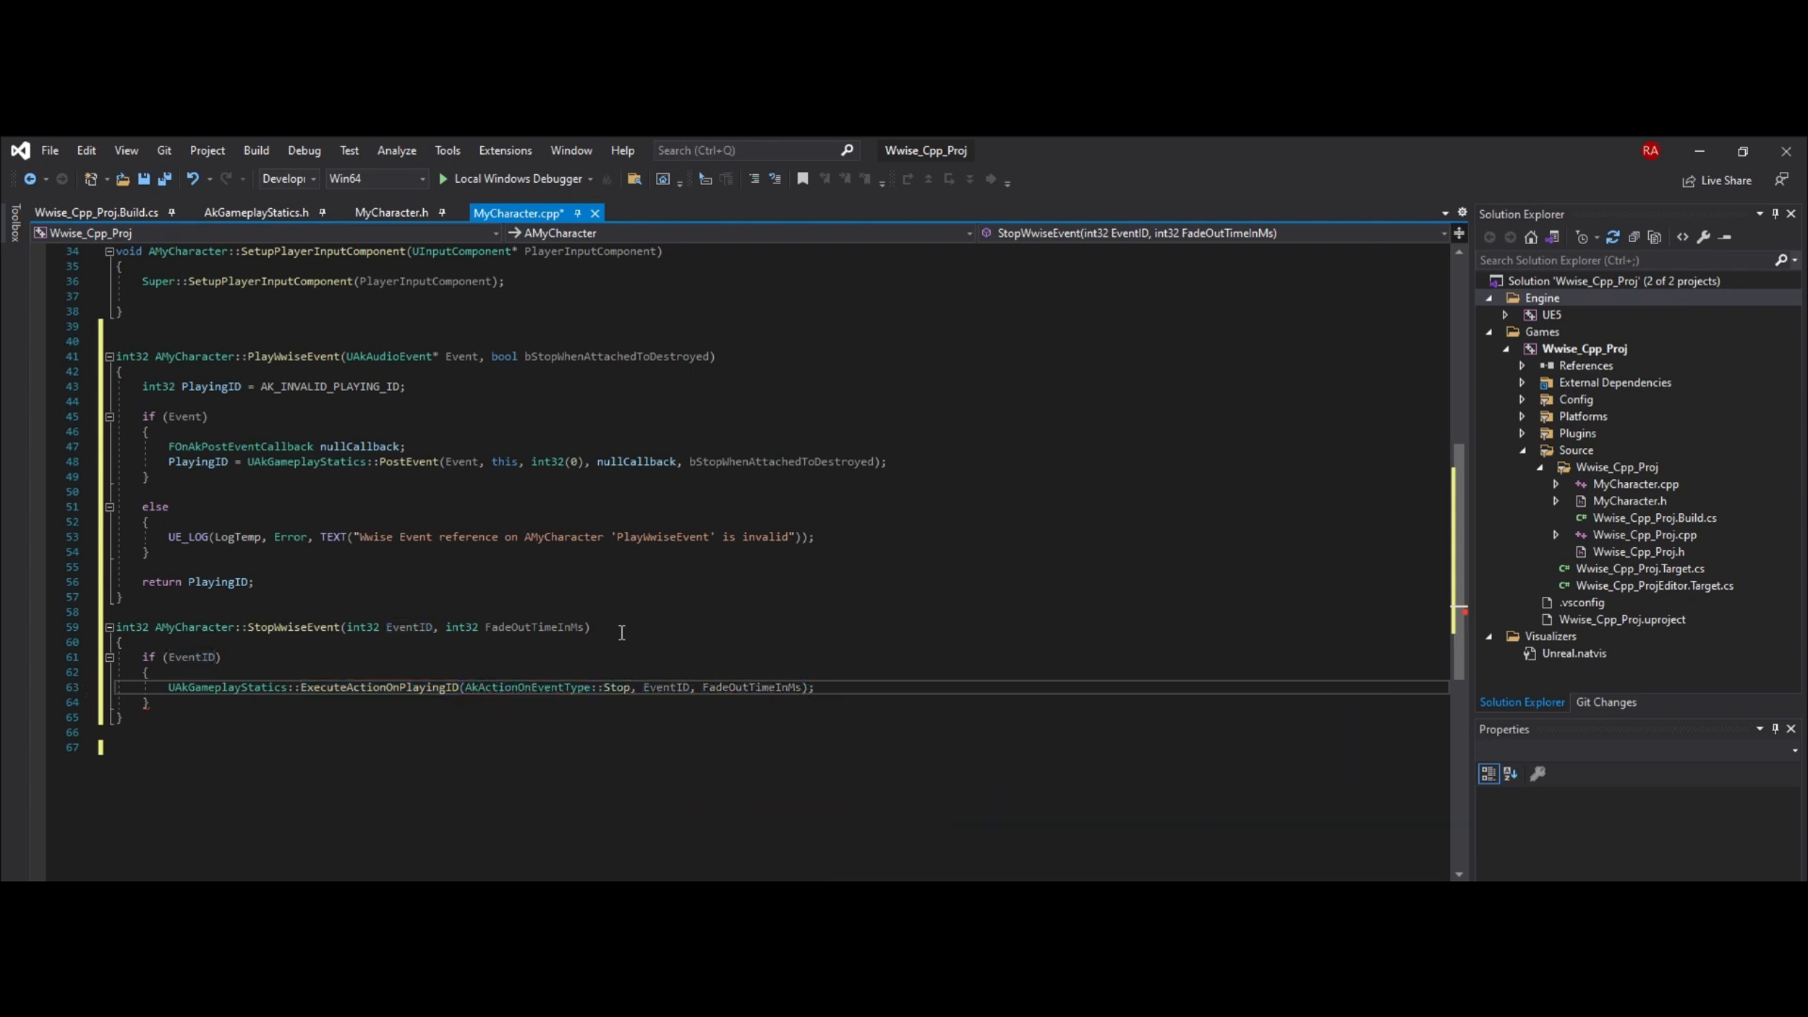
{"action": "key", "text": "Down"}
{"action": "key", "text": "Return"}
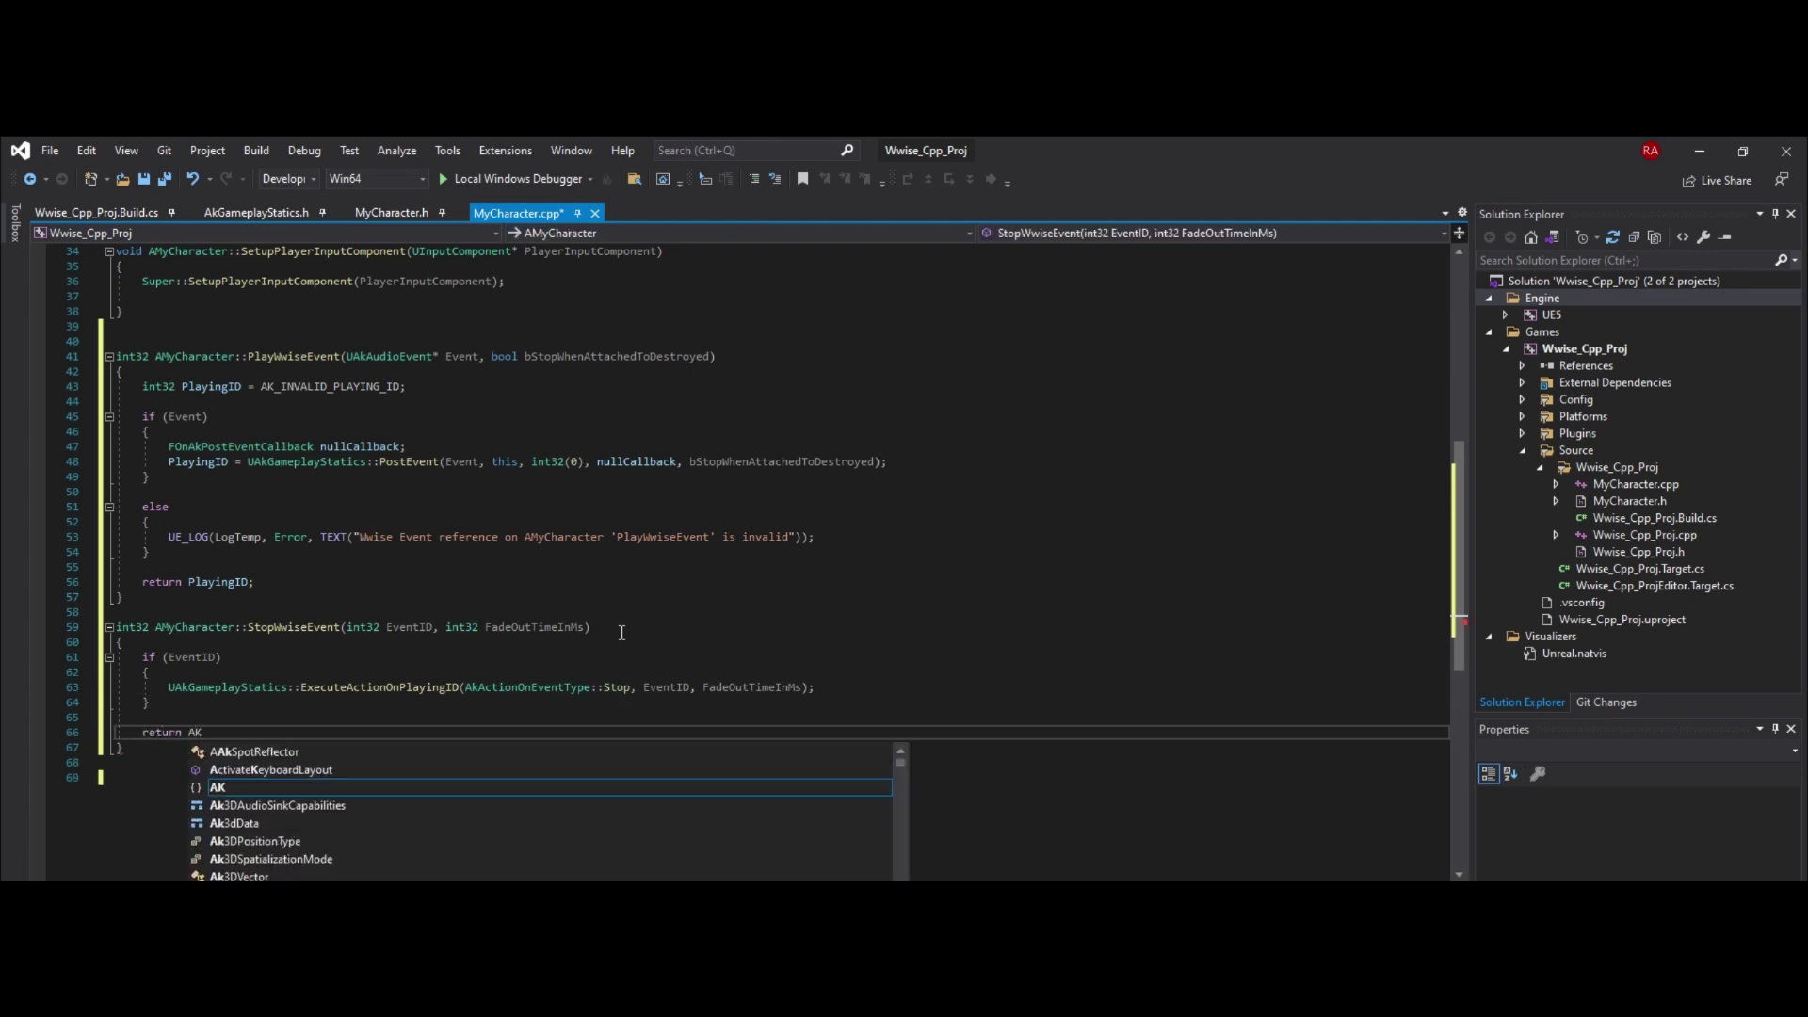
{"action": "type", "text": "re"}
{"action": "type", "text": "rn AK_INVALID_PLAYING_ID;"}
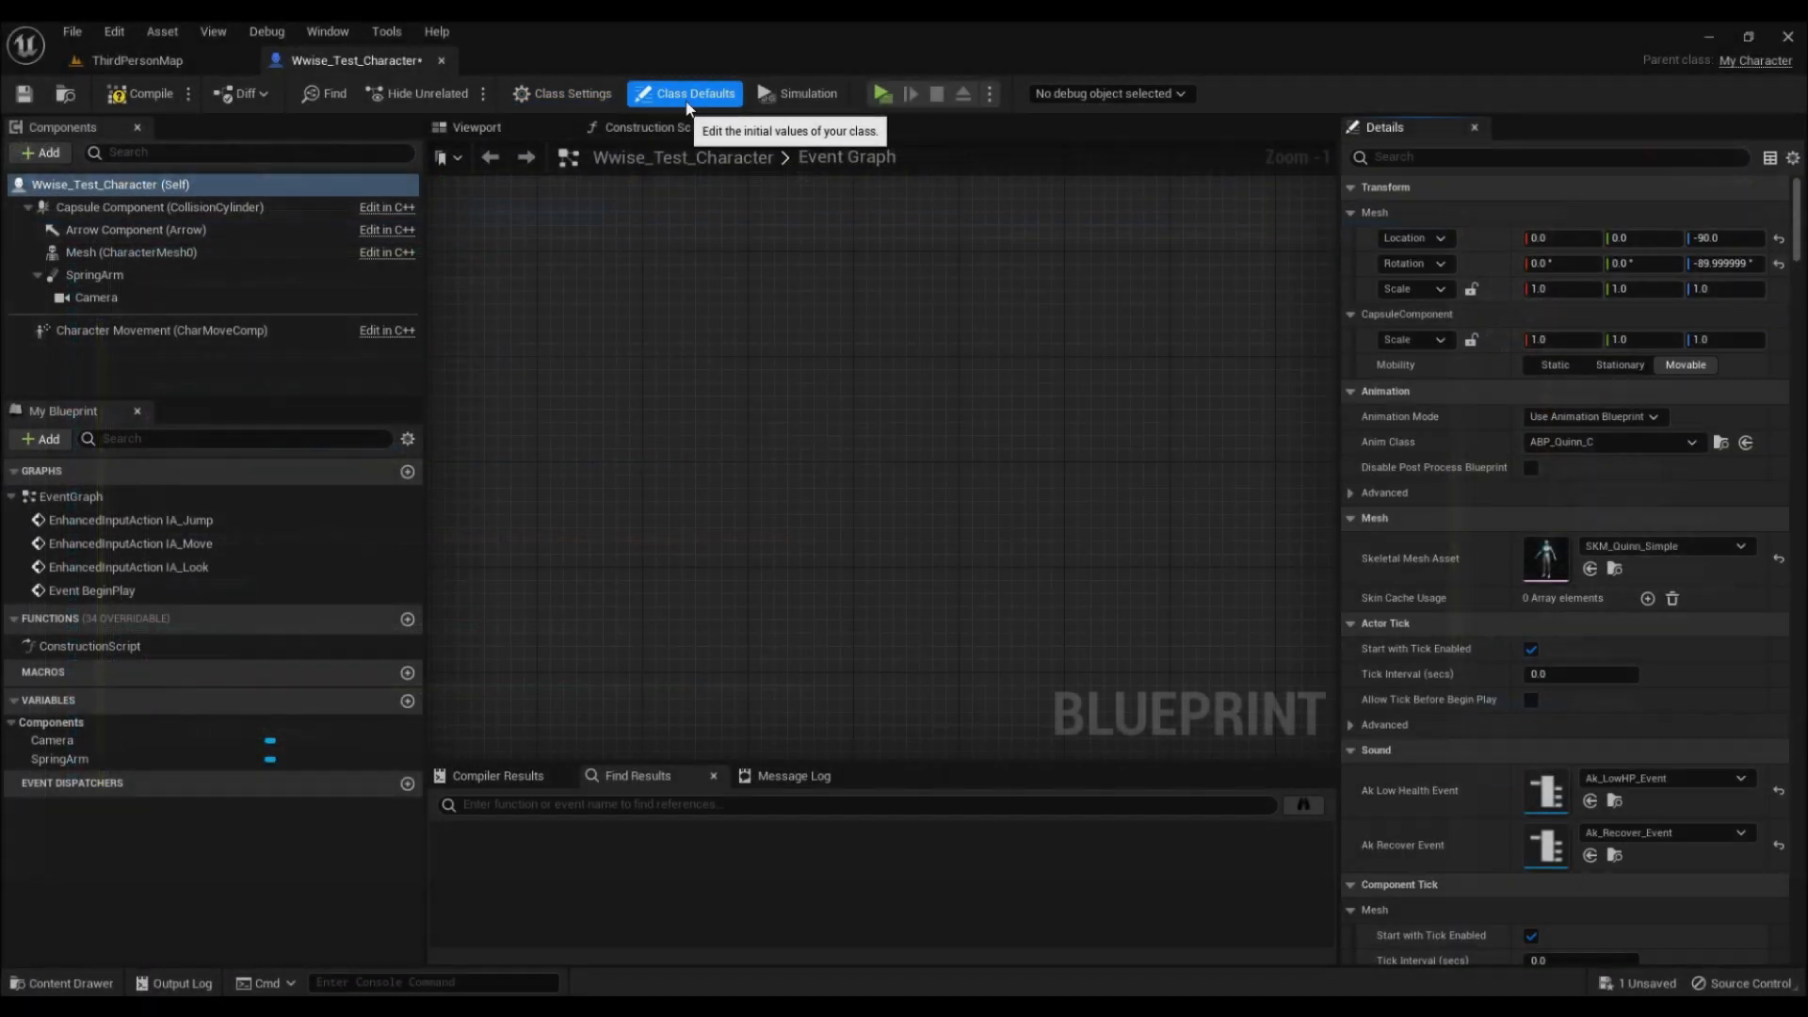
{"action": "type", "text": "ak"}
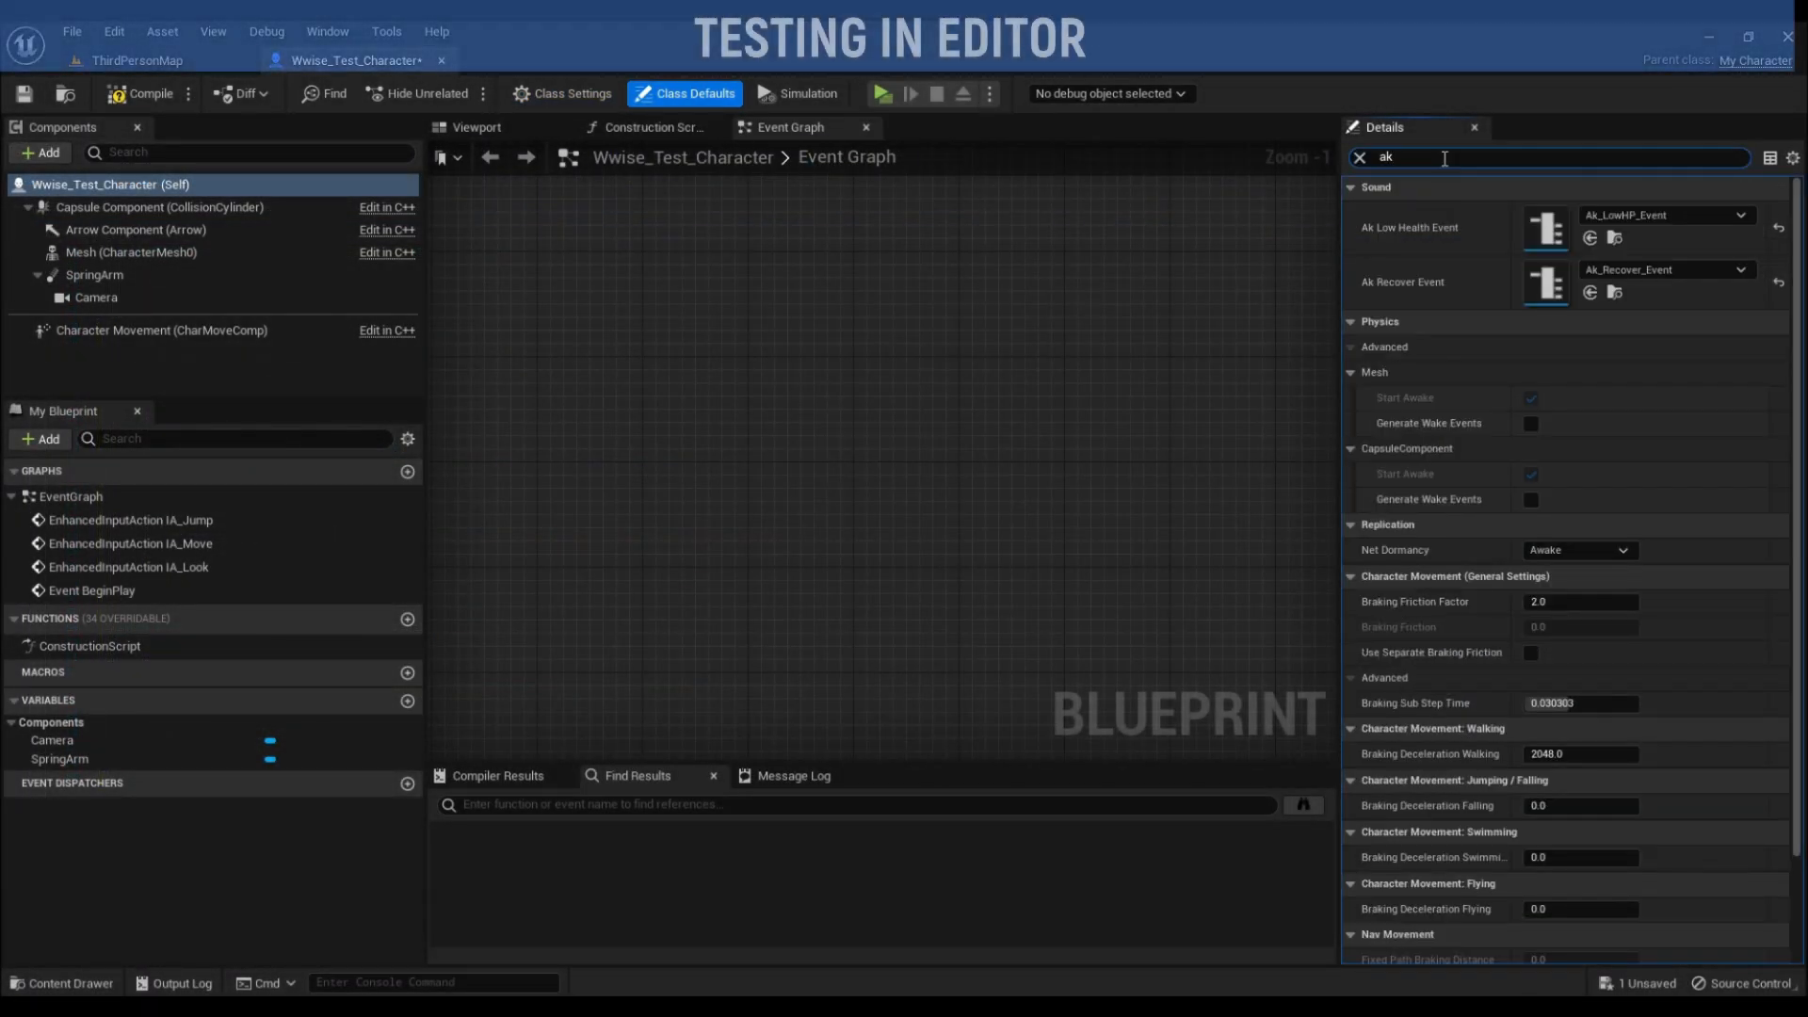
Assign Ak_LowHP_Event to the low health event and Ak_Recover_Event to the recover event in Class Defaults
{"action": "left_click", "coordinate": [1665, 215]}
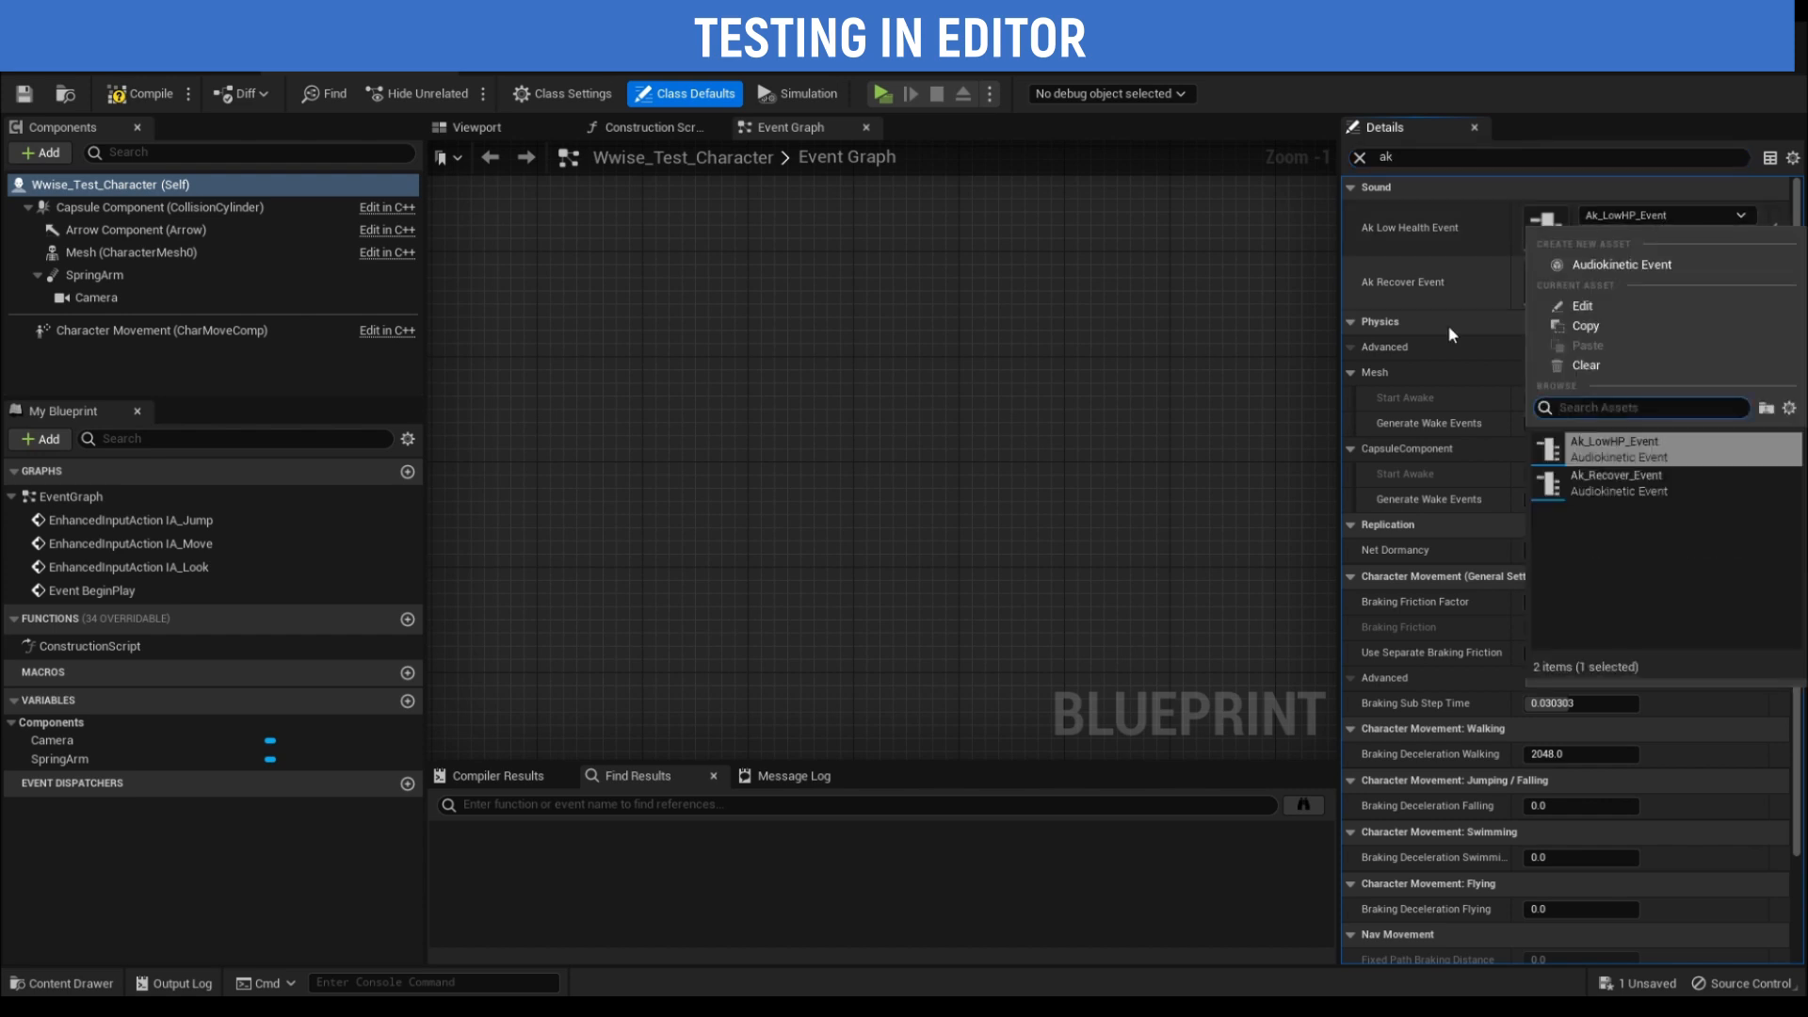
{"action": "left_click", "coordinate": [1634, 450]}
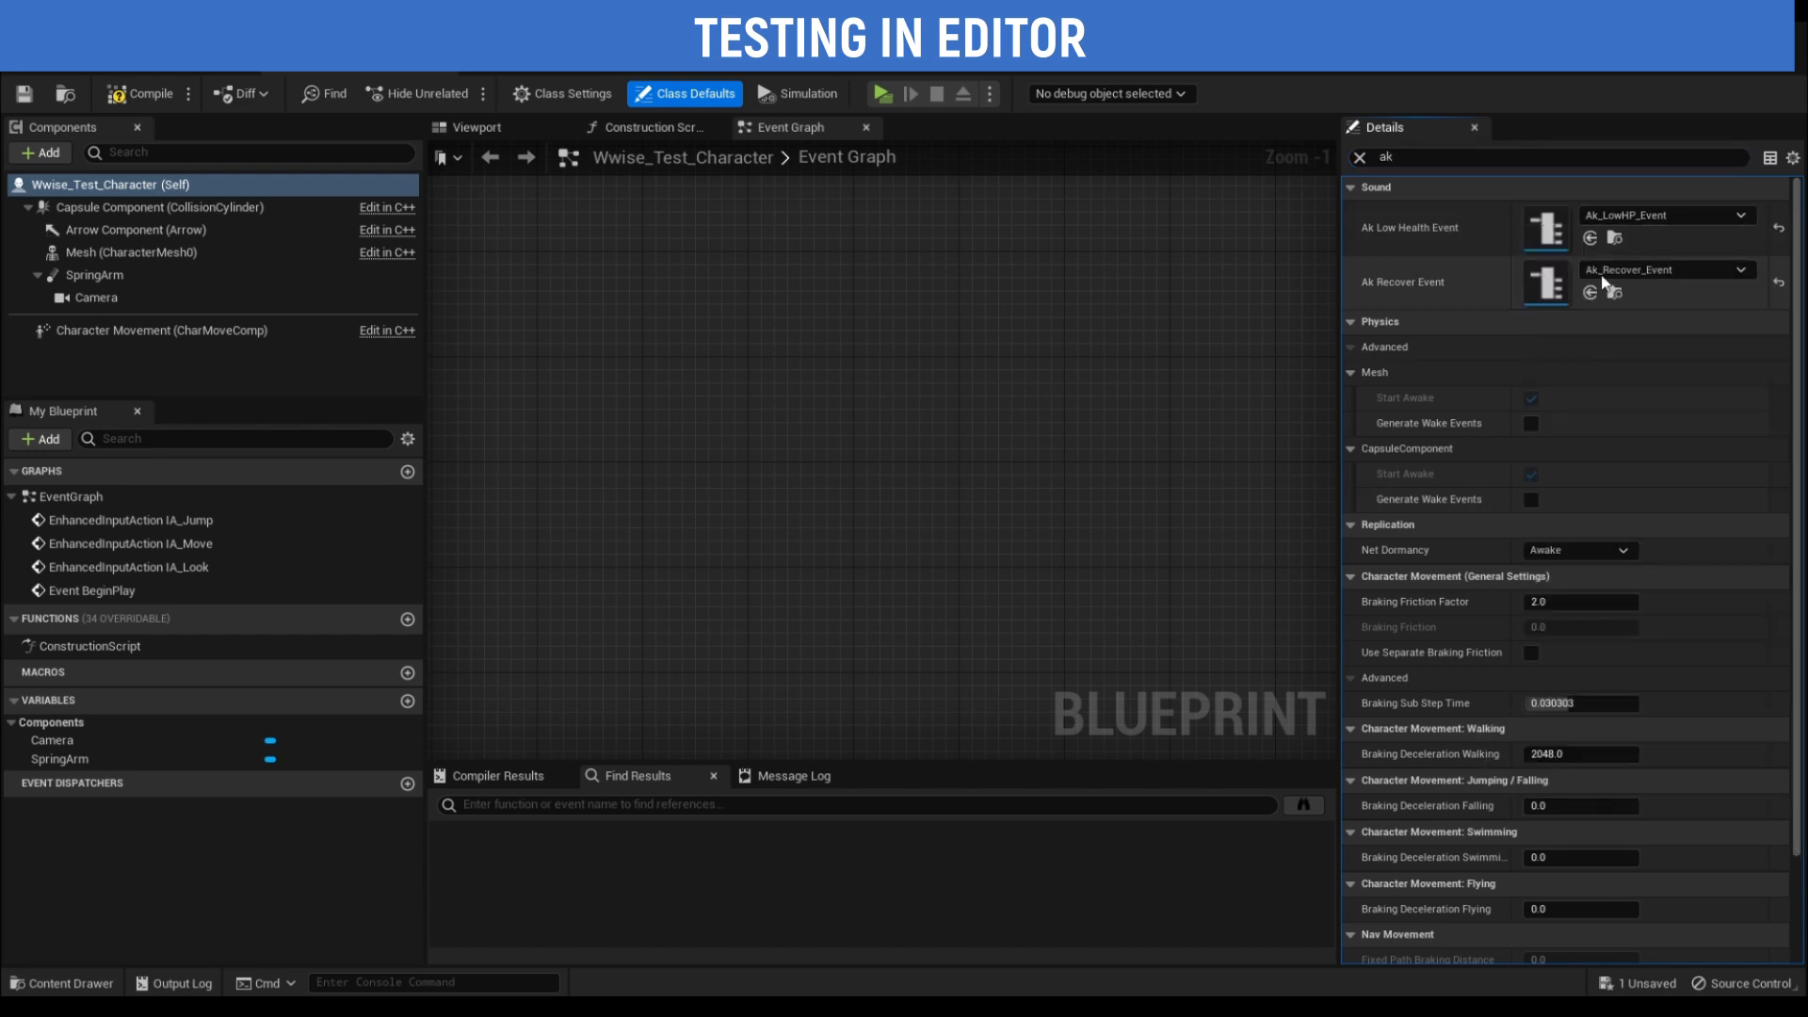
{"action": "left_click", "coordinate": [1664, 269]}
{"action": "left_click", "coordinate": [1592, 526]}
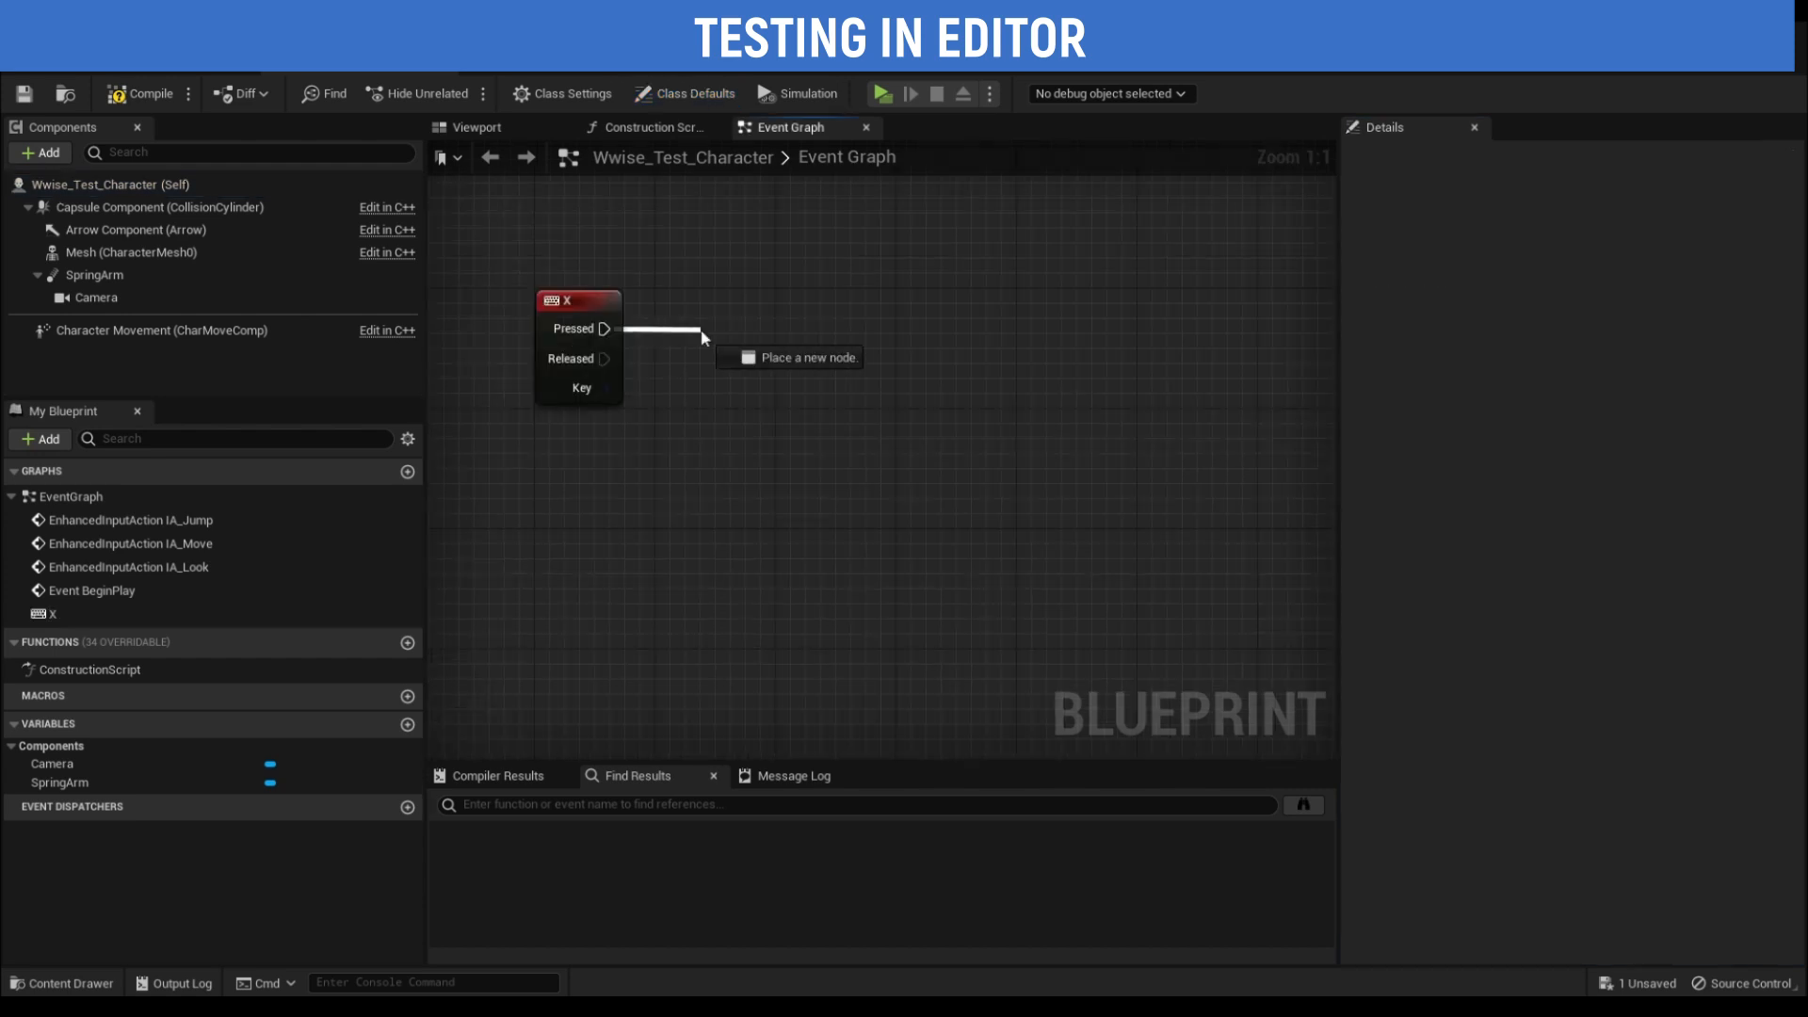
Wire X Pressed to a Play Wwise Event node fed by the Ak event getter, delete old test nodes, and play in editor
{"action": "mouse_move", "coordinate": [634, 375]}
{"action": "left_mouse_down"}
{"action": "mouse_move", "coordinate": [809, 388]}
{"action": "mouse_move", "coordinate": [1116, 332]}
{"action": "left_mouse_up"}
{"action": "left_click", "coordinate": [848, 466]}
{"action": "left_click_drag", "start_coordinate": [1060, 437], "coordinate": [792, 467]}
{"action": "type", "text": "get ak"}
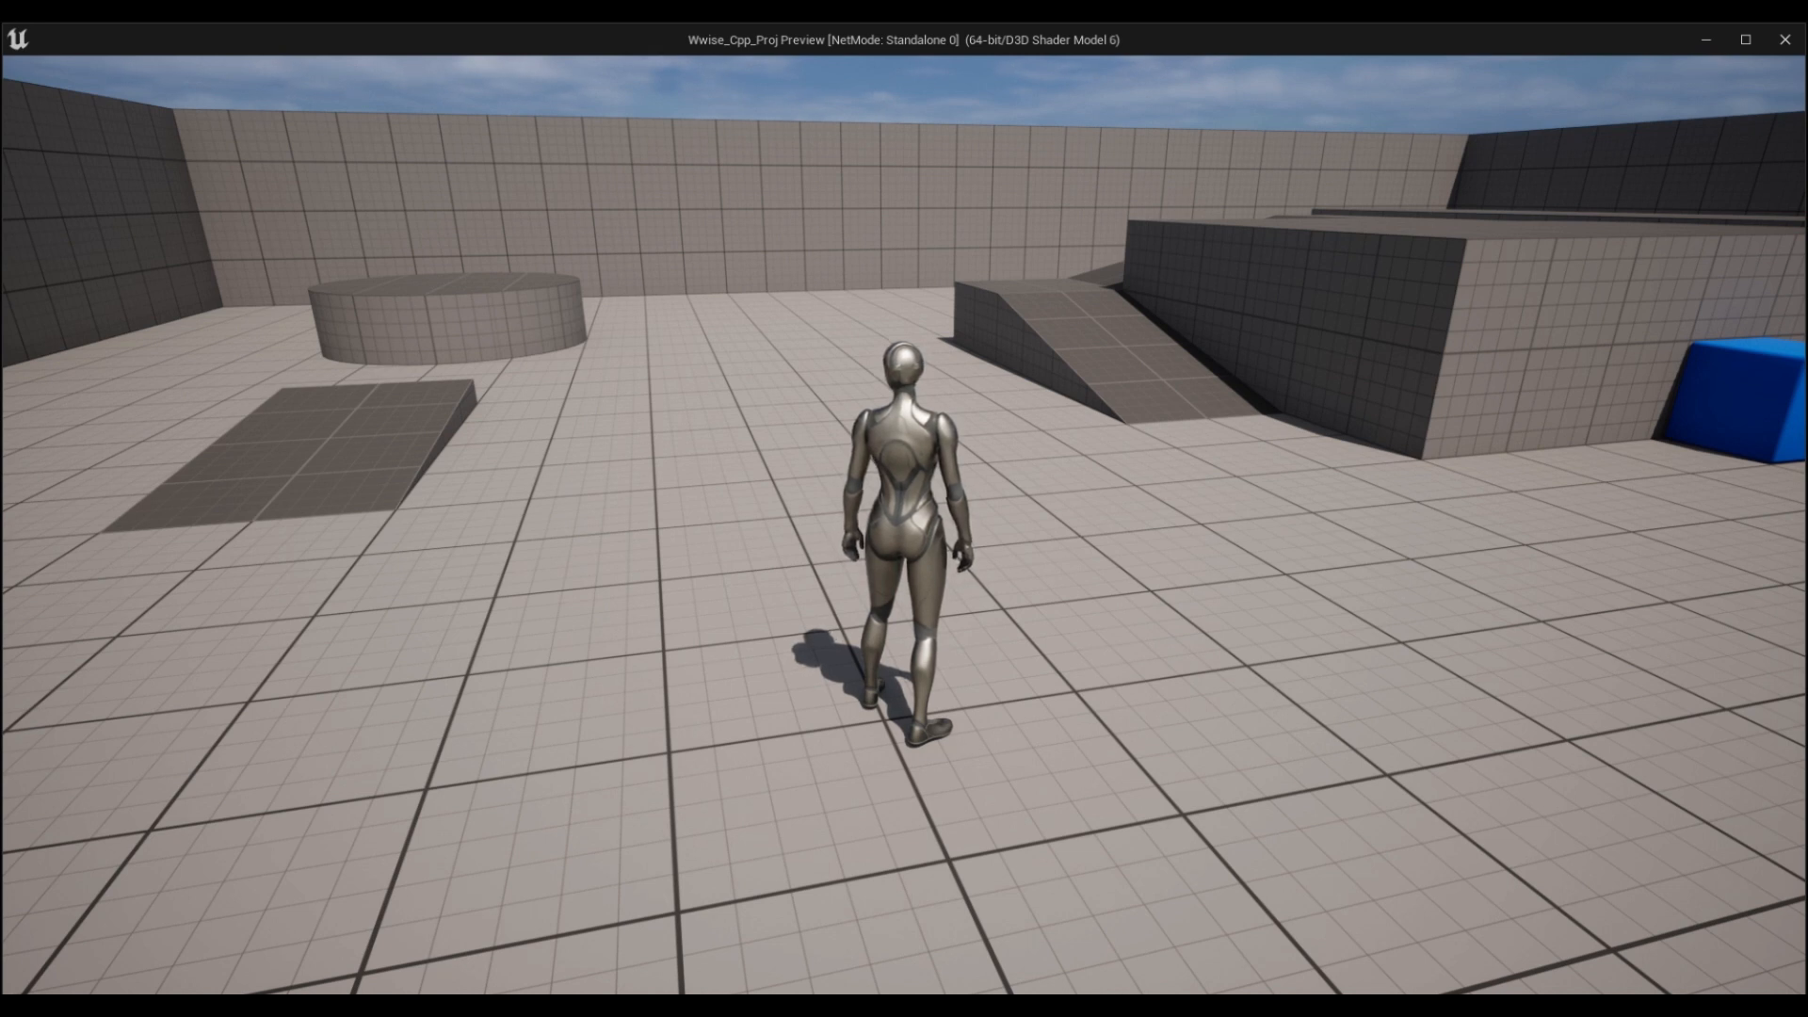
{"action": "key", "text": "Delete"}
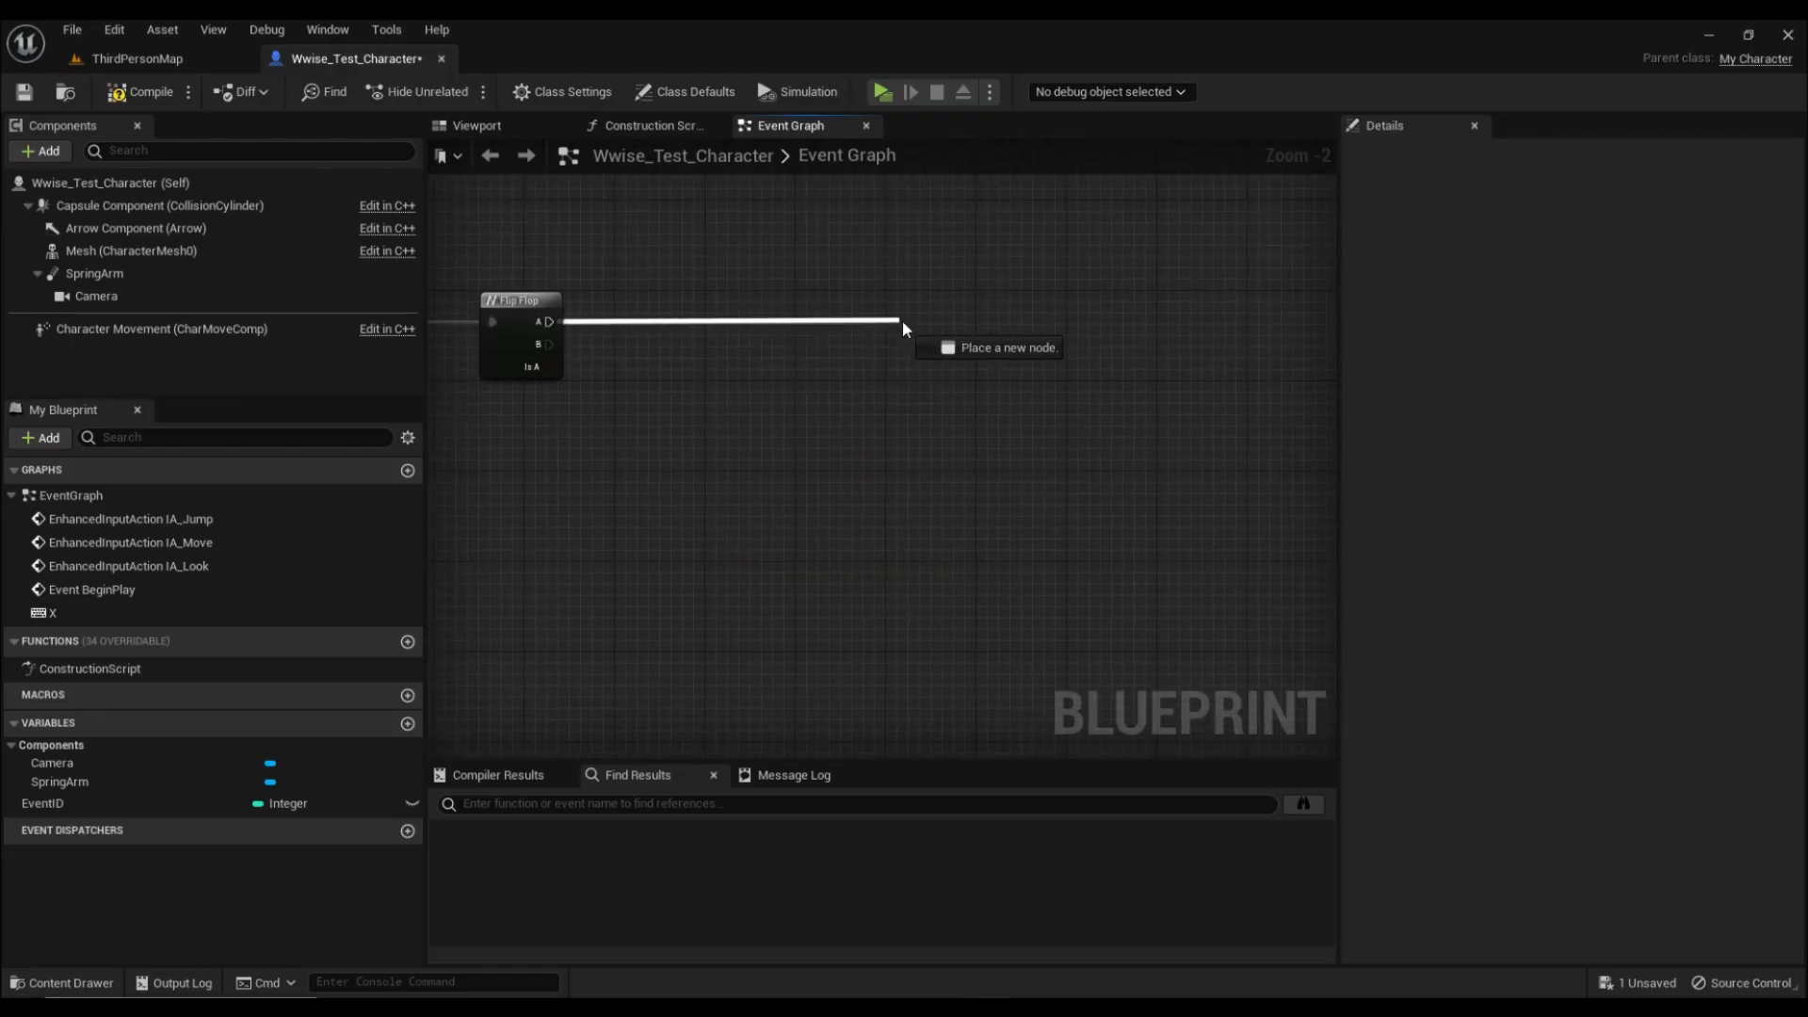
{"action": "type", "text": "play ww"}
Add a Play Wwise Event node from Flip Flop A with a Select node feeding its event input
{"action": "mouse_move", "coordinate": [566, 320]}
{"action": "left_mouse_down"}
{"action": "mouse_move", "coordinate": [912, 325]}
{"action": "mouse_move", "coordinate": [803, 420]}
{"action": "left_mouse_up"}
{"action": "key", "text": "Return"}
{"action": "left_click", "coordinate": [876, 565]}
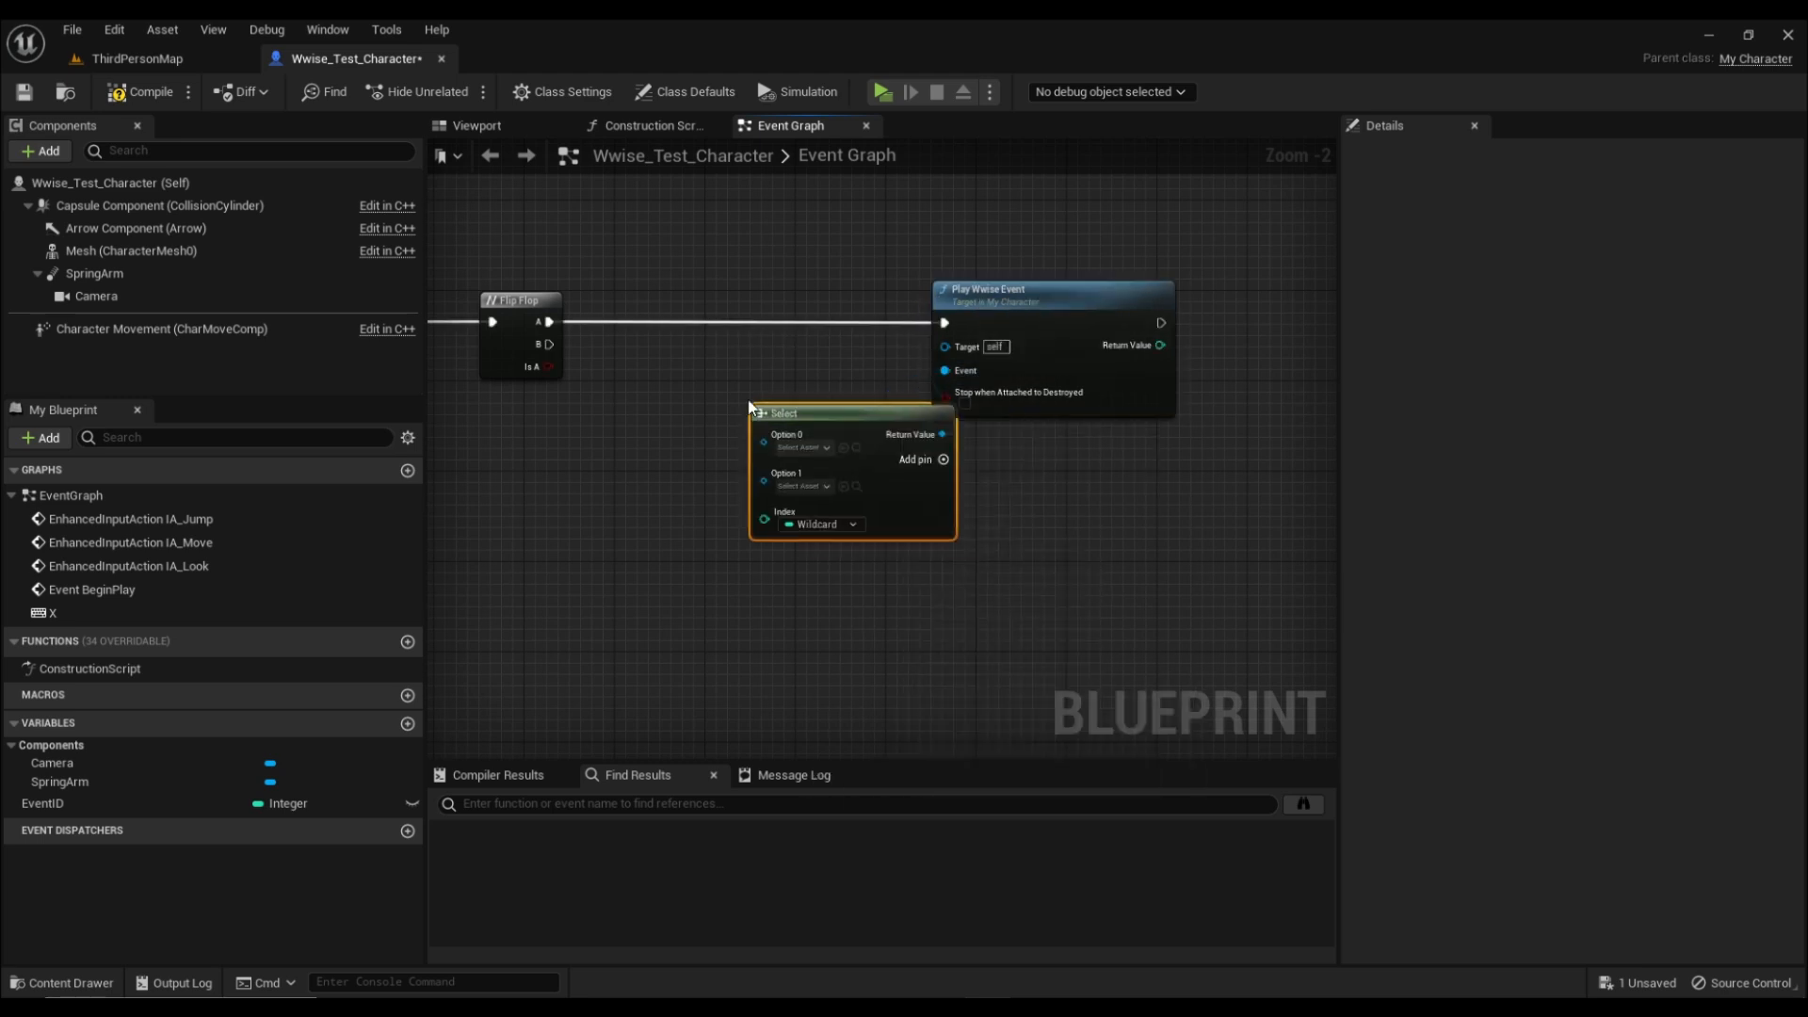
{"action": "scroll", "coordinate": [568, 384], "scroll_direction": "up", "scroll_amount": 2}
Feed the Select with Ak Low Health Event (True) and Ak Recover Event (False), indexed by Flip Flop Is A
{"action": "right_click", "coordinate": [568, 385]}
{"action": "left_click", "coordinate": [651, 579]}
{"action": "left_click_drag", "start_coordinate": [607, 452], "coordinate": [717, 442]}
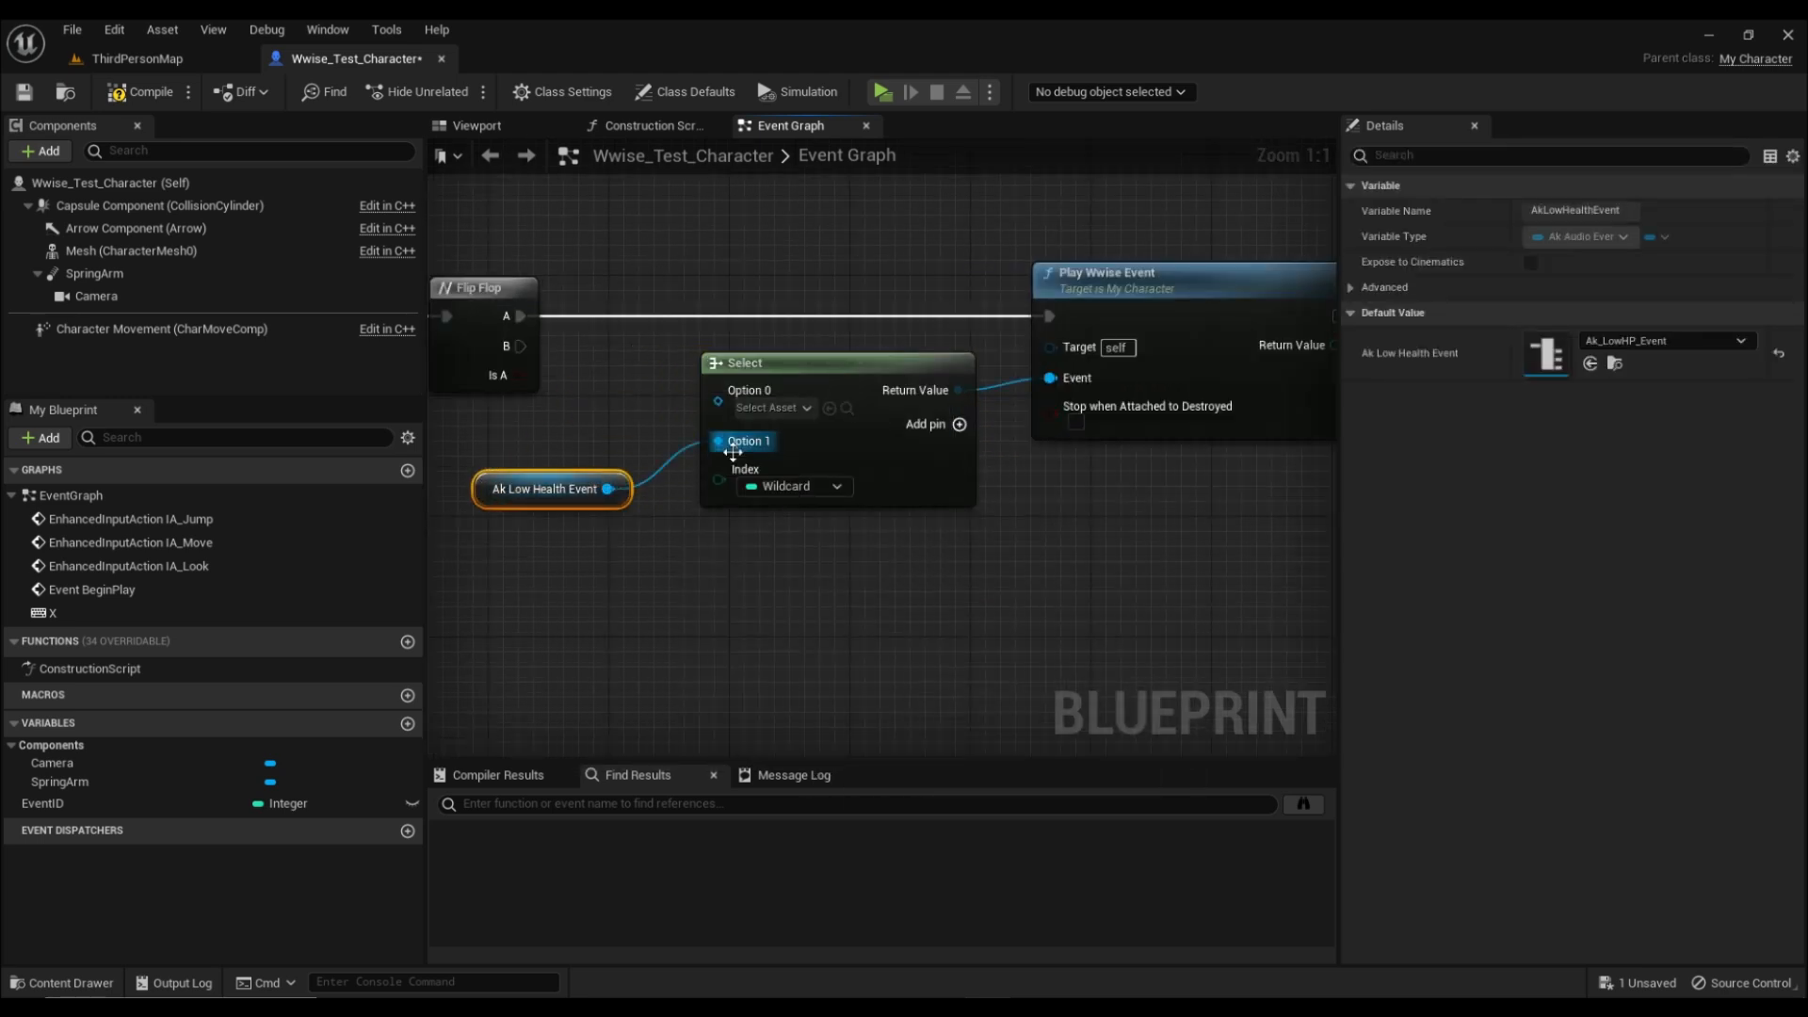
{"action": "left_click_drag", "start_coordinate": [521, 375], "coordinate": [719, 502]}
{"action": "left_click_drag", "start_coordinate": [718, 390], "coordinate": [650, 411]}
{"action": "left_click", "coordinate": [678, 565]}
{"action": "left_click_drag", "start_coordinate": [735, 365], "coordinate": [791, 425]}
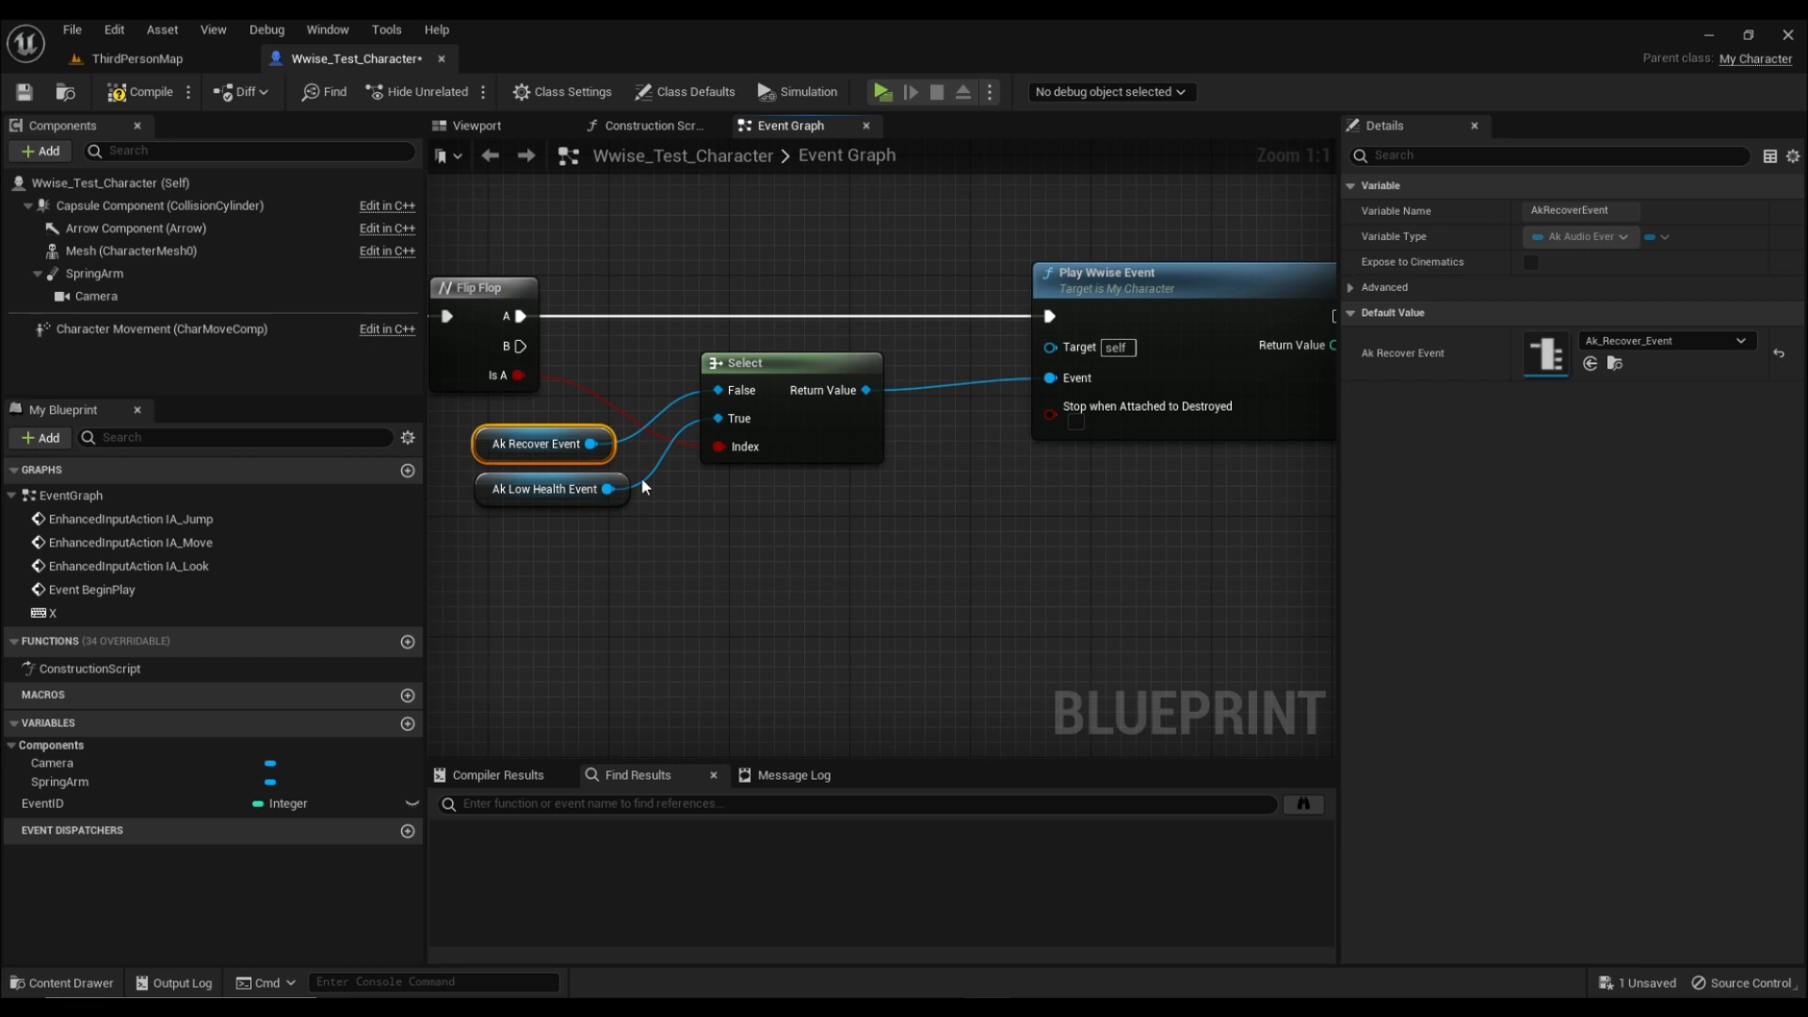
{"action": "scroll", "coordinate": [736, 378], "scroll_direction": "down", "scroll_amount": 1}
Route the Flip Flop B output through a reroute into Play Wwise Event as well
{"action": "left_click_drag", "start_coordinate": [601, 356], "coordinate": [664, 333]}
{"action": "scroll", "coordinate": [847, 383], "scroll_direction": "down", "scroll_amount": 1}
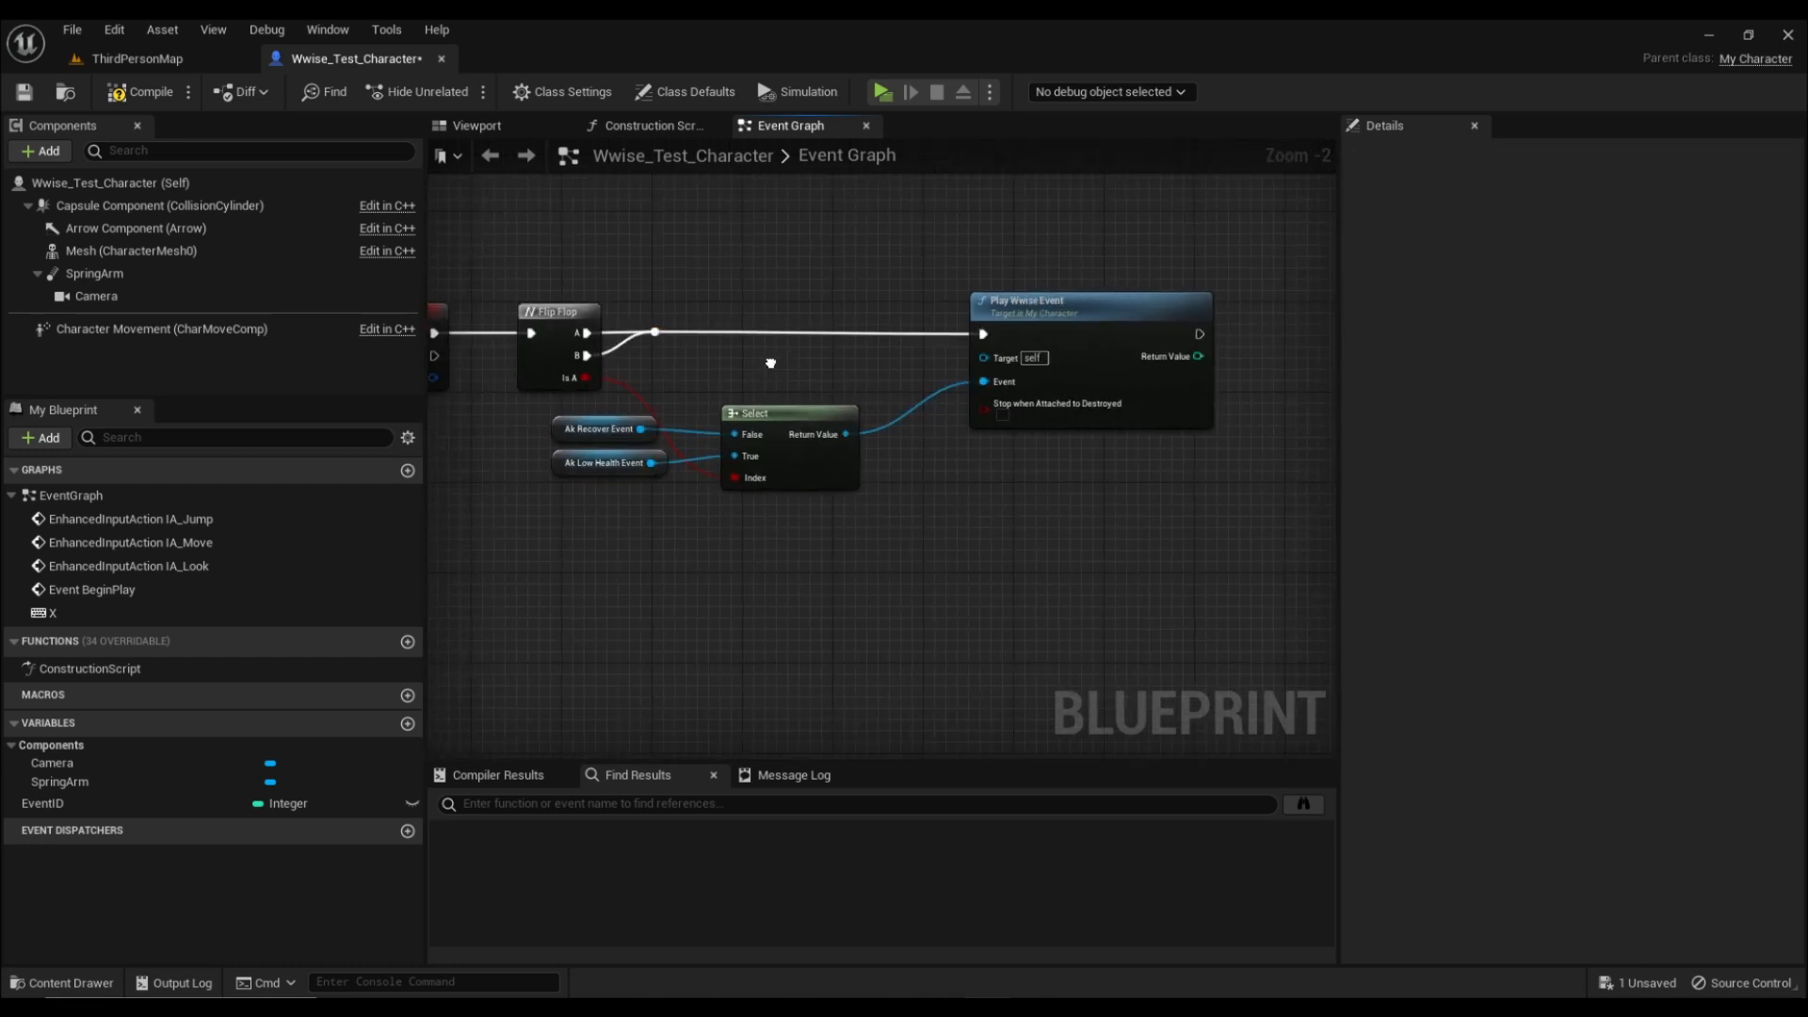
{"action": "right_click_drag", "start_coordinate": [847, 383], "coordinate": [886, 384]}
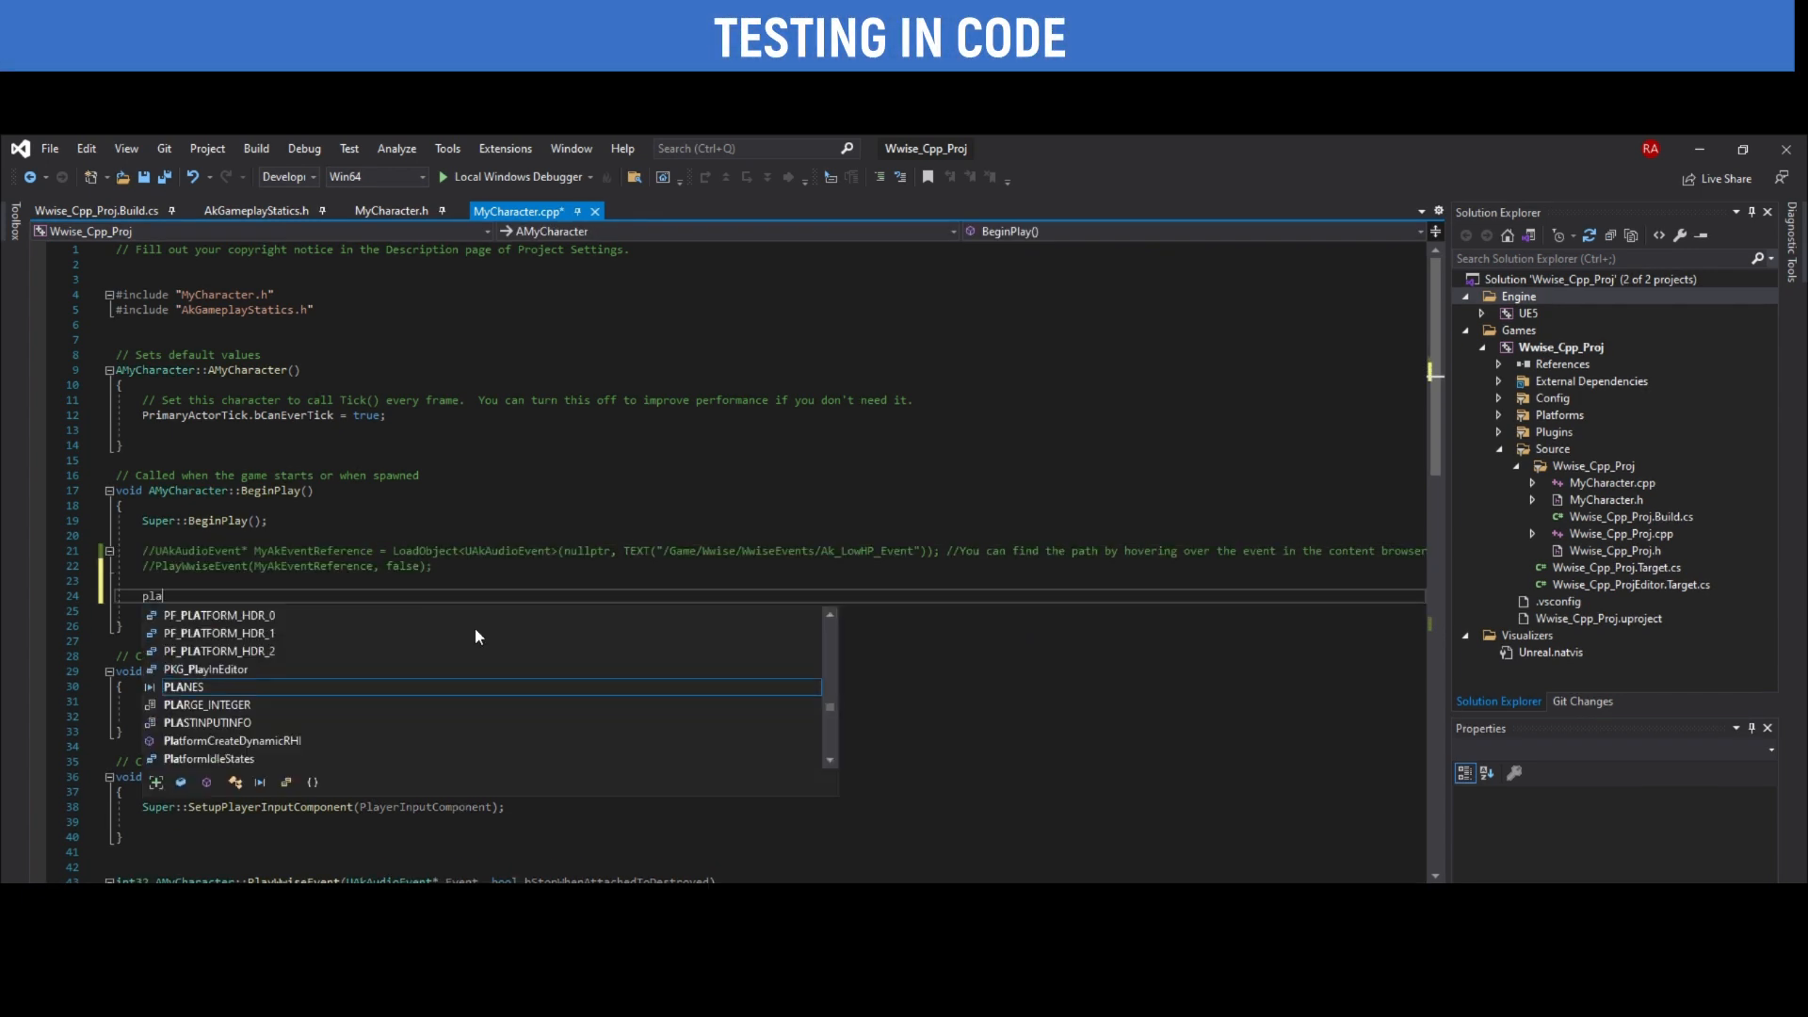
{"action": "type", "text": "ywwise"}
Complete BeginPlay's call as PlayWwiseEvent(AkLowHealthEvent, true) via IntelliSense
{"action": "key", "text": "Tab"}
{"action": "type", "text": "(Aklowh"}
{"action": "key", "text": "Tab"}
{"action": "type", "text": ", true"}
{"action": "type", "text": ");"}
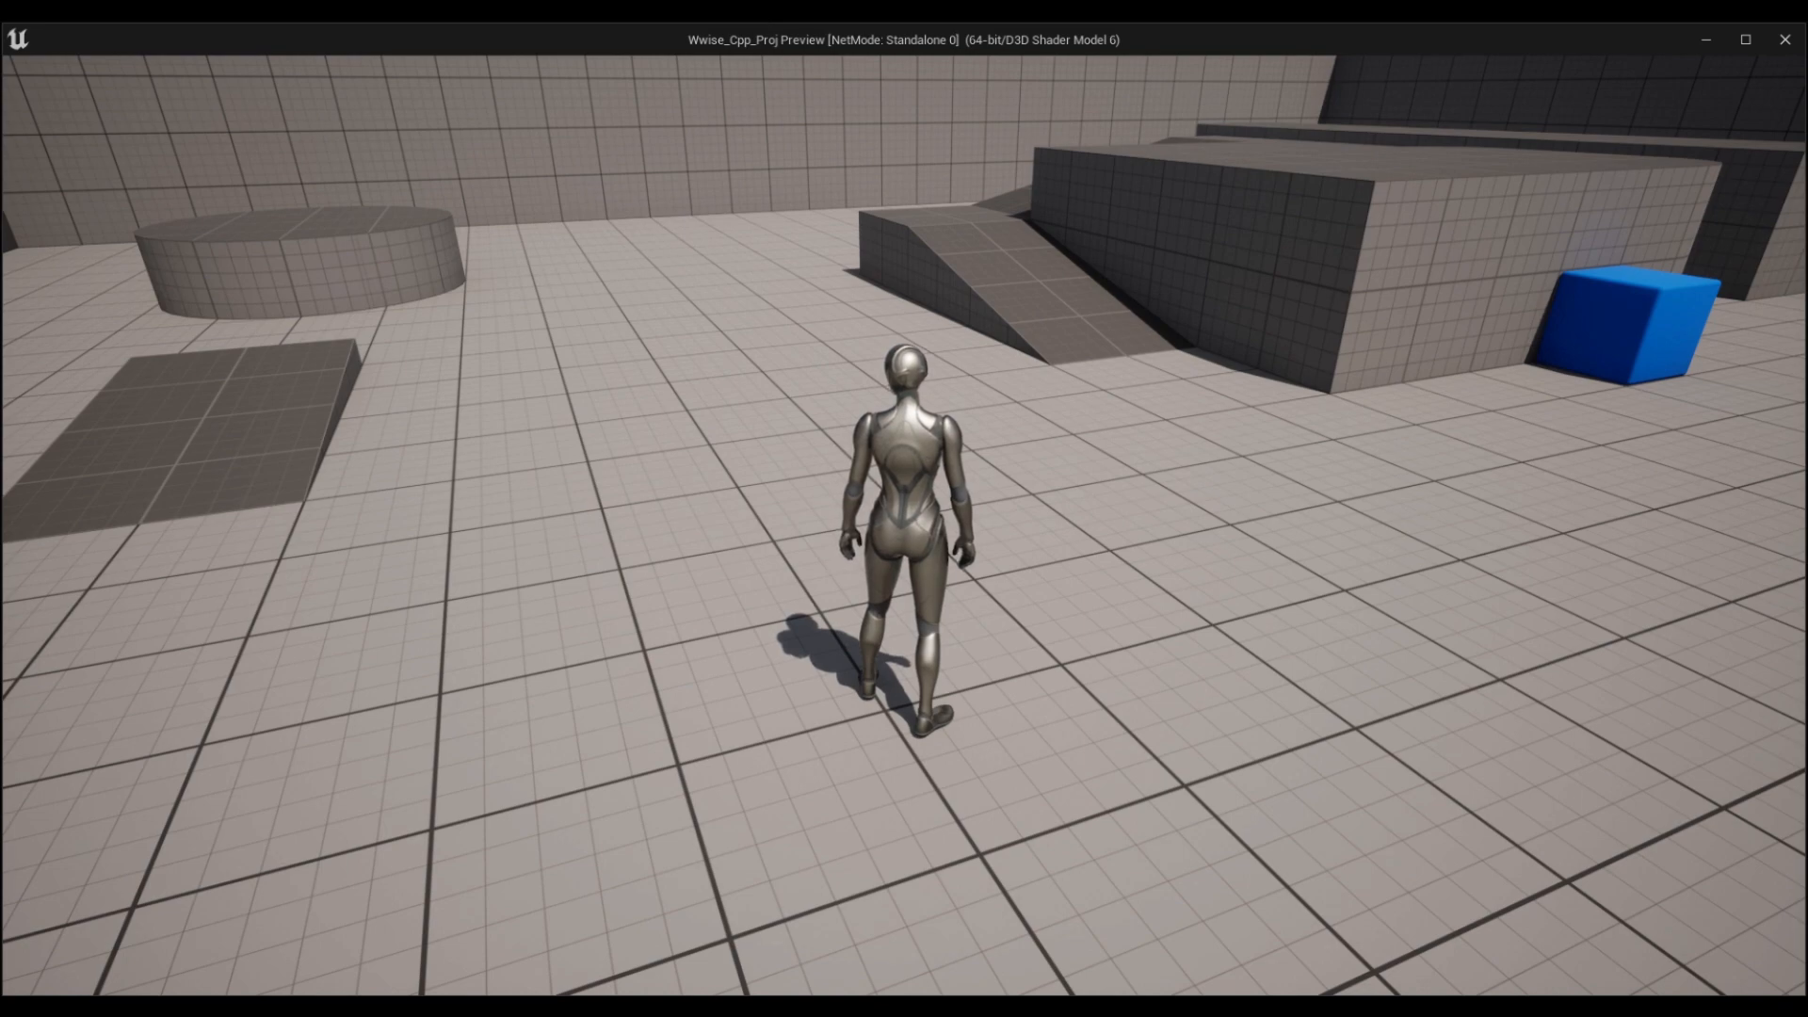
{"action": "key", "text": "w"}
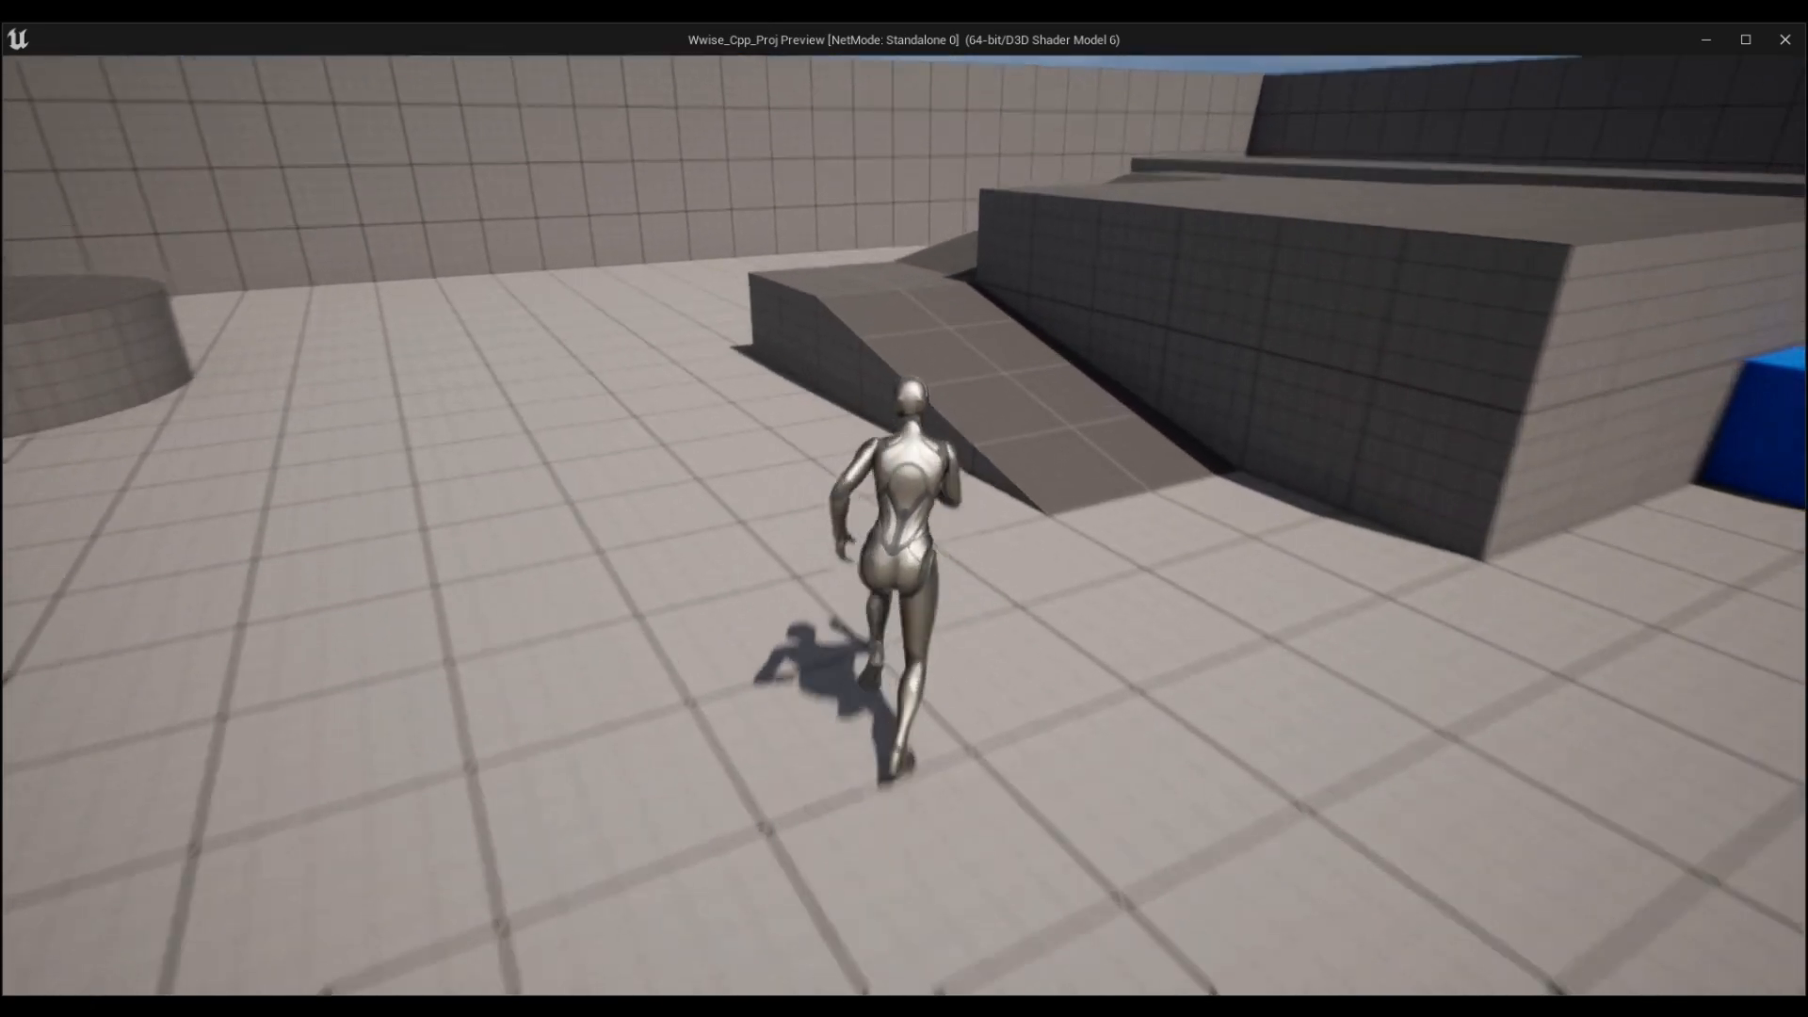
{"action": "key", "text": "w"}
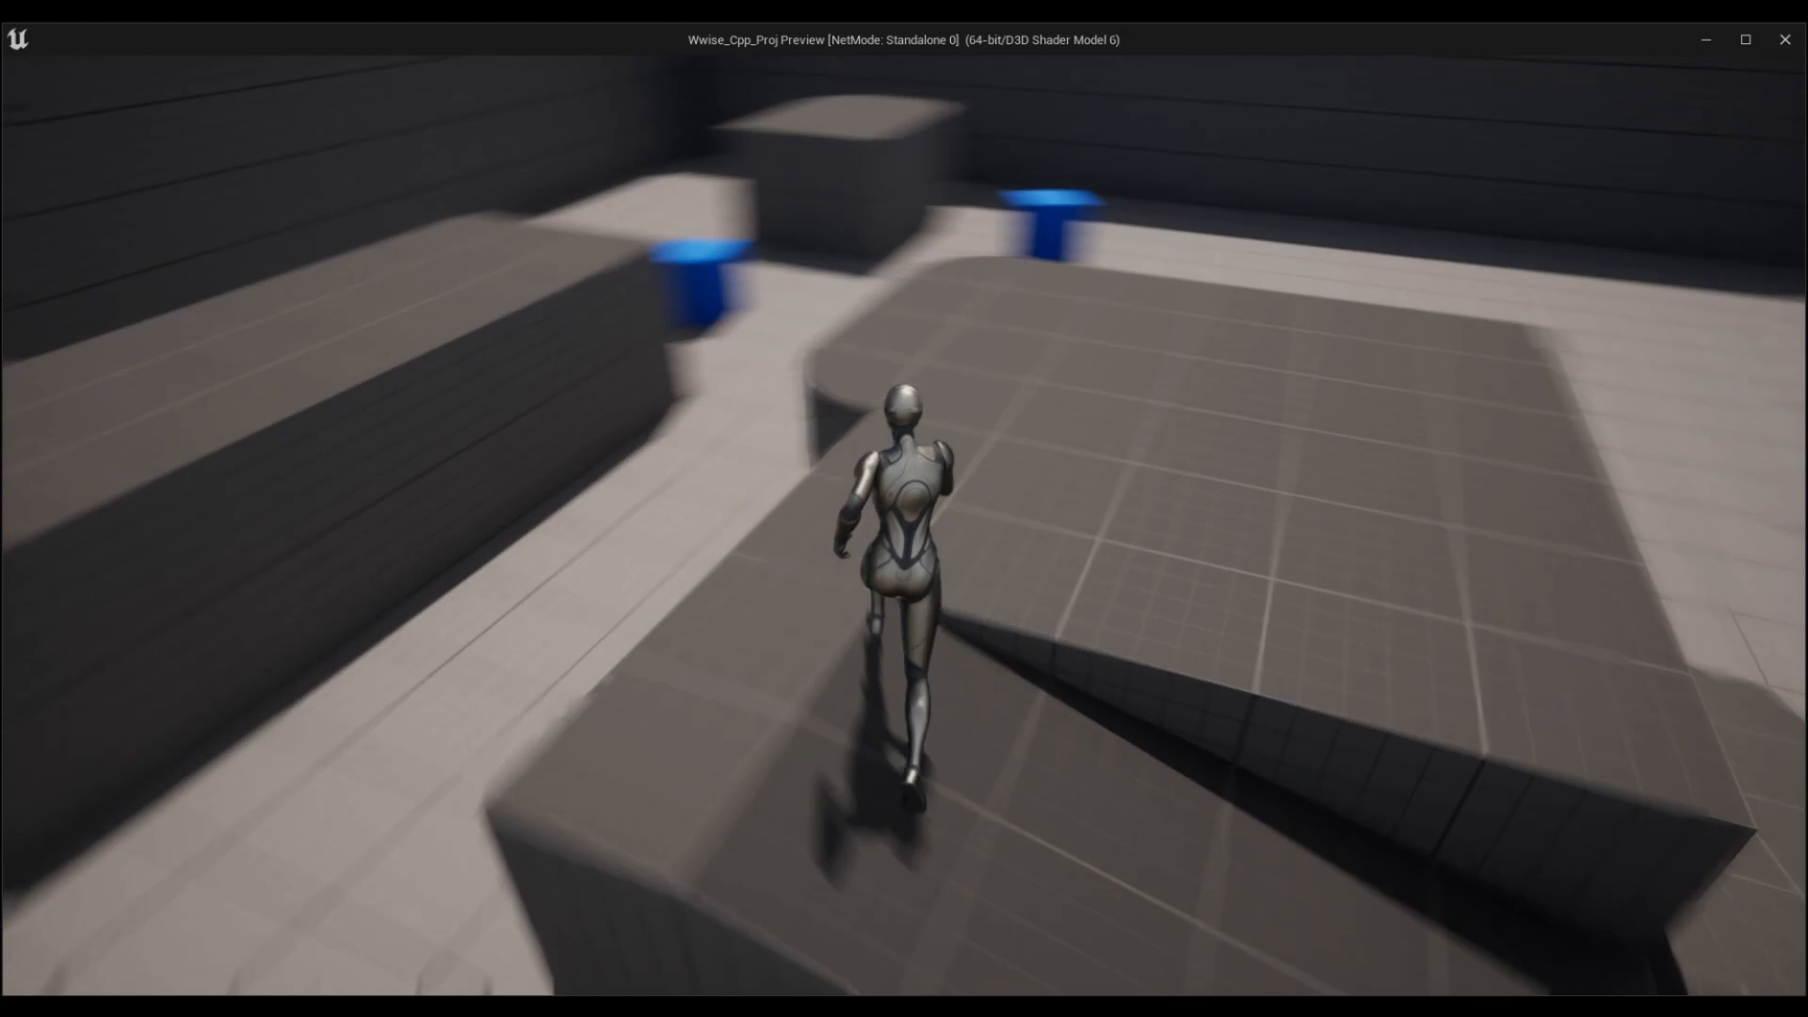
{"action": "key", "text": "space"}
{"action": "key", "text": "w"}
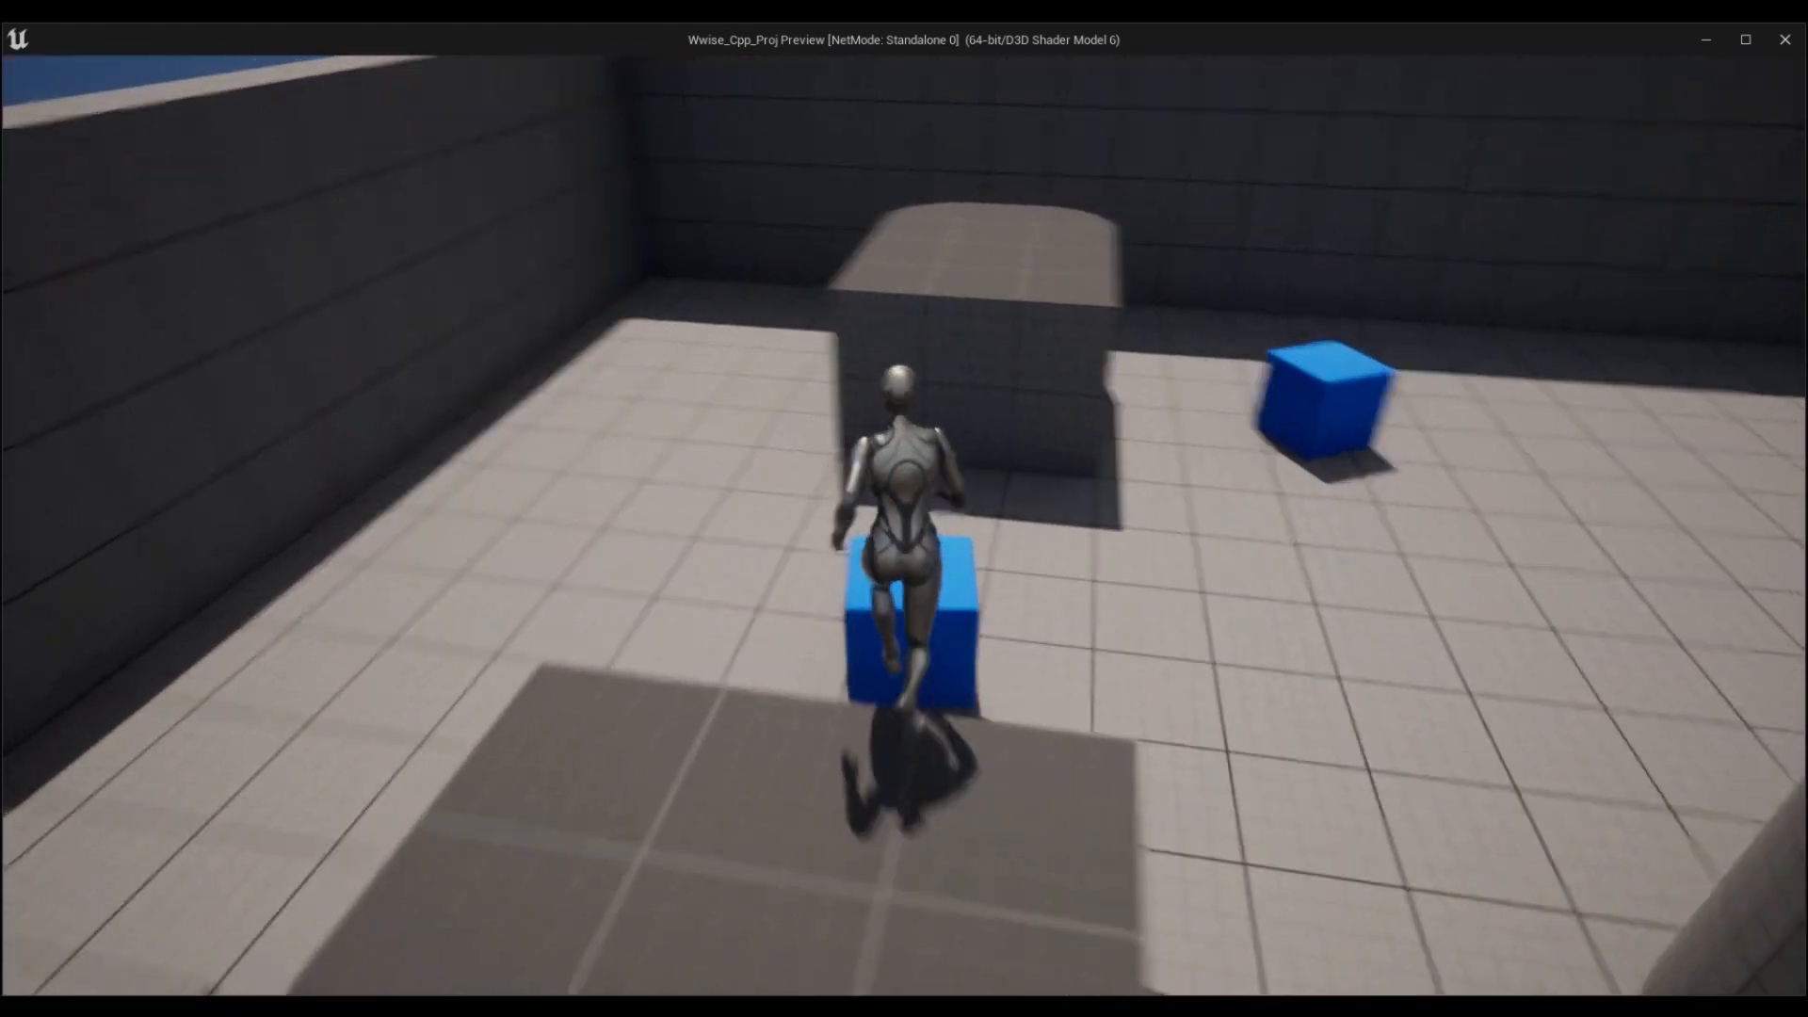
{"action": "key", "text": "space"}
{"action": "key", "text": "w"}
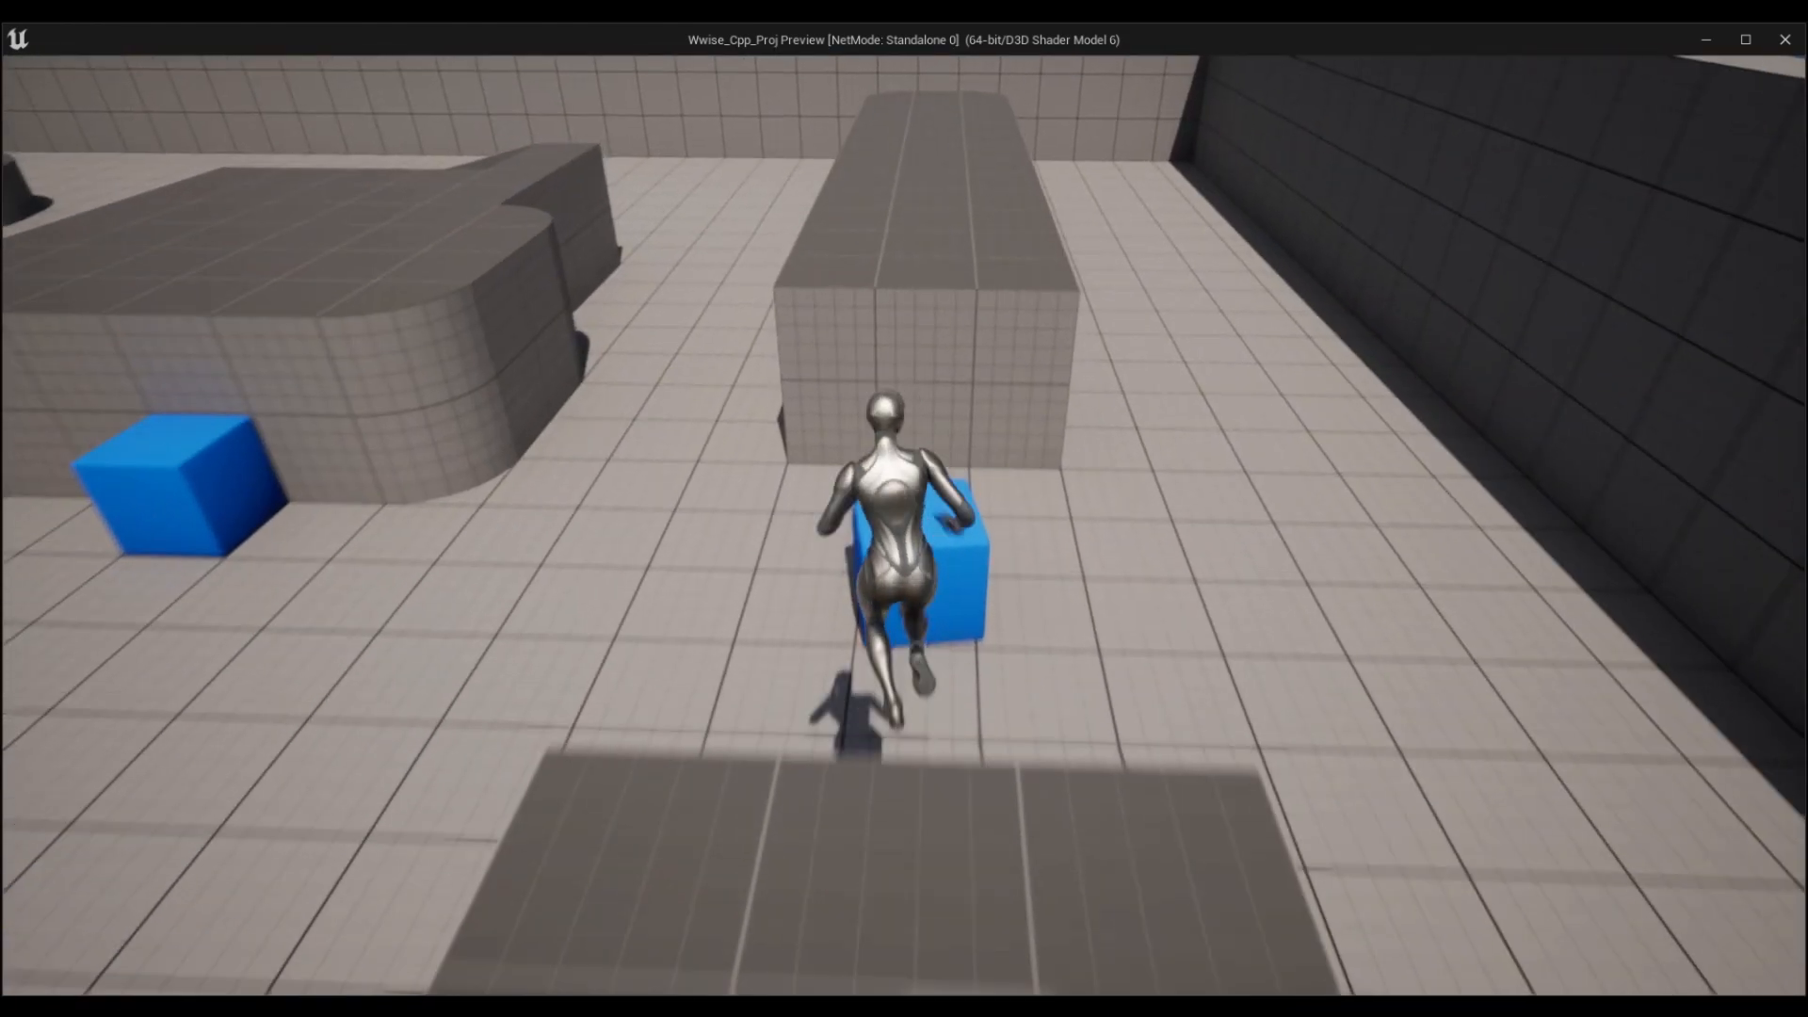
{"action": "key", "text": "space"}
{"action": "key", "text": "w"}
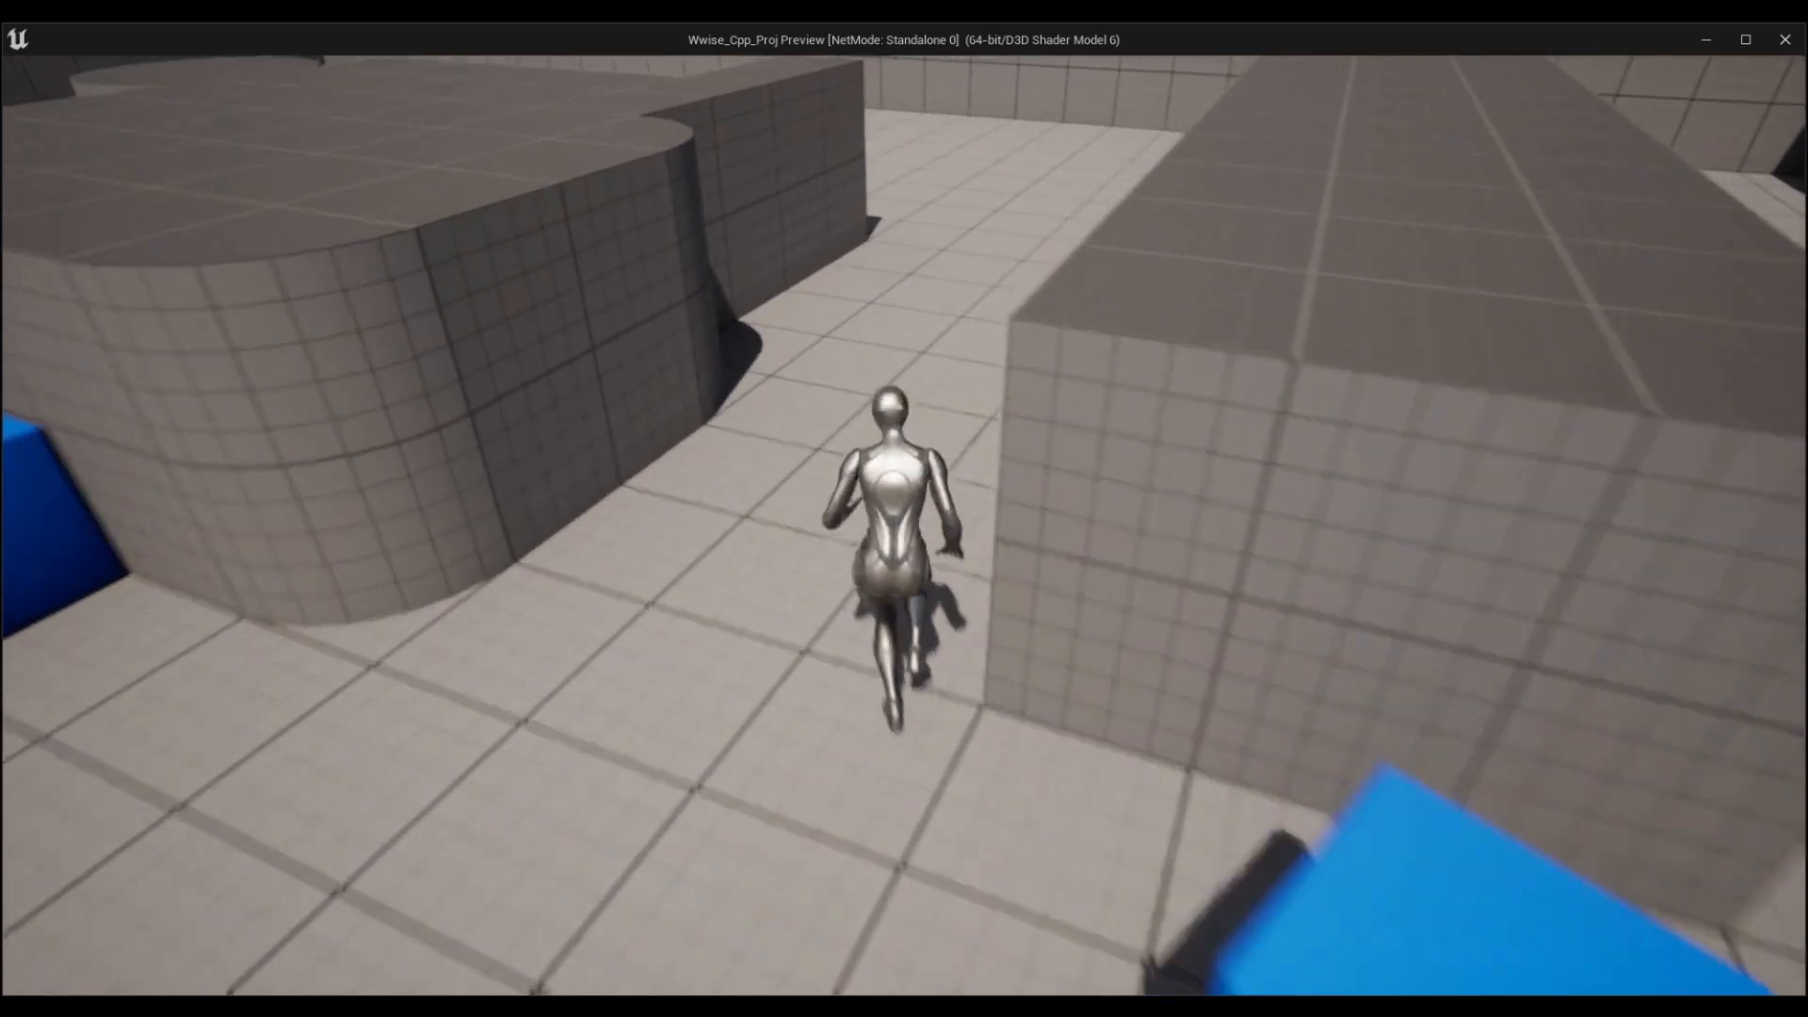
{"action": "key", "text": "w"}
{"action": "key", "text": "space"}
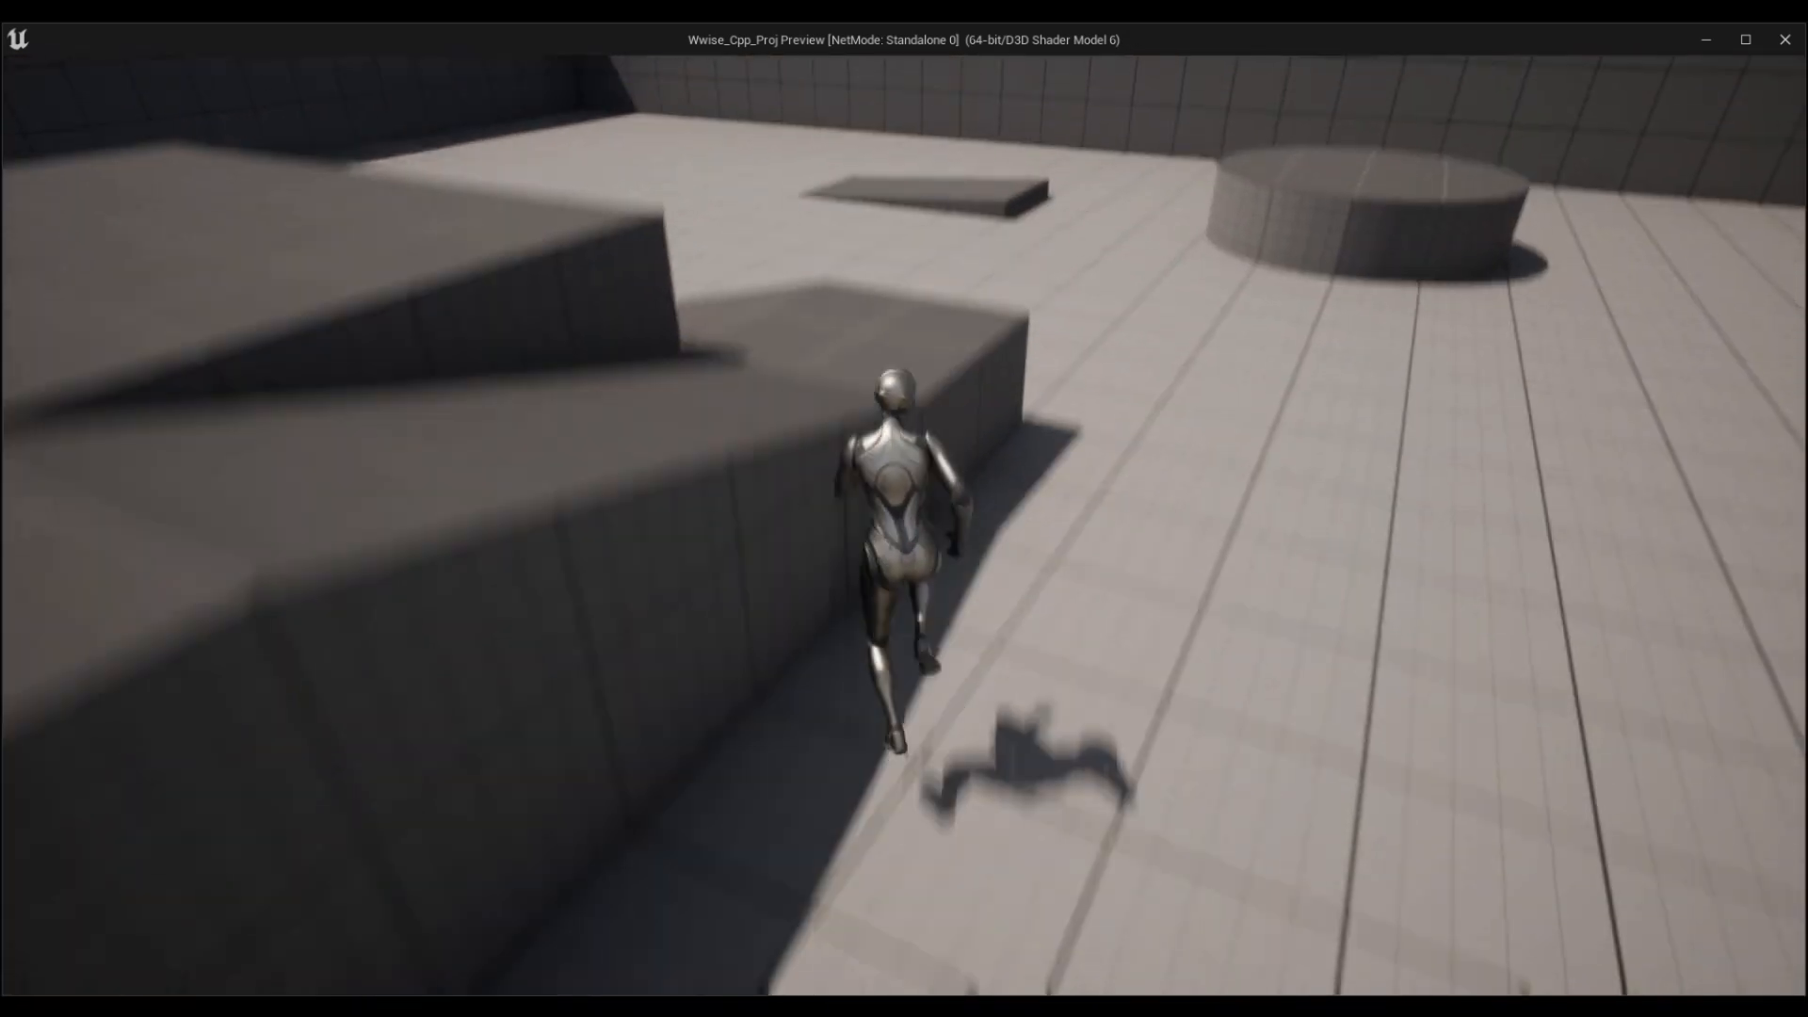
{"action": "key", "text": "w"}
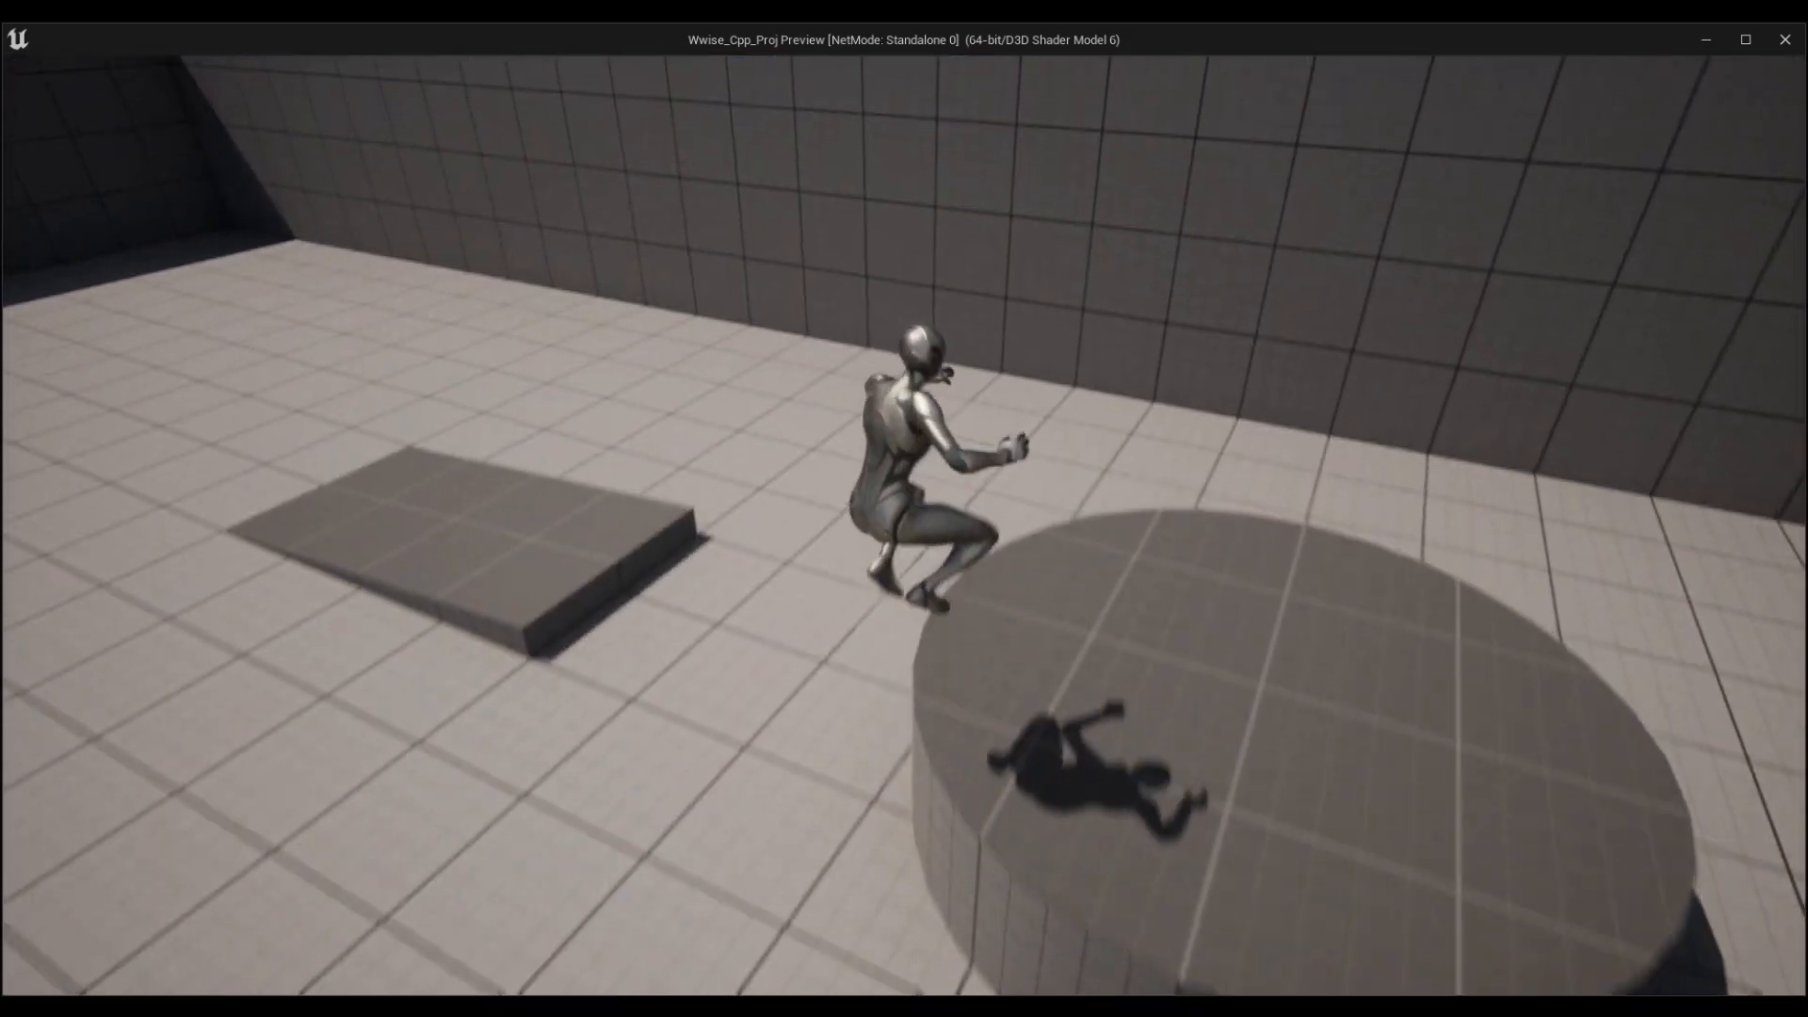
{"action": "key", "text": "w"}
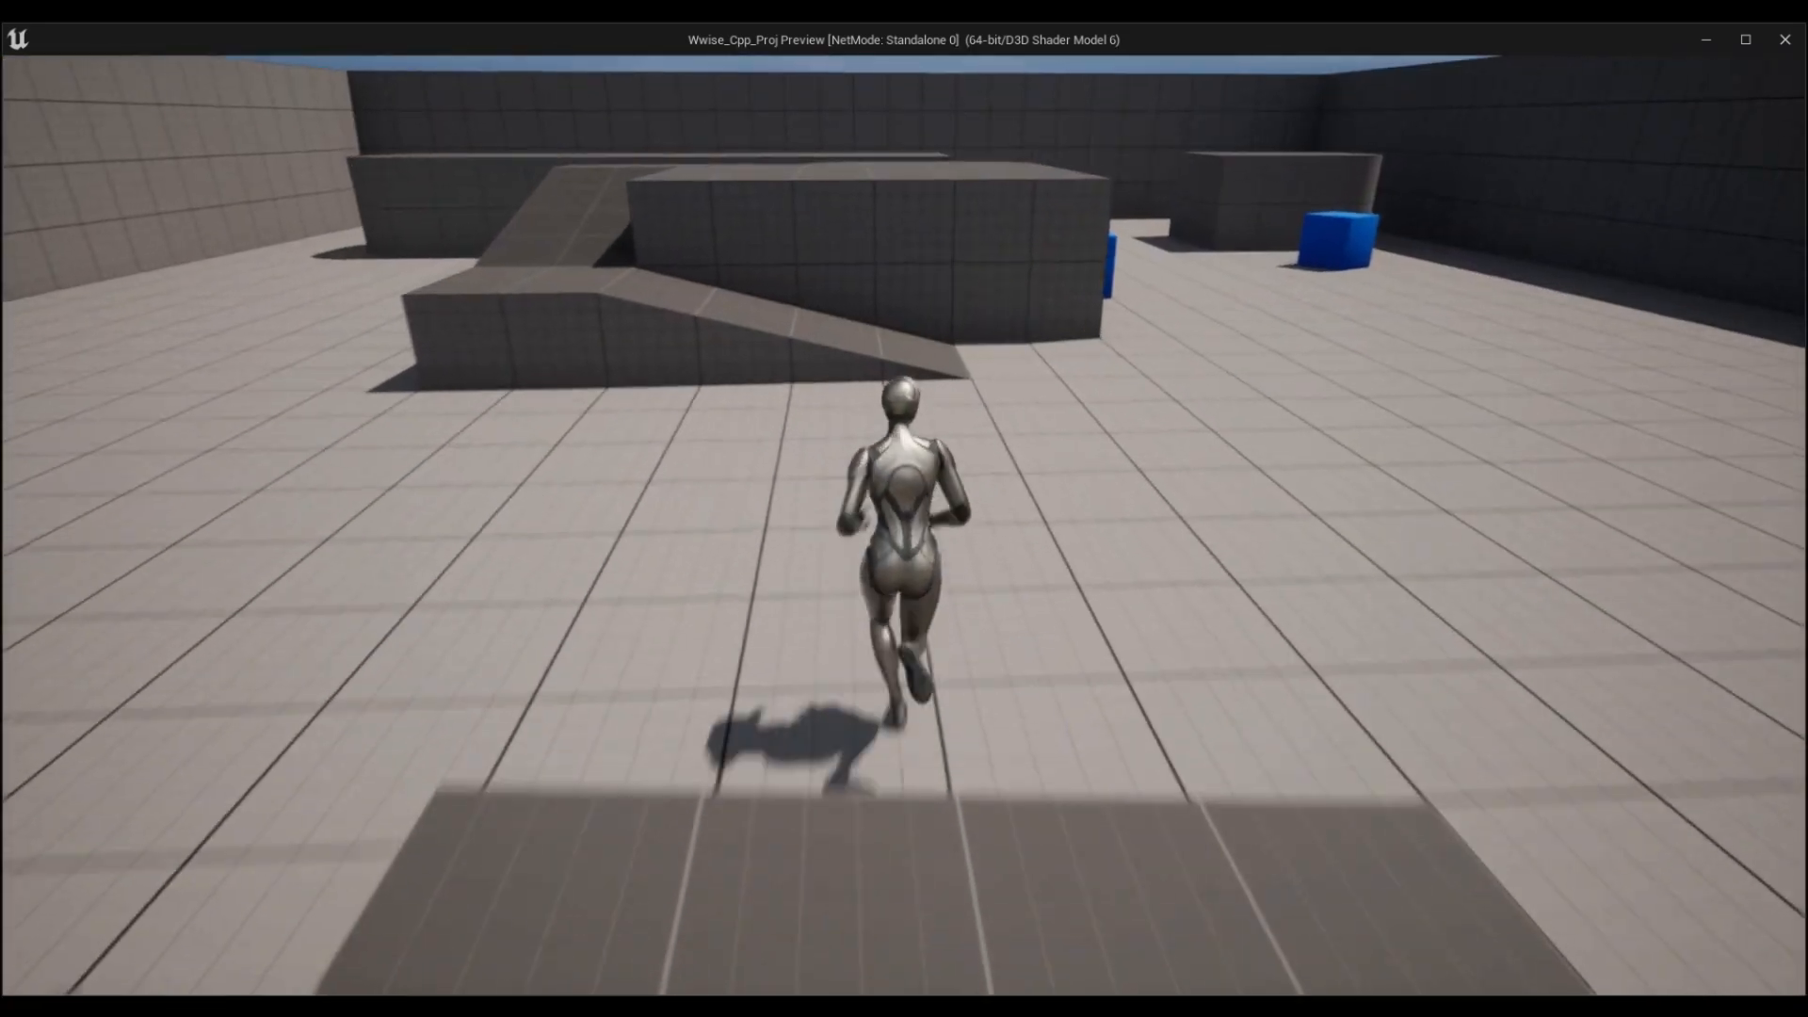
{"action": "key", "text": "a"}
{"action": "key", "text": "w"}
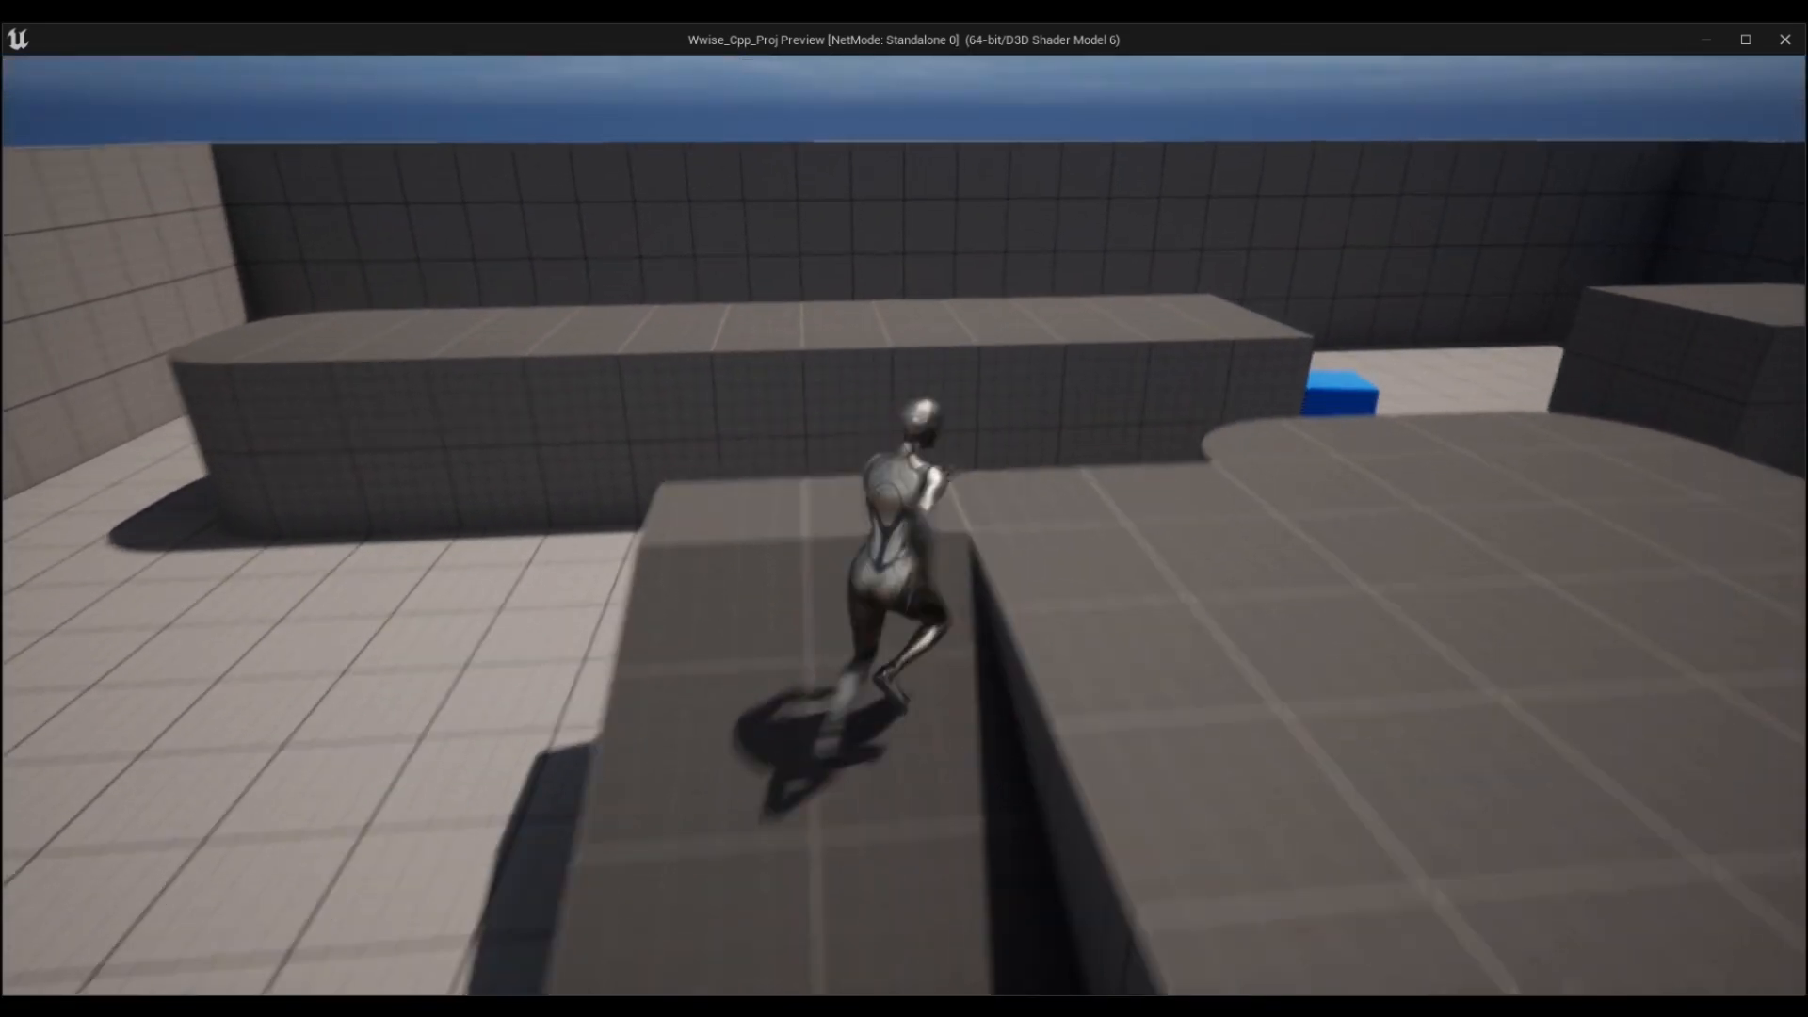